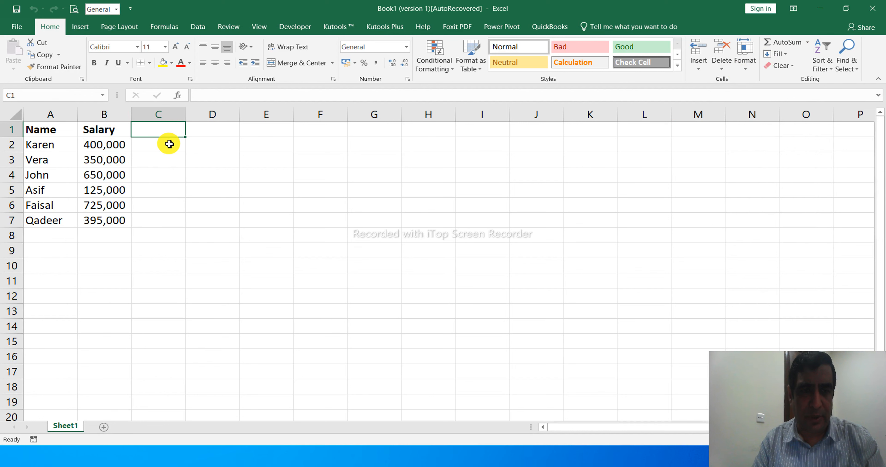
Enter the formula =IF(B2>400000,"P","O") in C2 and fill it down through C7
{"action": "left_click", "coordinate": [170, 143]}
{"action": "type", "text": "=IF"}
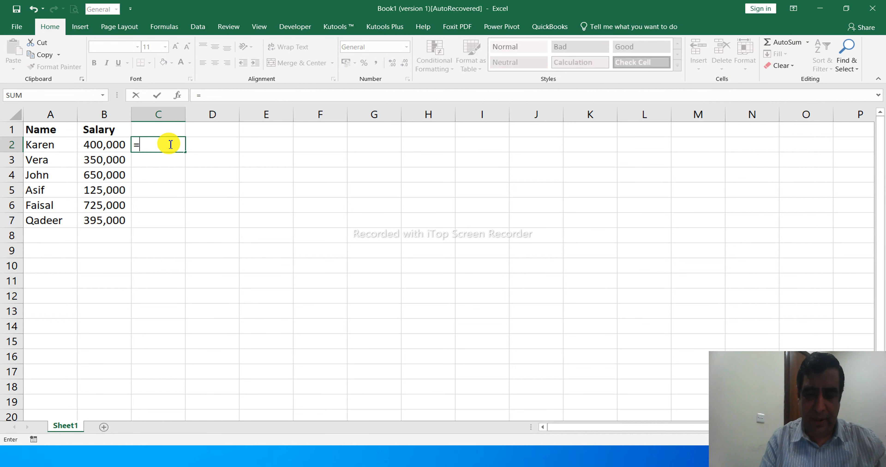
{"action": "type", "text": "("}
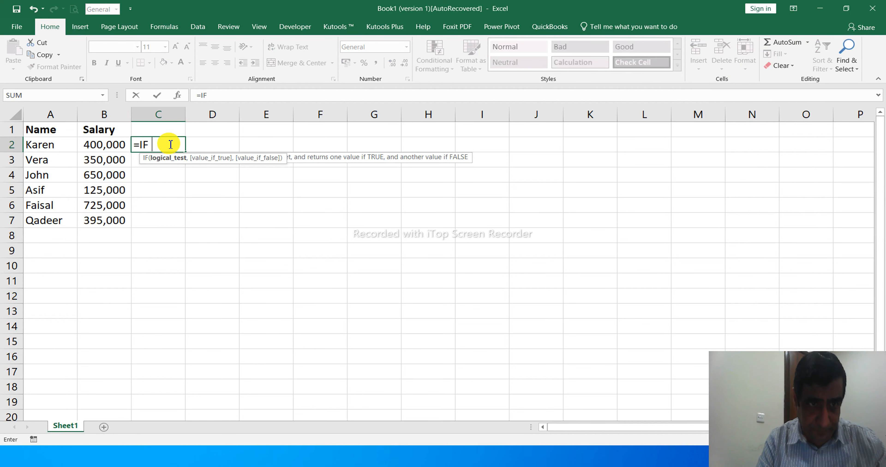
{"action": "left_click", "coordinate": [105, 146]}
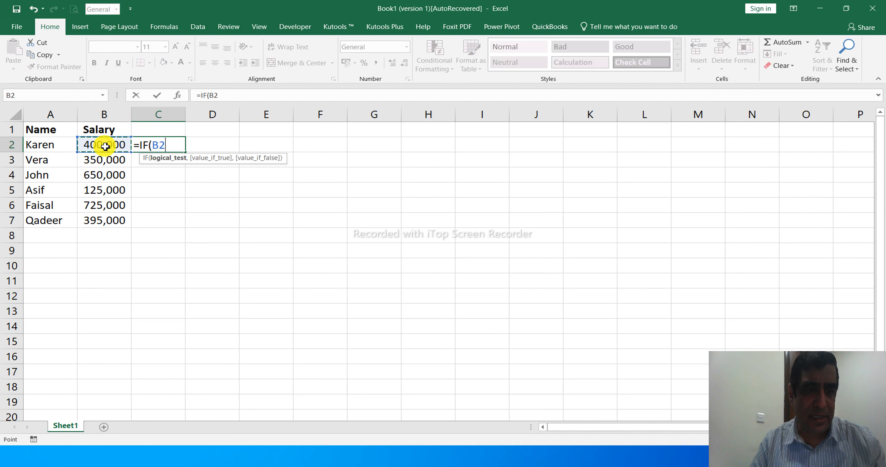
{"action": "type", "text": ">40 "}
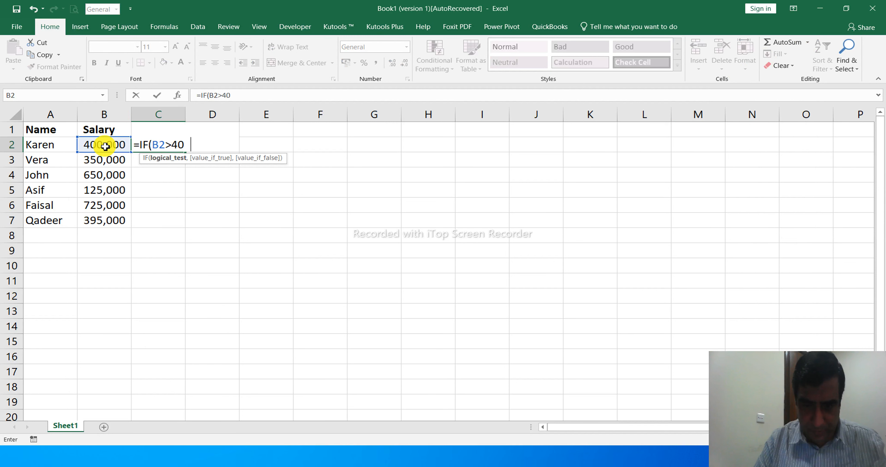
{"action": "type", "text": "0000"}
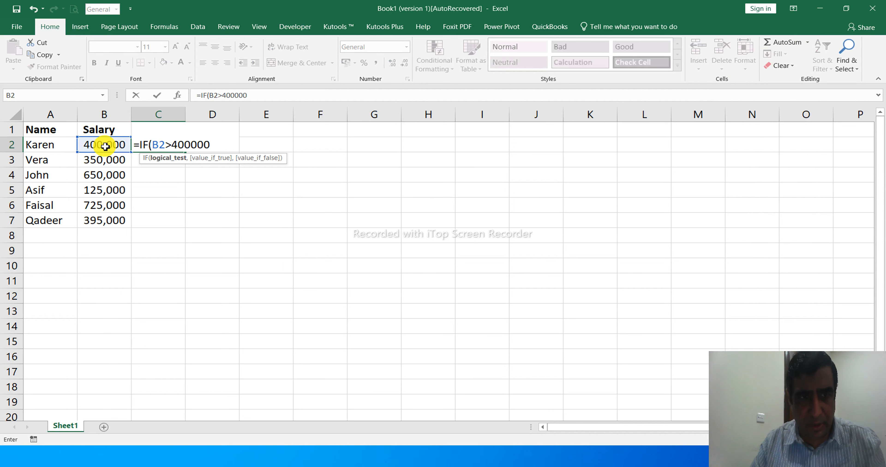
{"action": "type", "text": ","}
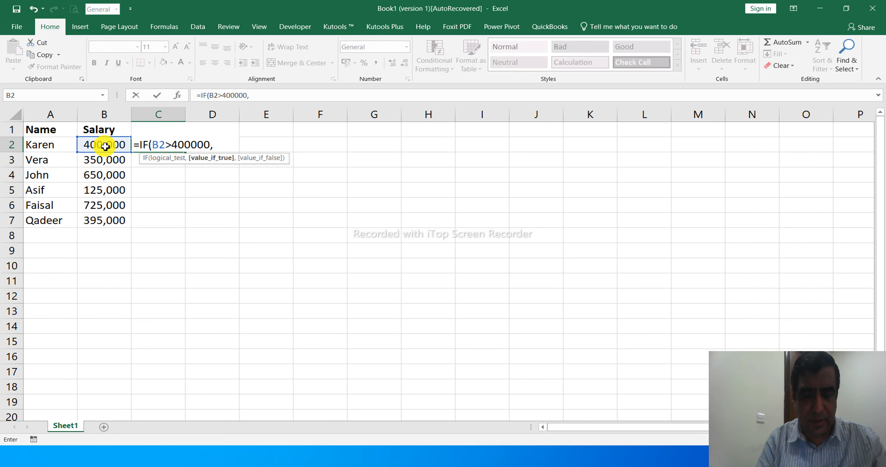
{"action": "type", "text": "\"p"}
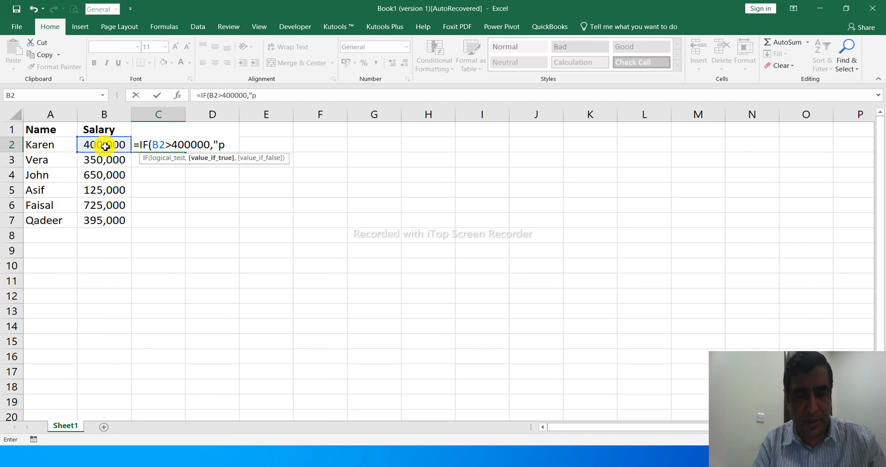
{"action": "key", "text": "BackSpace"}
{"action": "type", "text": "P"}
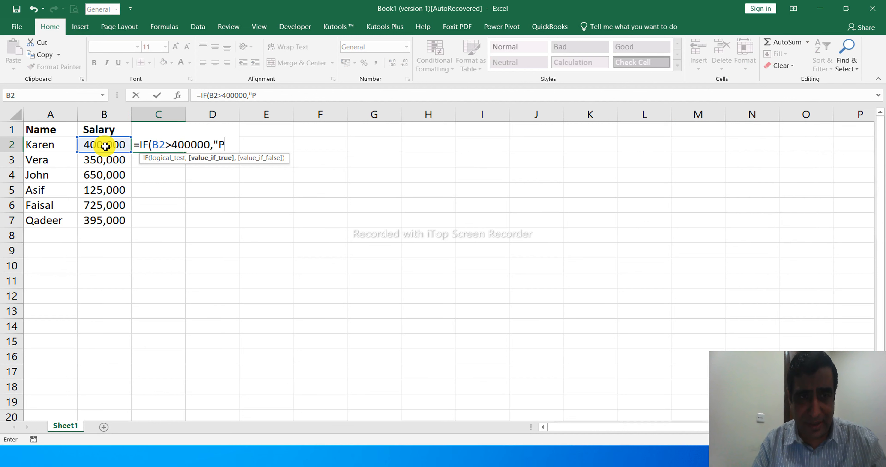
{"action": "type", "text": "\","}
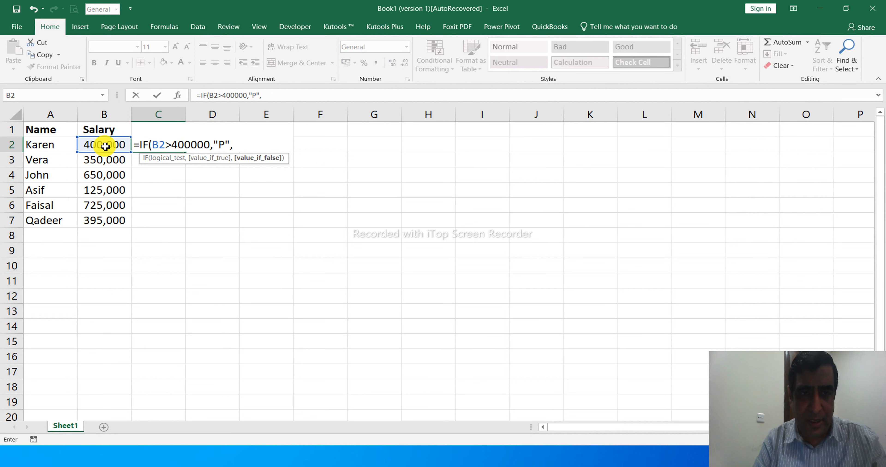
{"action": "type", "text": "\"O\")"}
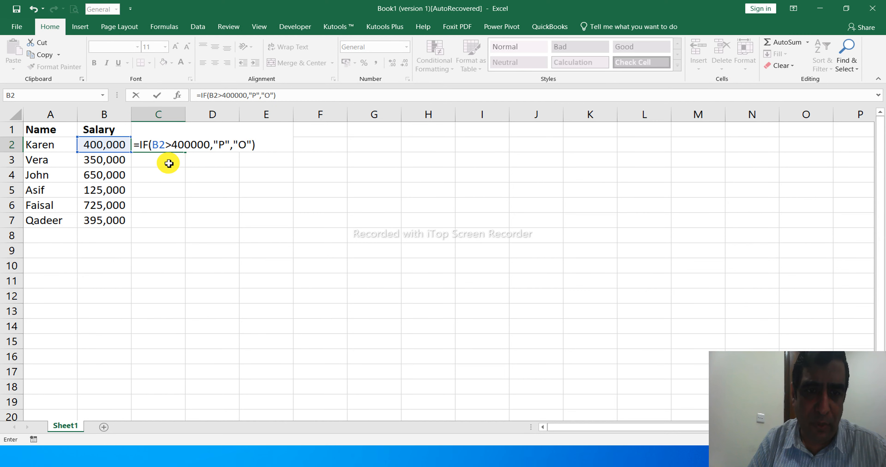
{"action": "key", "text": "Return"}
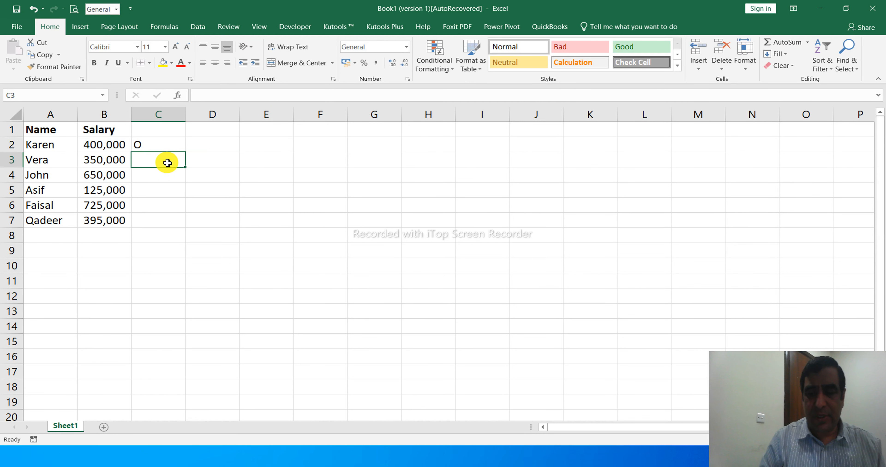
{"action": "key", "text": "Up"}
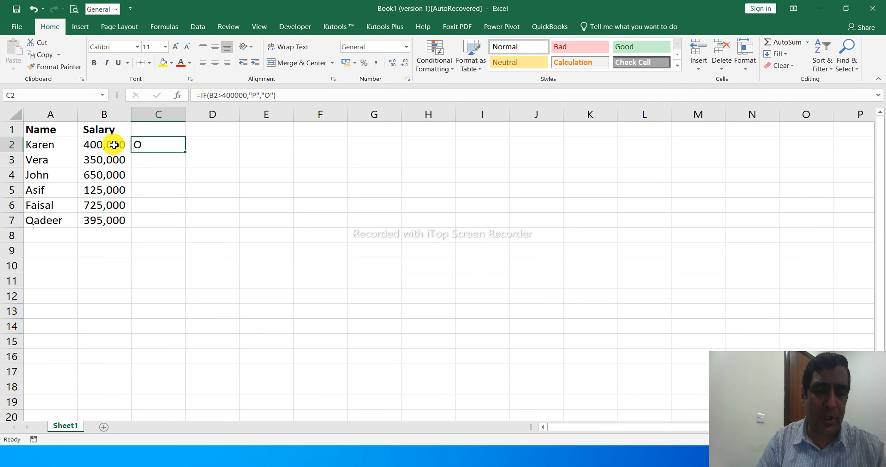
{"action": "double_click", "coordinate": [186, 153]}
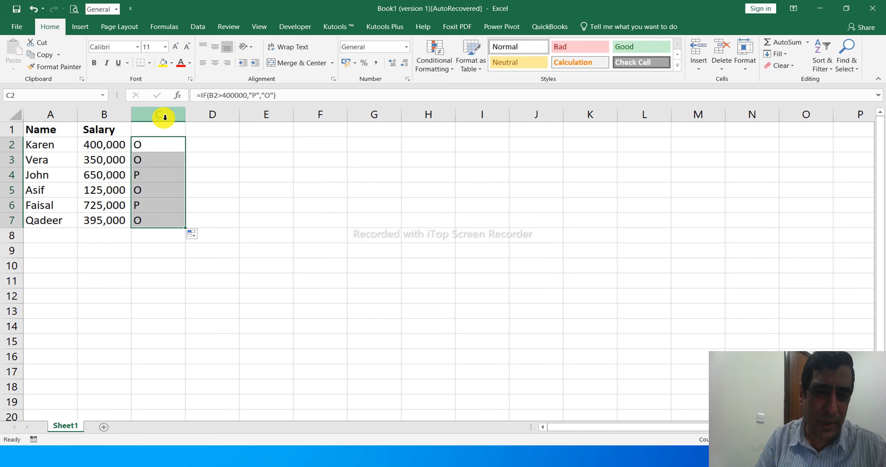
Enter the bold header "Status" in C1
{"action": "left_click", "coordinate": [158, 125]}
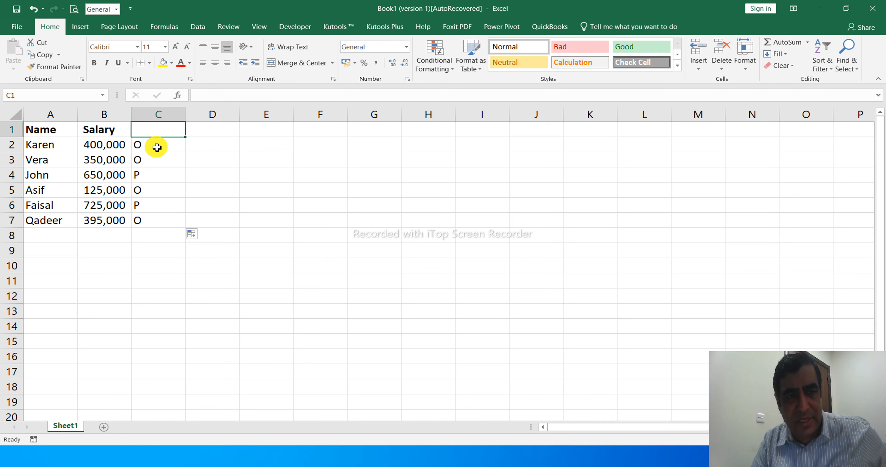
{"action": "type", "text": "Sta"}
{"action": "left_click", "coordinate": [154, 174]}
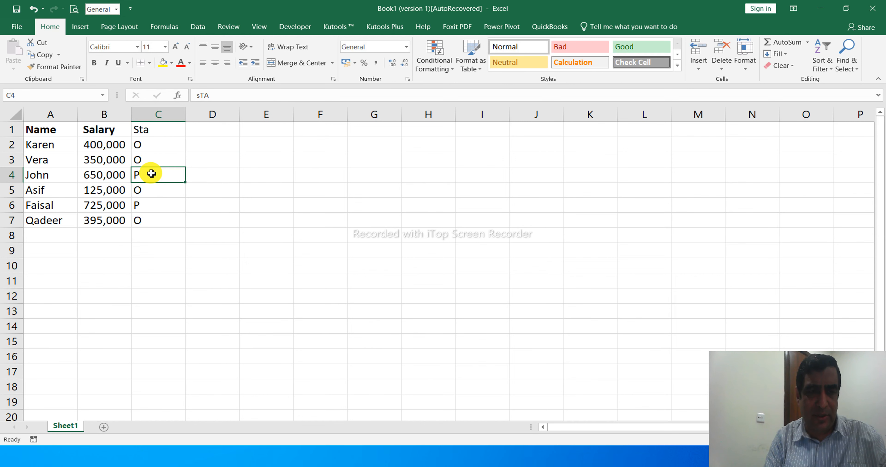
{"action": "right_click", "coordinate": [153, 175]}
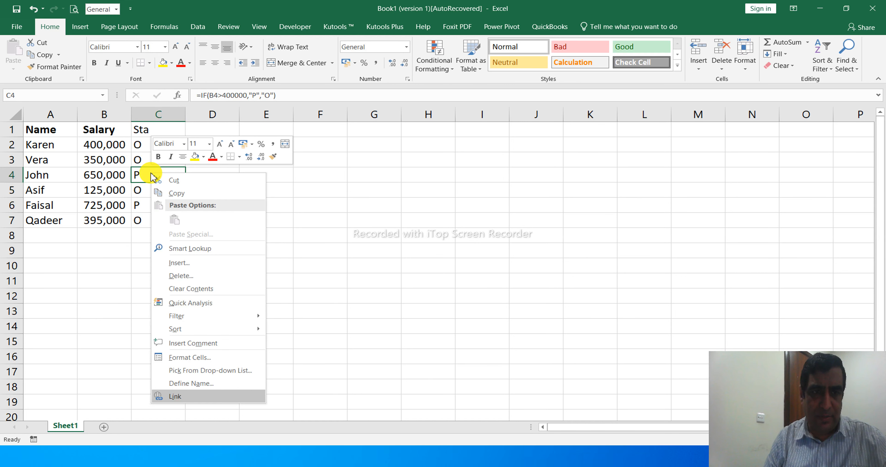
{"action": "left_click", "coordinate": [151, 174]}
{"action": "key", "text": "Up"}
{"action": "key", "text": "Up"}
{"action": "key", "text": "Up"}
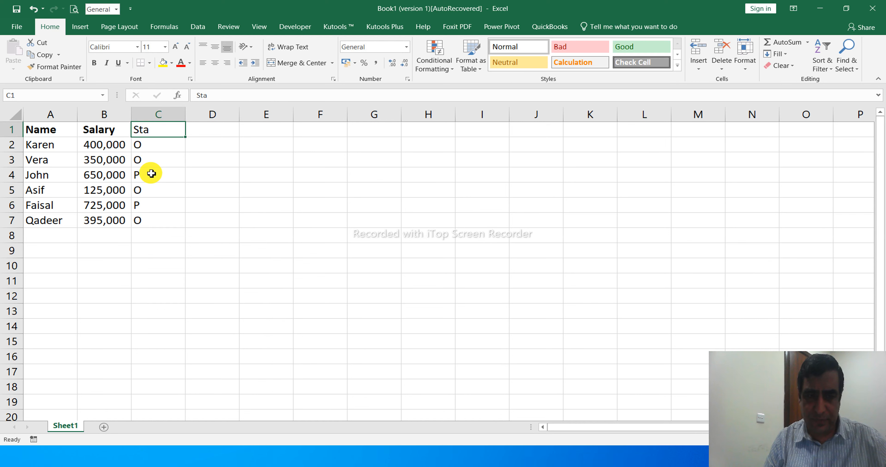
{"action": "type", "text": "Status"}
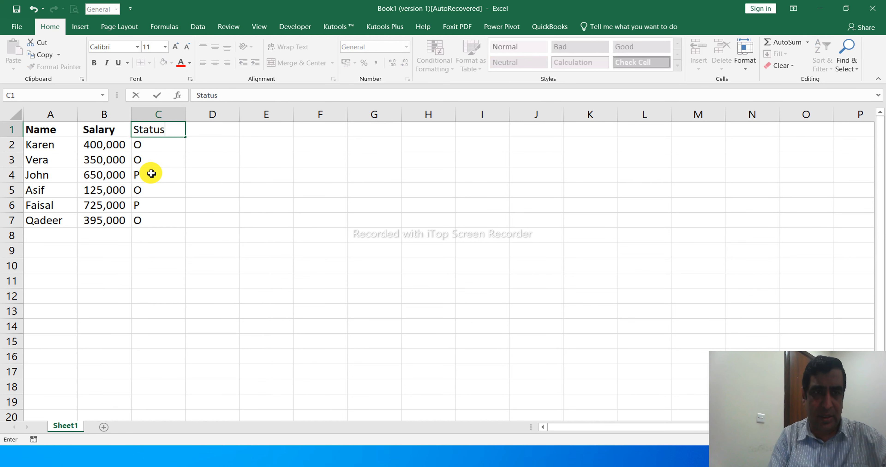
{"action": "key", "text": "ctrl+Return"}
{"action": "key", "text": "ctrl+b"}
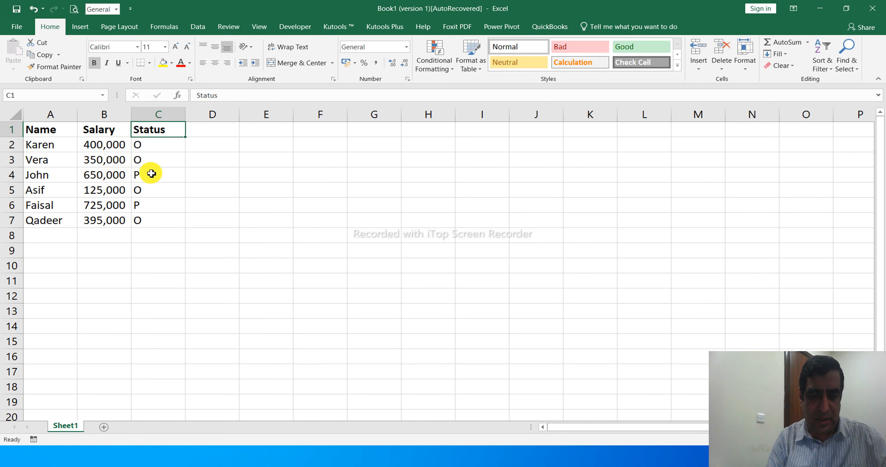
Format the status cells C2:C7 in the Wingdings 2 font, bold and horizontally centered
{"action": "key", "text": "Down"}
{"action": "key", "text": "shift+Down"}
{"action": "key", "text": "shift+Down"}
{"action": "key", "text": "shift+Down"}
{"action": "key", "text": "shift+Down"}
{"action": "key", "text": "shift+Down"}
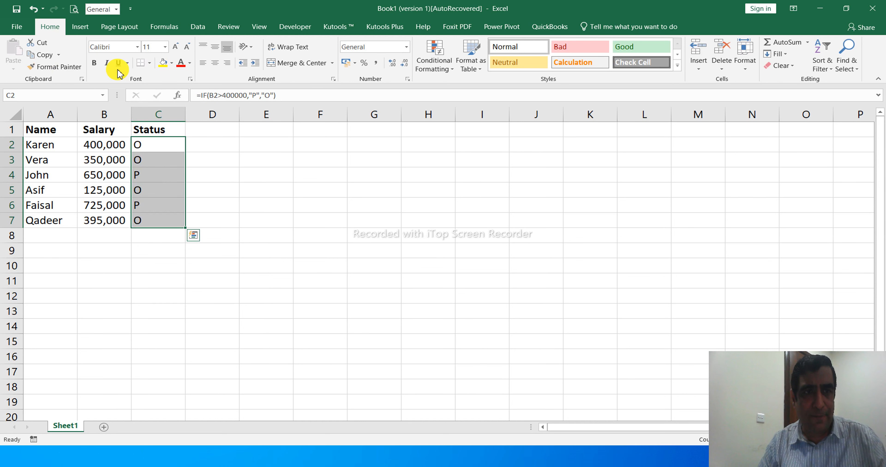
{"action": "left_click", "coordinate": [137, 48]}
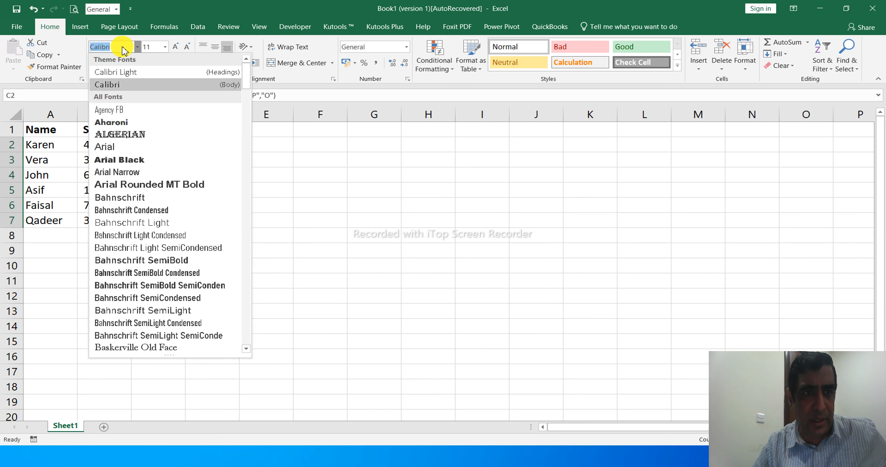
{"action": "type", "text": "Wingd"}
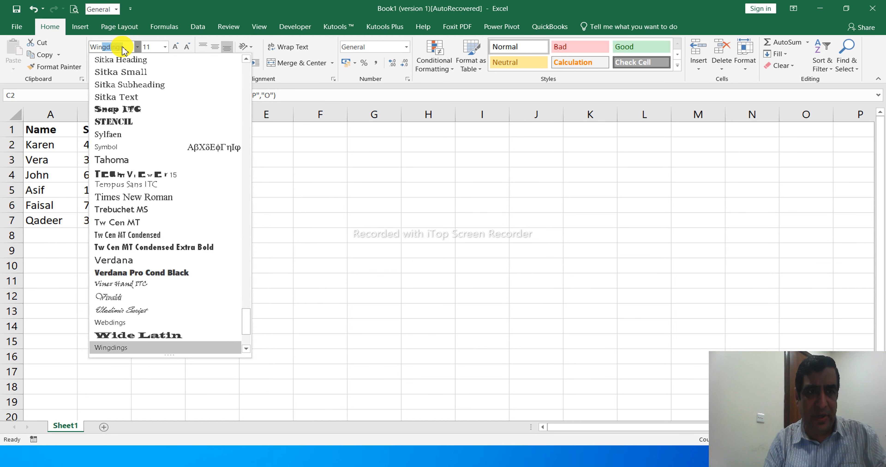
{"action": "type", "text": "ings 2"}
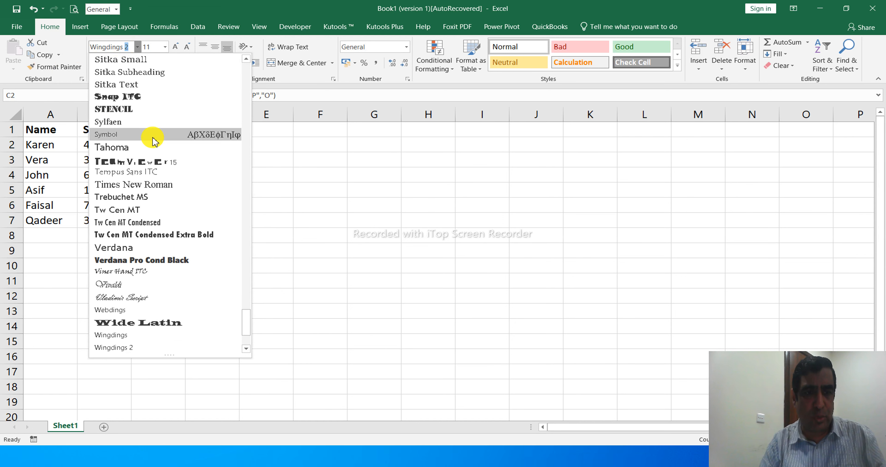
{"action": "left_click", "coordinate": [134, 347]}
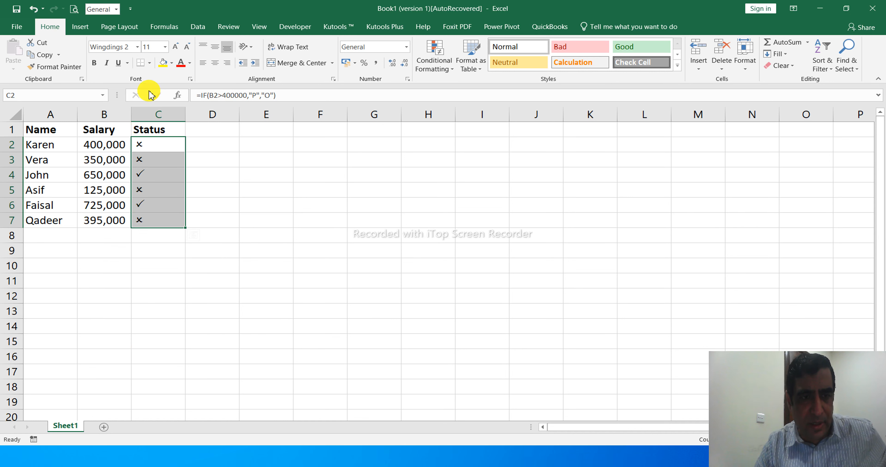
{"action": "left_click", "coordinate": [94, 62]}
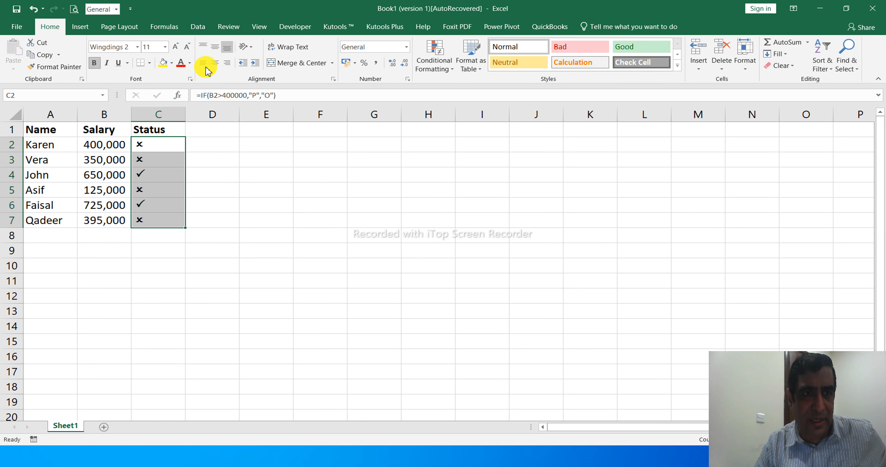
{"action": "left_click", "coordinate": [214, 63]}
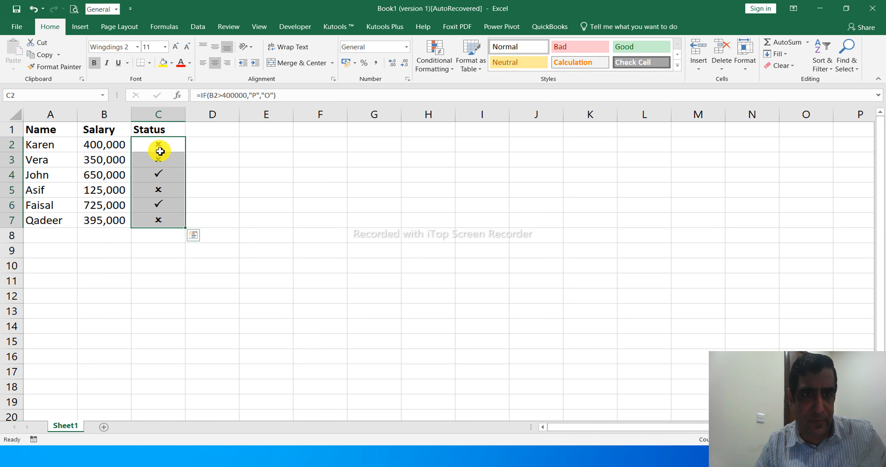
Change the salary in B2 to 415000
{"action": "left_click", "coordinate": [108, 146]}
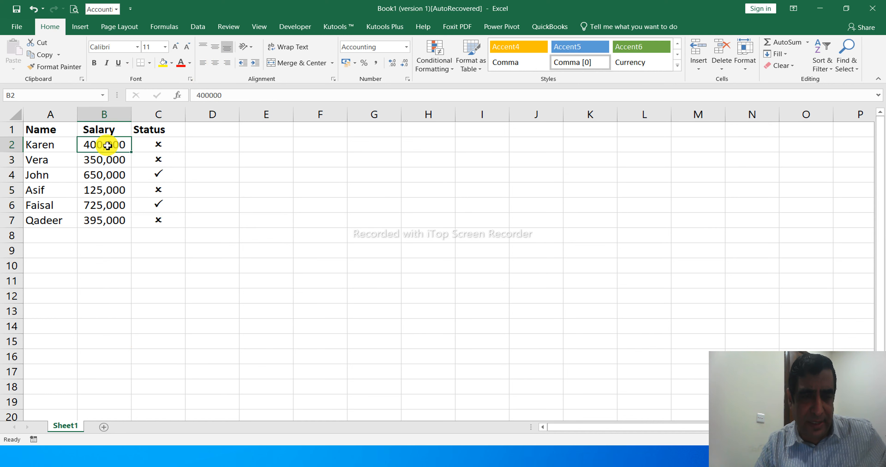
{"action": "type", "text": "415000"}
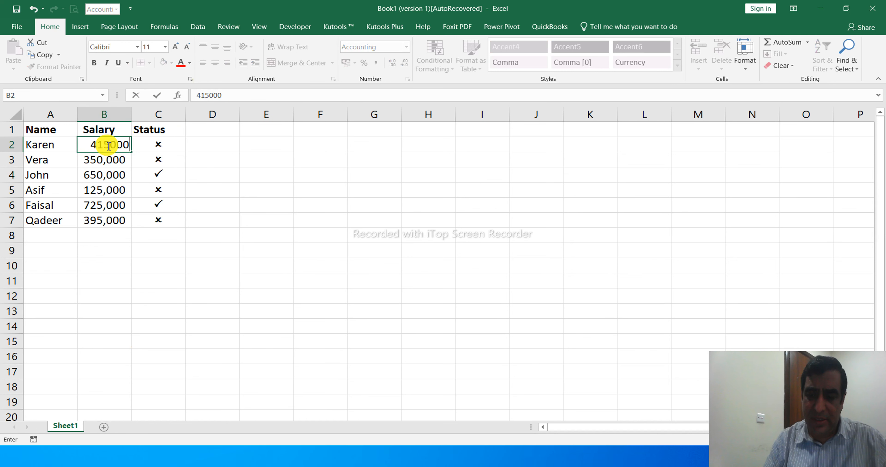
{"action": "key", "text": "Return"}
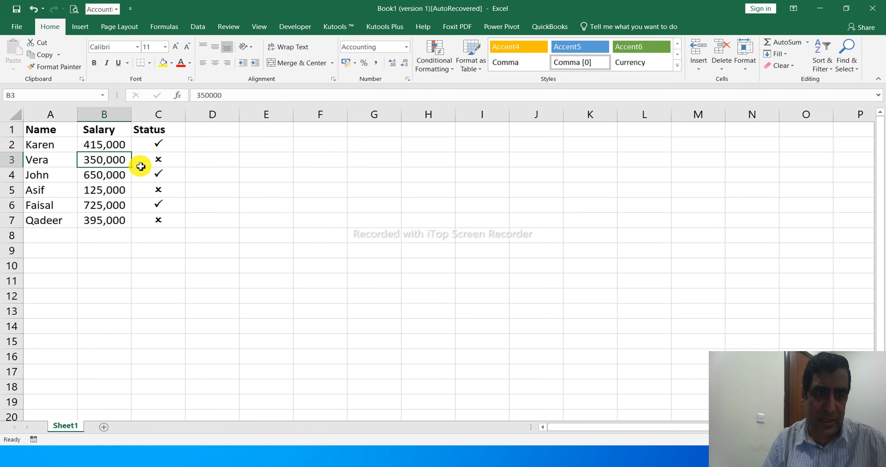
Fill the status cells C2:C7 with the standard orange color, and select the whole Status column
{"action": "left_click", "coordinate": [160, 146]}
{"action": "left_click_drag", "start_coordinate": [160, 146], "coordinate": [156, 227]}
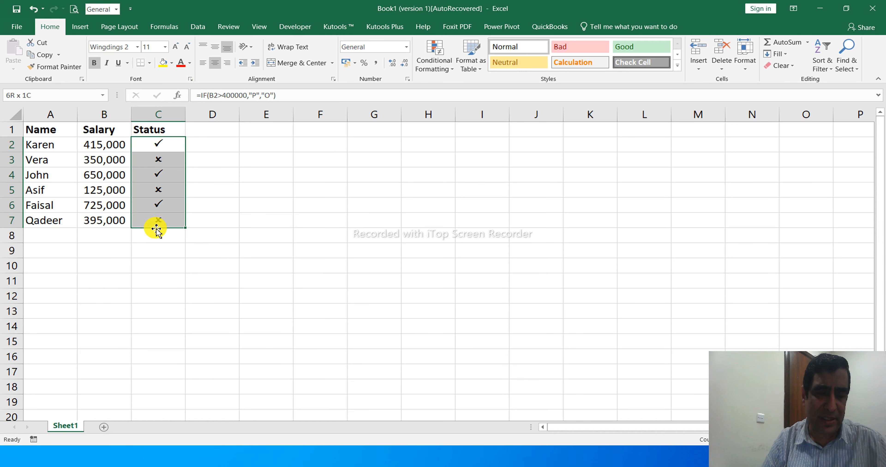
{"action": "left_click", "coordinate": [163, 63]}
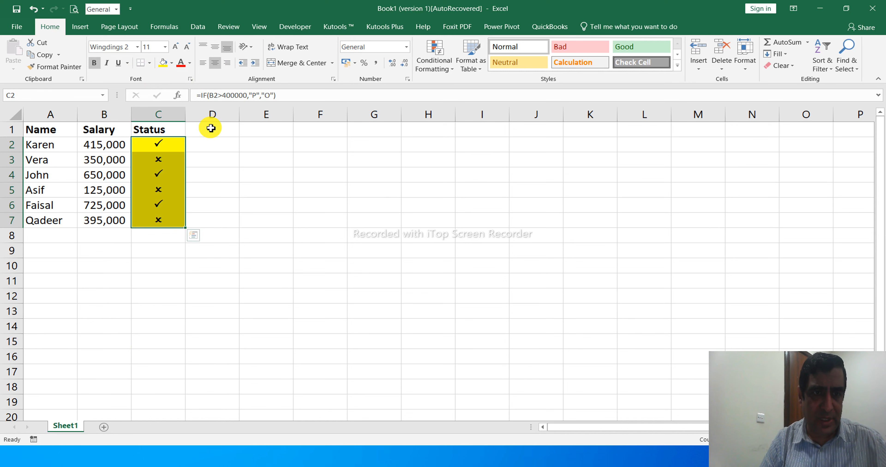
{"action": "left_click", "coordinate": [173, 64]}
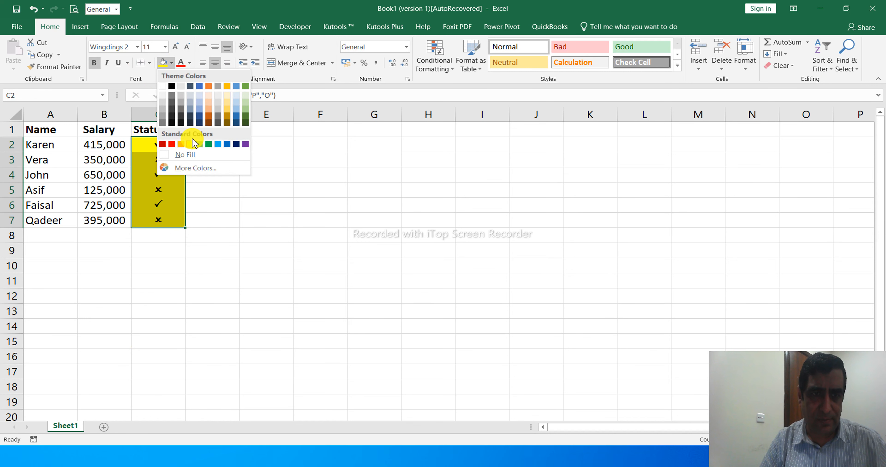
{"action": "left_click", "coordinate": [182, 143]}
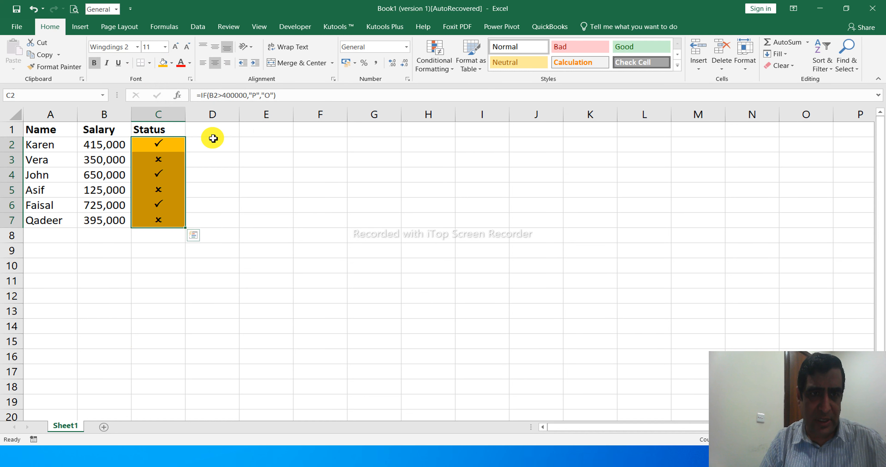
{"action": "left_click", "coordinate": [210, 129]}
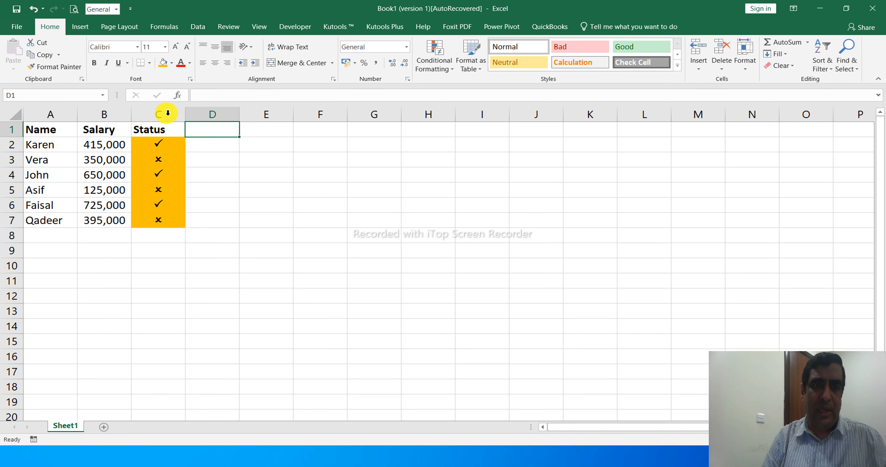
{"action": "left_click", "coordinate": [158, 114]}
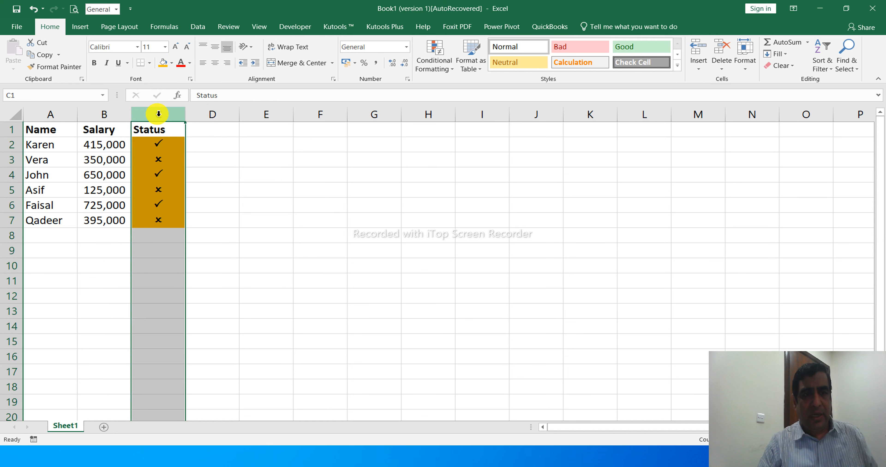
Insert a blank column before the Status column
{"action": "left_click", "coordinate": [162, 134]}
{"action": "key", "text": "ctrl+space"}
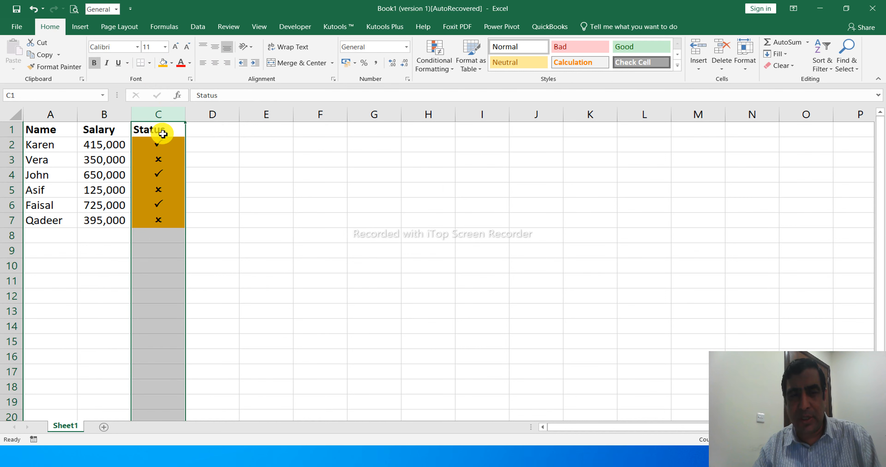
{"action": "key", "text": "ctrl+shift+plus"}
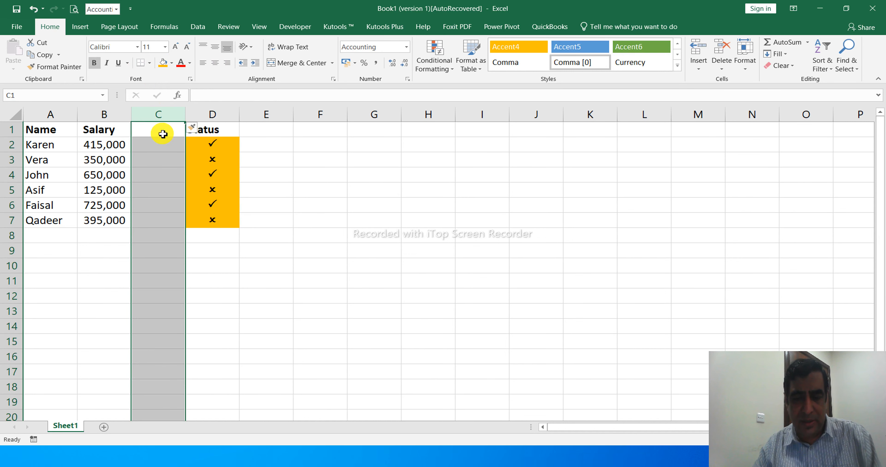
{"action": "key", "text": "ctrl+z"}
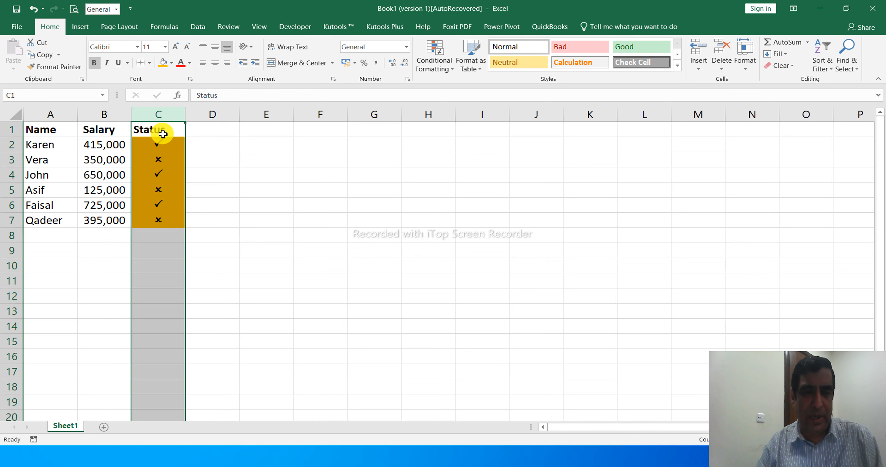
{"action": "key", "text": "ctrl+y"}
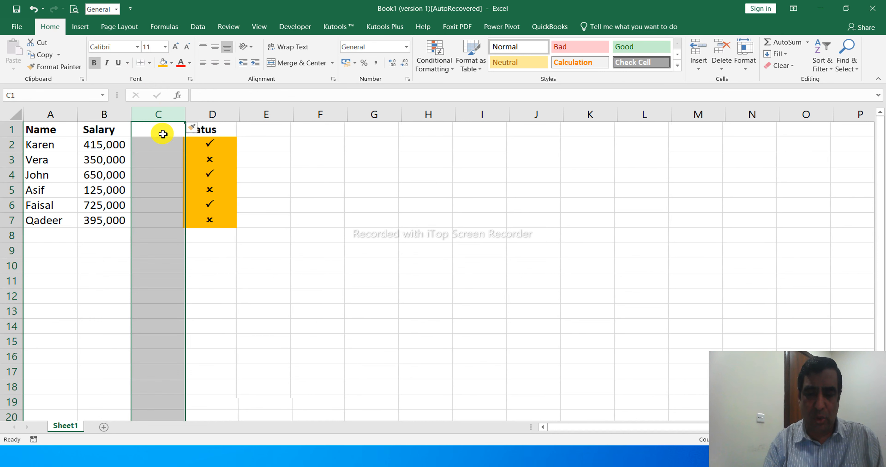
Enter the header "Designation" in C1 of the new column
{"action": "left_click", "coordinate": [163, 134]}
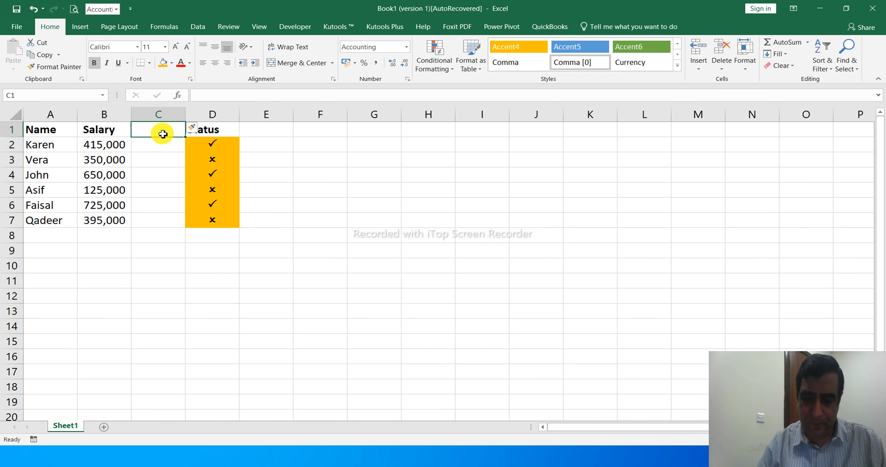
{"action": "type", "text": "Desi"}
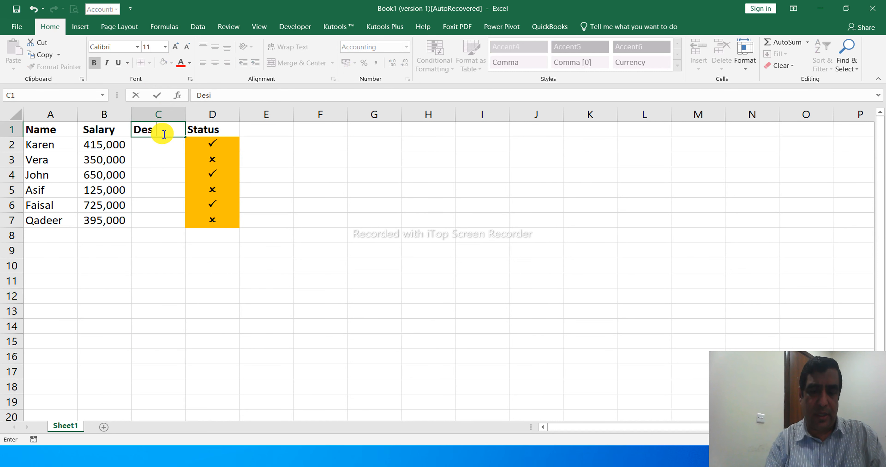
{"action": "type", "text": "gnatio"}
{"action": "right_click", "coordinate": [162, 136]}
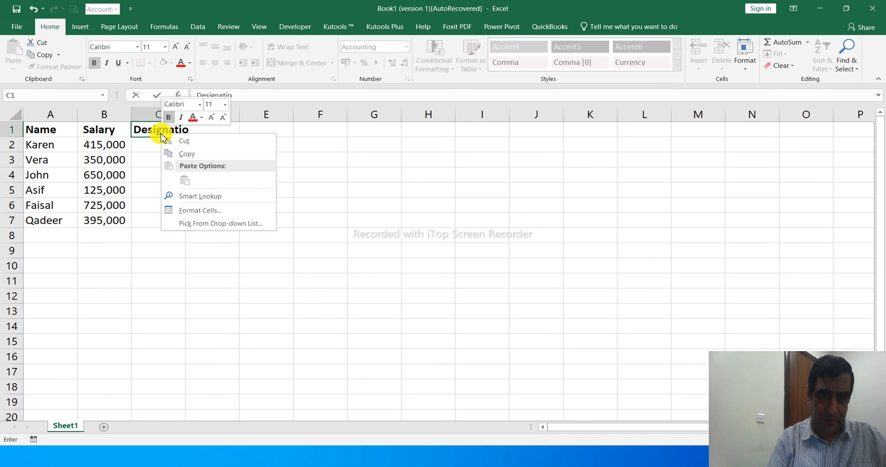
{"action": "key", "text": "Escape"}
{"action": "type", "text": "n"}
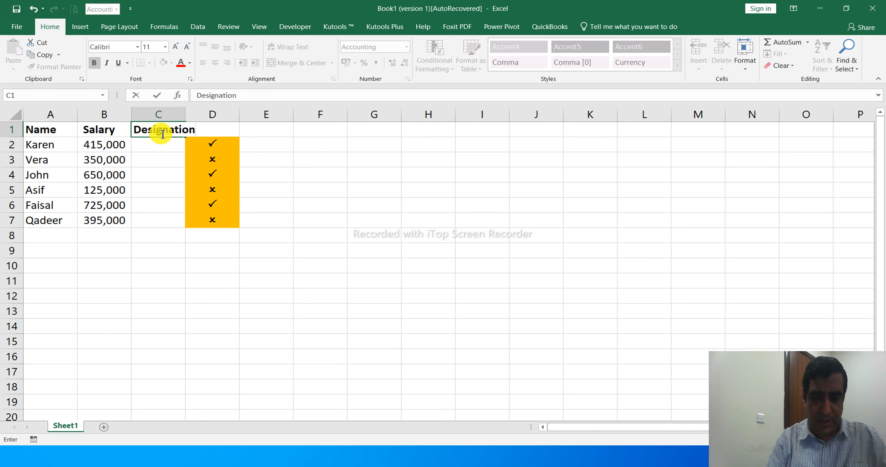
{"action": "key", "text": "Return"}
Enter the designations "Manager" in C2 and "Accountant" in C3
{"action": "type", "text": "Manager"}
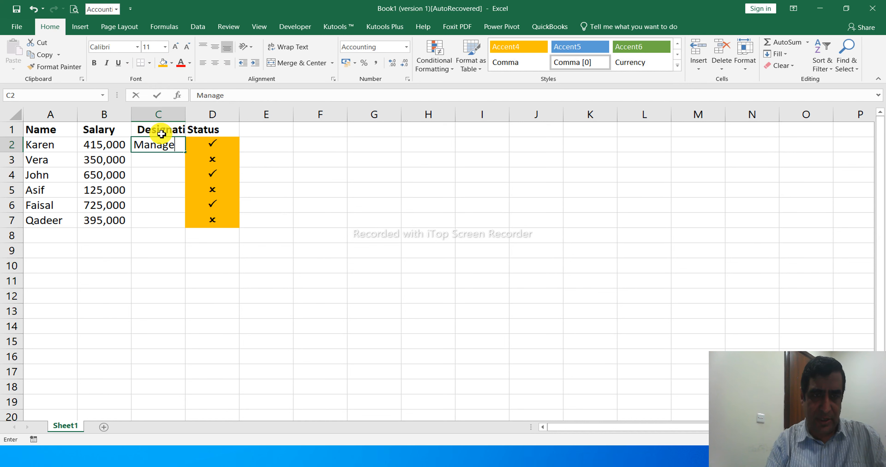
{"action": "key", "text": "Return"}
{"action": "type", "text": "Accoutnat"}
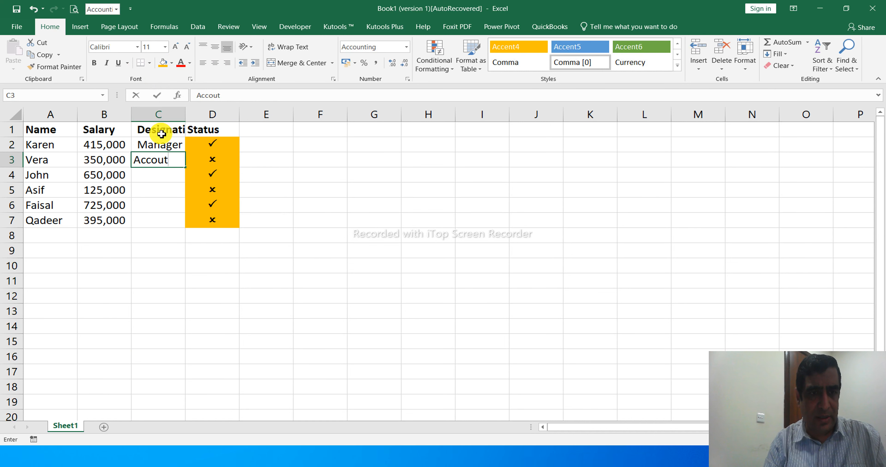
{"action": "key", "text": "BackSpace"}
{"action": "key", "text": "BackSpace"}
{"action": "key", "text": "BackSpace"}
{"action": "key", "text": "BackSpace"}
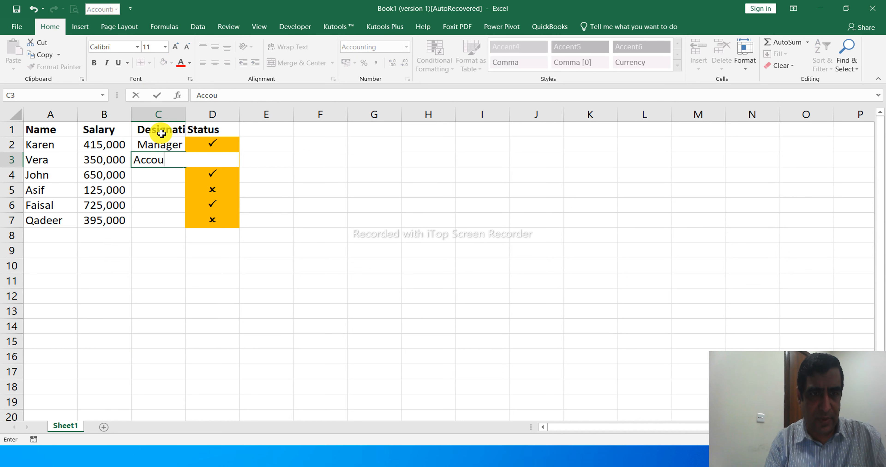
{"action": "type", "text": "ntant"}
{"action": "key", "text": "Return"}
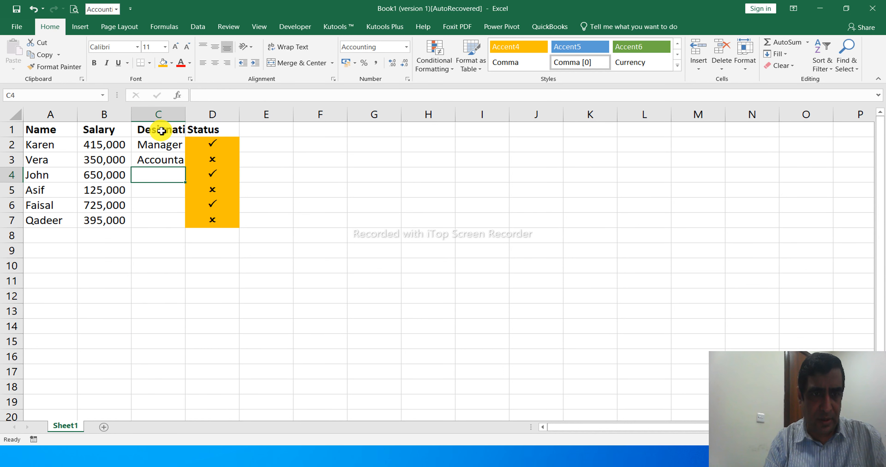
Fill in the designations Manager, Sales Executive, Manager and Accountant in cells C4 to C7
{"action": "type", "text": "Manager"}
{"action": "key", "text": "Return"}
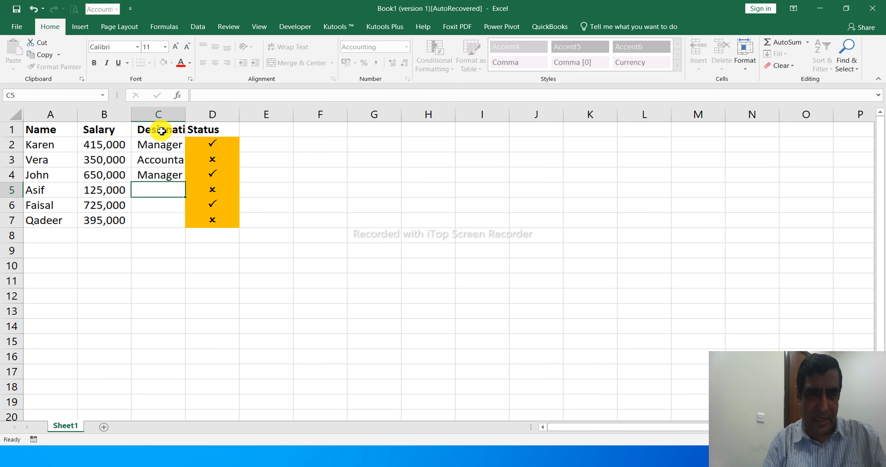
{"action": "type", "text": "Sales"}
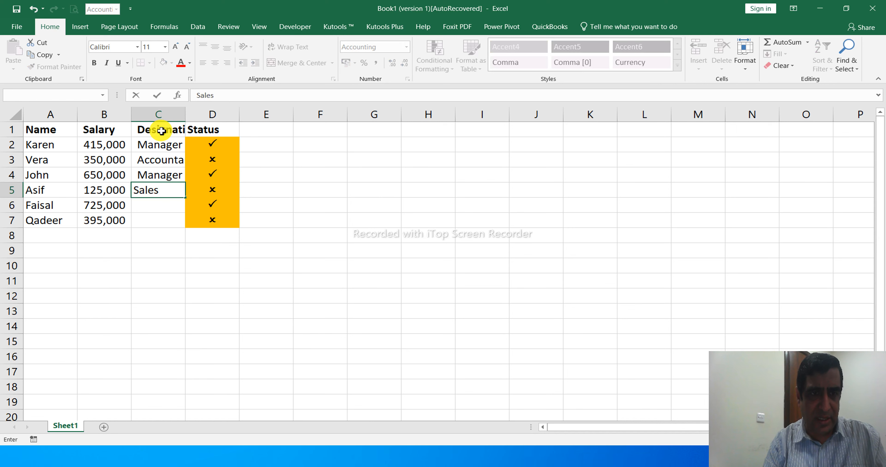
{"action": "type", "text": " Exe"}
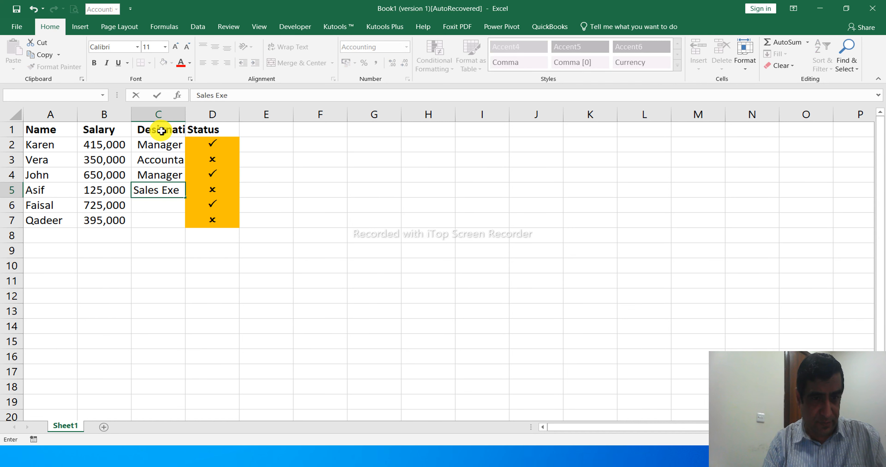
{"action": "type", "text": "cutive"}
{"action": "key", "text": "Return"}
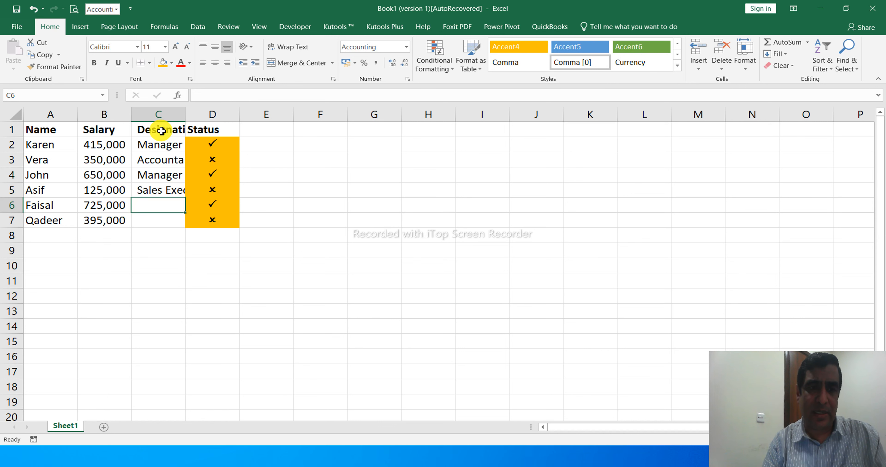
{"action": "type", "text": "Manager"}
{"action": "key", "text": "Return"}
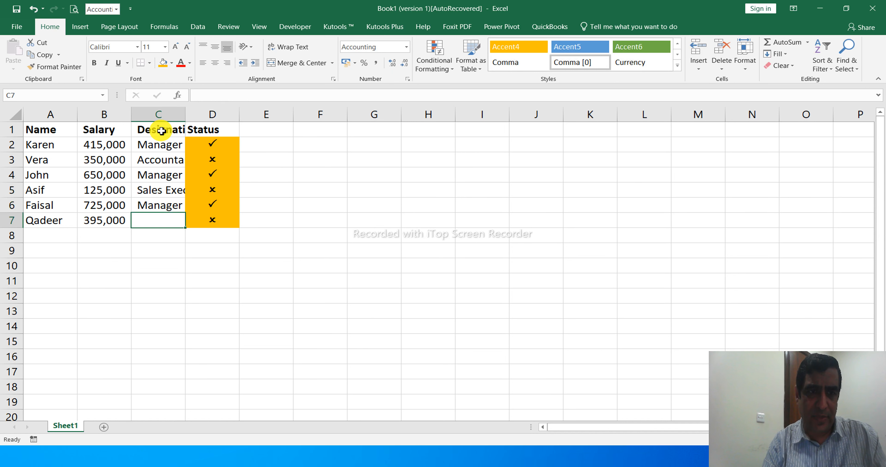
{"action": "type", "text": "Accountant"}
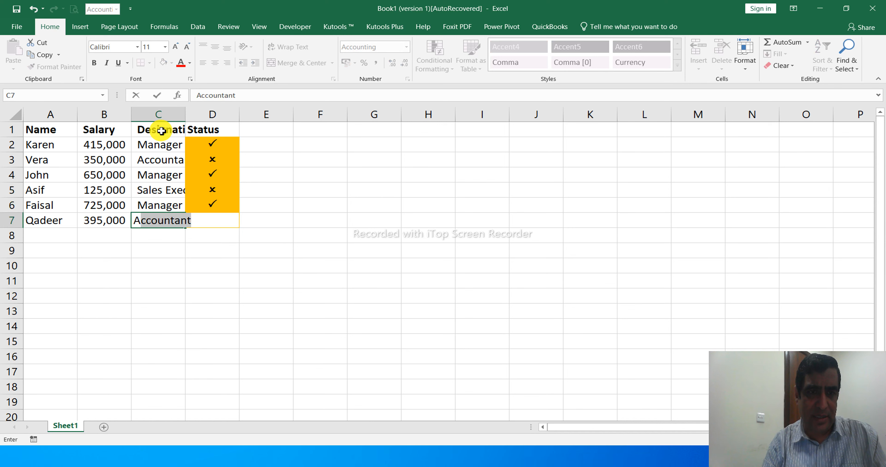
{"action": "key", "text": "Return"}
AutoFit the width of the Designation column to its contents
{"action": "key", "text": "Up"}
{"action": "key", "text": "Up"}
{"action": "key", "text": "Up"}
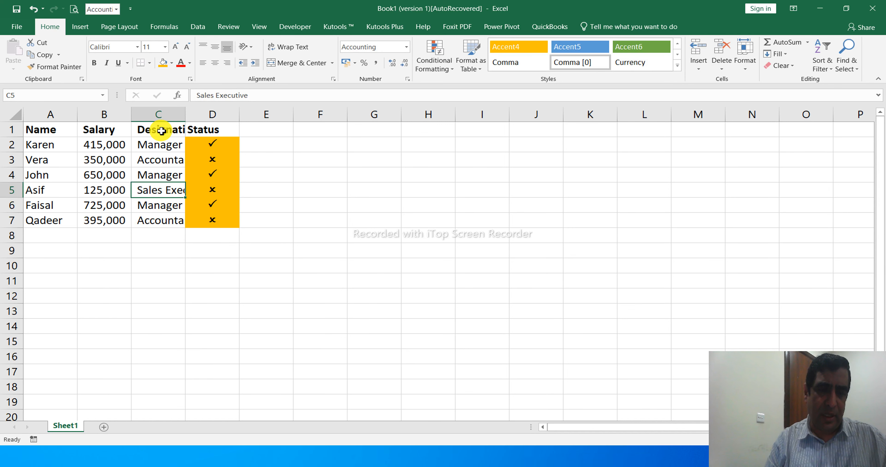
{"action": "key", "text": "ctrl+space"}
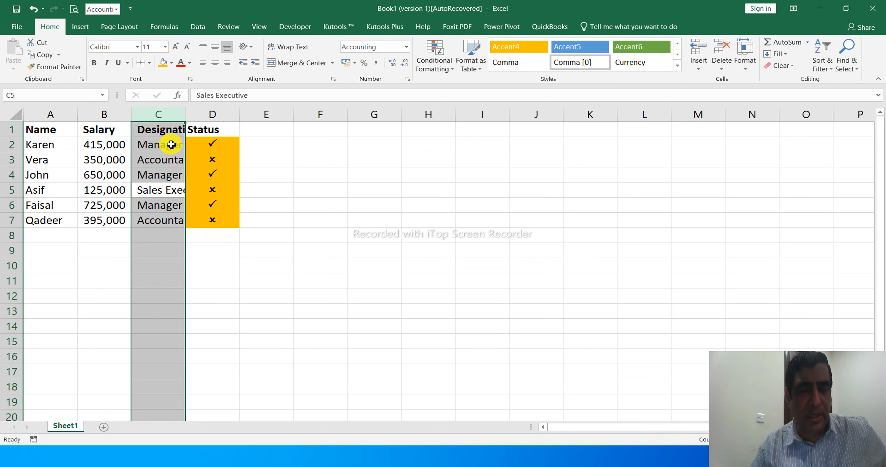
{"action": "double_click", "coordinate": [185, 113]}
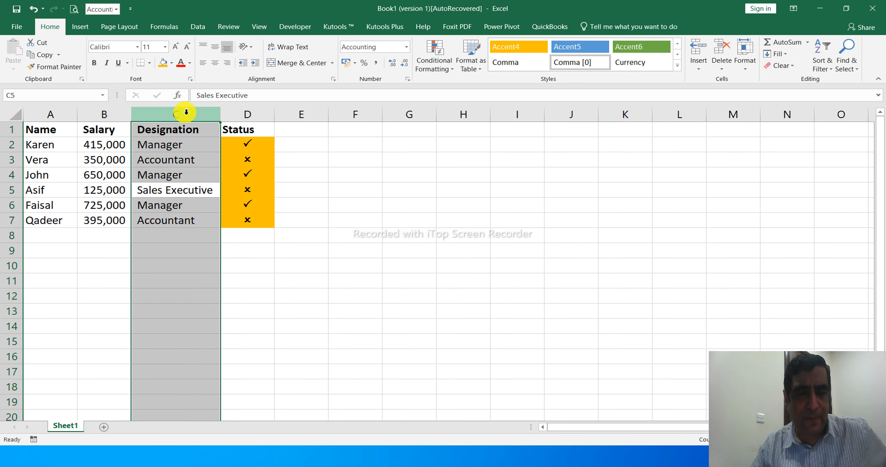
{"action": "key", "text": "ctrl+z"}
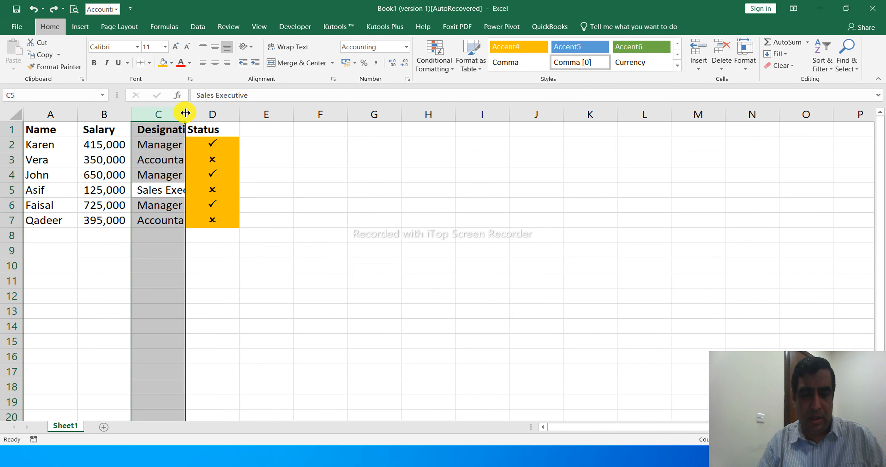
{"action": "key", "text": "alt+o"}
{"action": "key", "text": "c"}
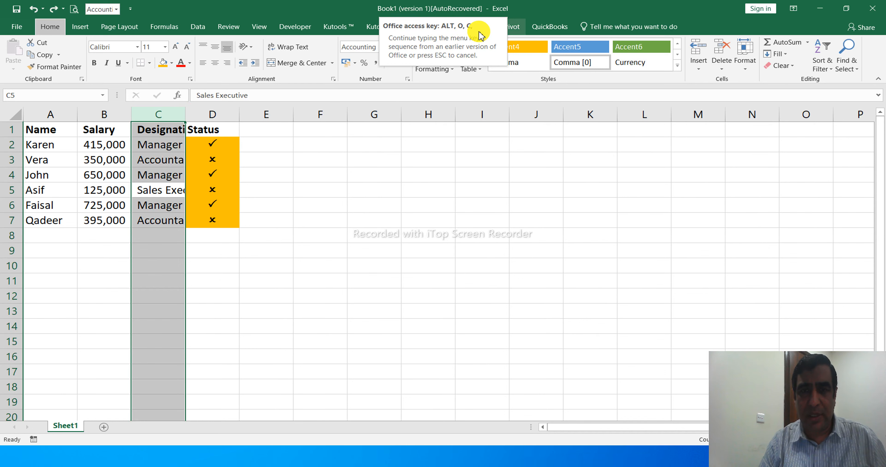
{"action": "key", "text": "a"}
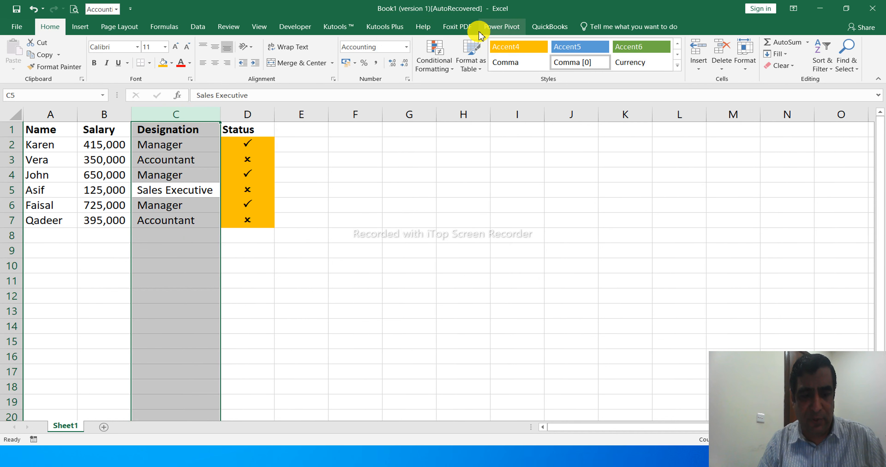
Format the designations in C2:C7 in bold with the standard dark blue font color
{"action": "left_click", "coordinate": [167, 133]}
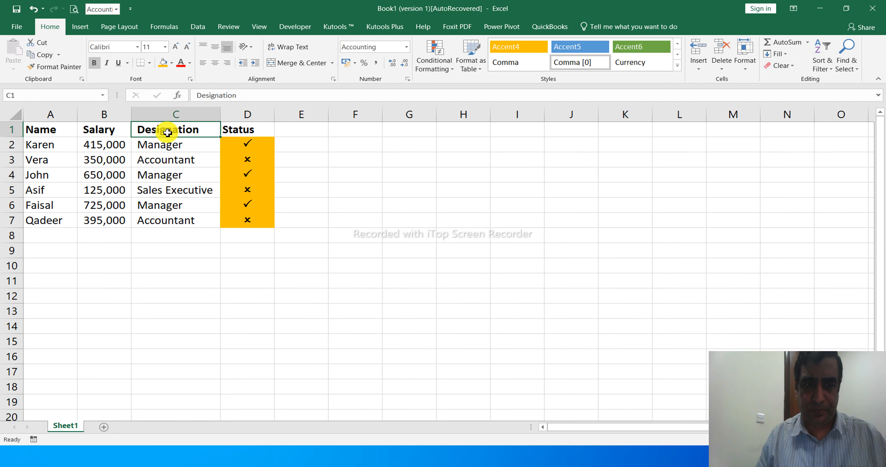
{"action": "key", "text": "Down"}
{"action": "key", "text": "ctrl+shift+Down"}
{"action": "key", "text": "ctrl+b"}
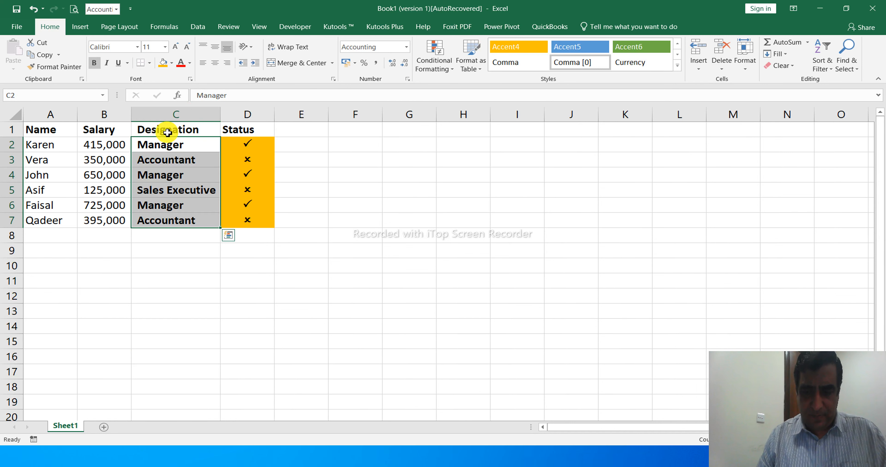
{"action": "key", "text": "ctrl+z"}
{"action": "key", "text": "ctrl+q"}
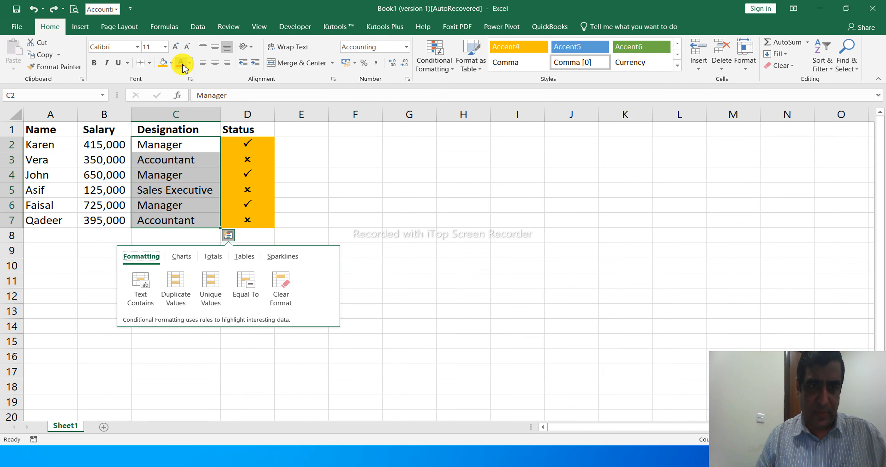
{"action": "left_click", "coordinate": [182, 64]}
{"action": "left_click", "coordinate": [190, 63]}
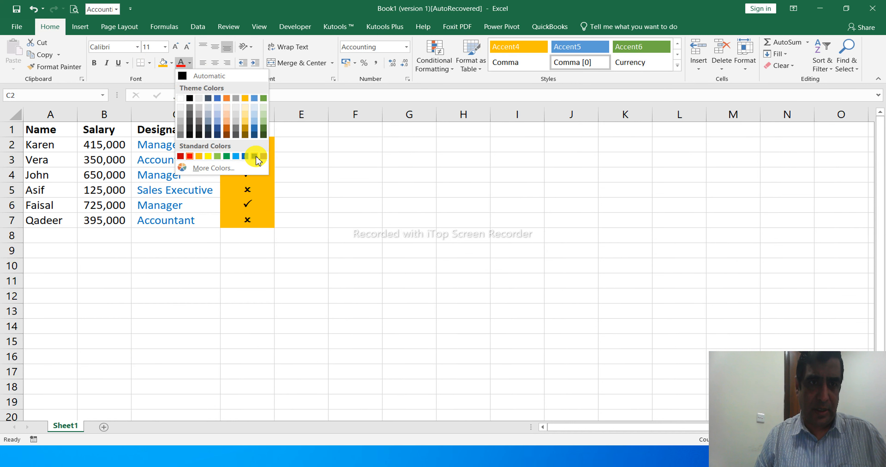
{"action": "left_click", "coordinate": [255, 157]}
{"action": "key", "text": "ctrl+b"}
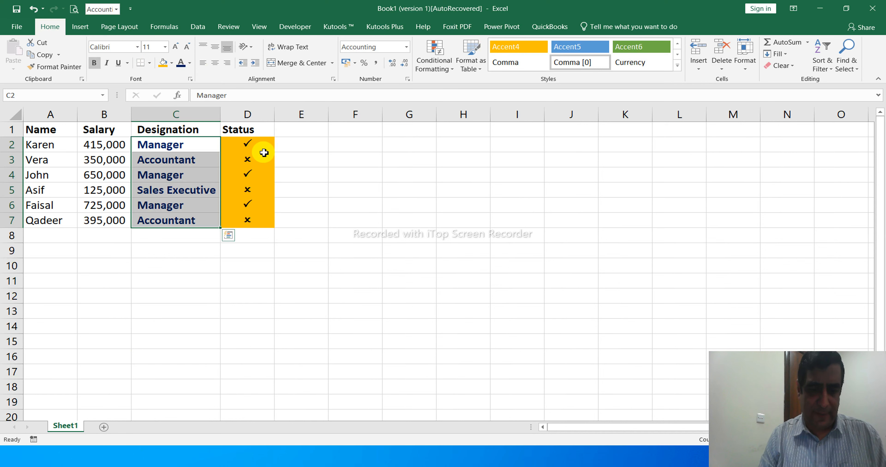
Enter the header "Mobile" in E1 and make it bold
{"action": "left_click", "coordinate": [313, 130]}
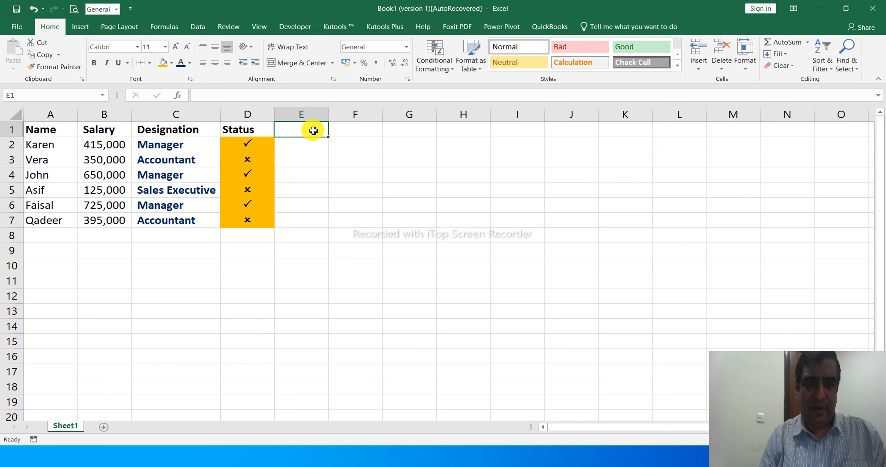
{"action": "type", "text": "Mobile"}
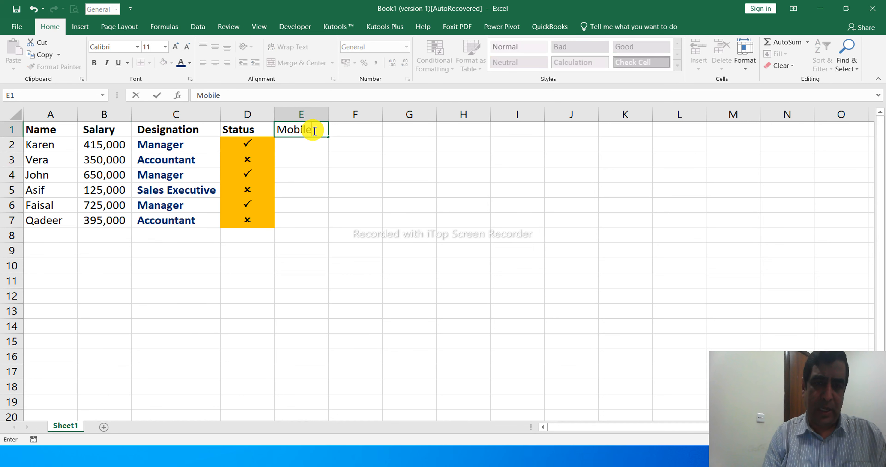
{"action": "key", "text": "Return"}
{"action": "left_click", "coordinate": [313, 131]}
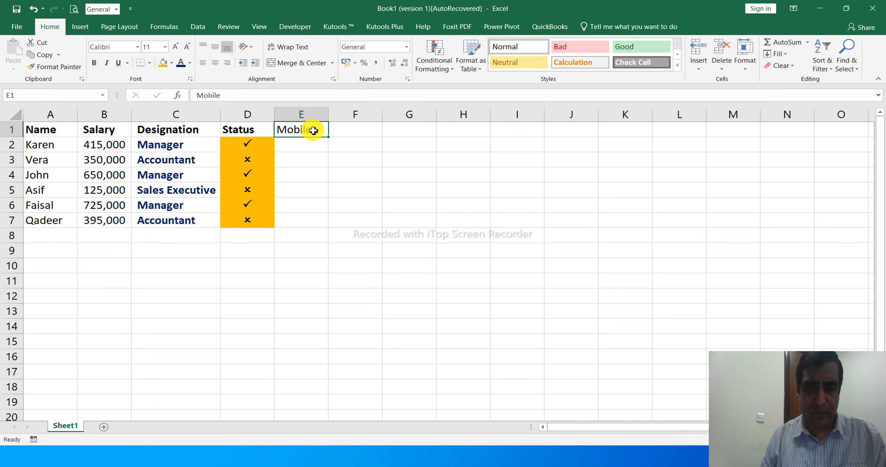
{"action": "key", "text": "ctrl+b"}
{"action": "key", "text": "Return"}
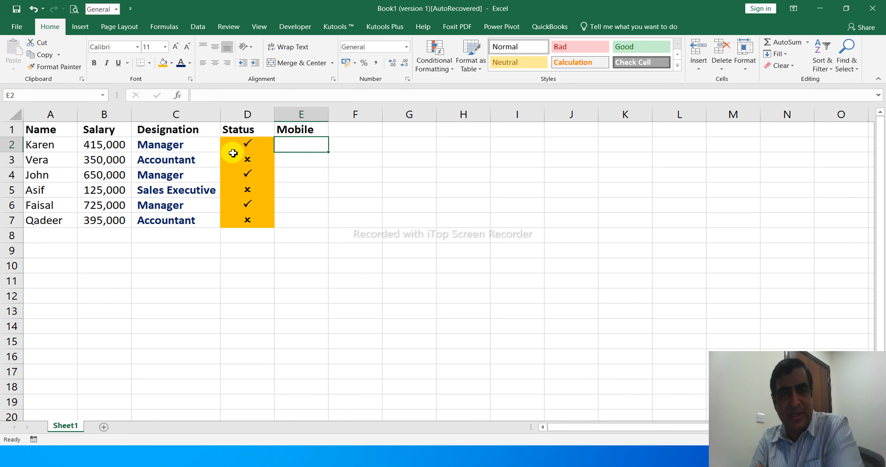
Format the names in A2:A7 in bold with the standard dark red font color
{"action": "left_click", "coordinate": [49, 144]}
{"action": "key", "text": "ctrl+shift+Down"}
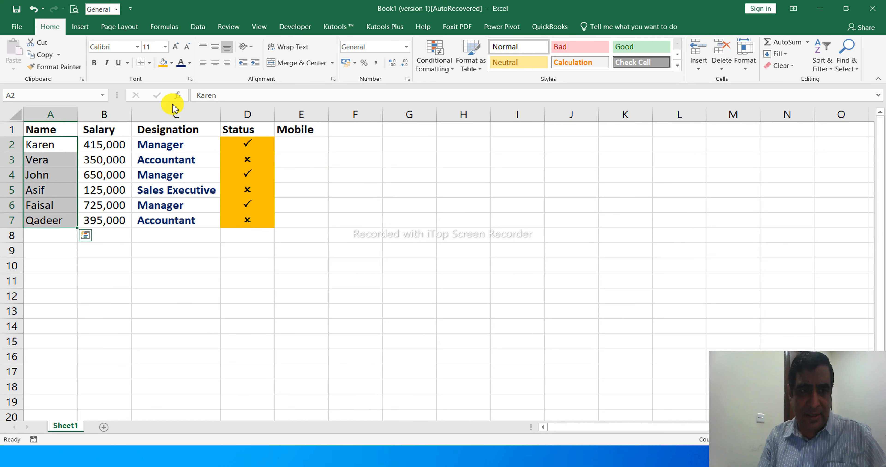
{"action": "left_click", "coordinate": [190, 63]}
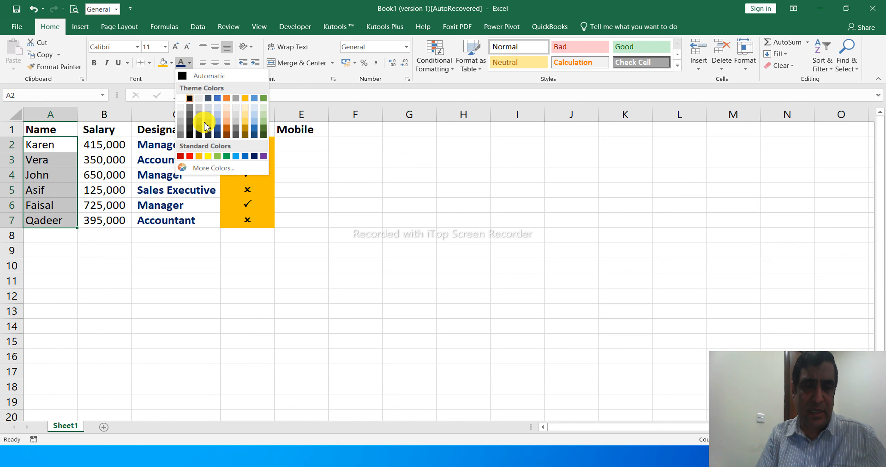
{"action": "left_click", "coordinate": [181, 157]}
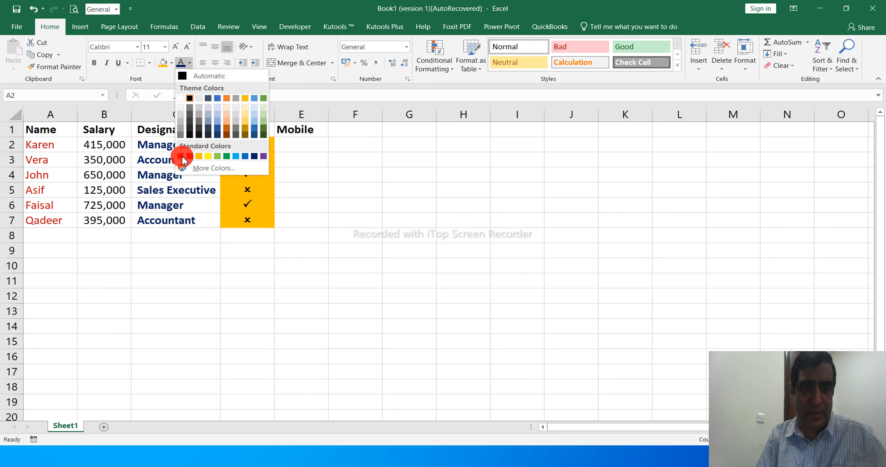
{"action": "left_click", "coordinate": [94, 63]}
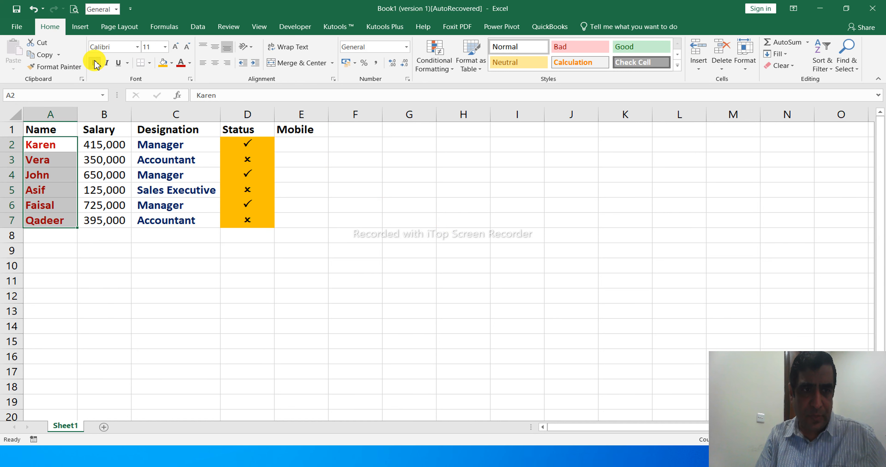
Start a formula in cell E2 with an equals sign
{"action": "left_click", "coordinate": [178, 149]}
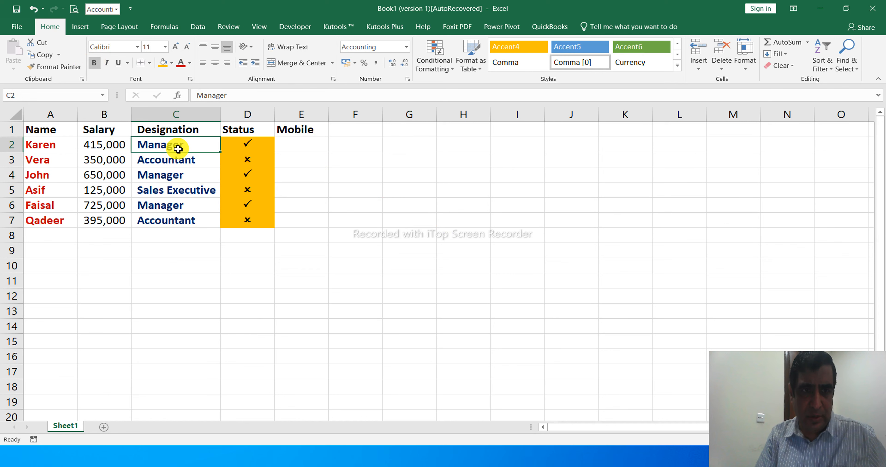
{"action": "left_click", "coordinate": [295, 147]}
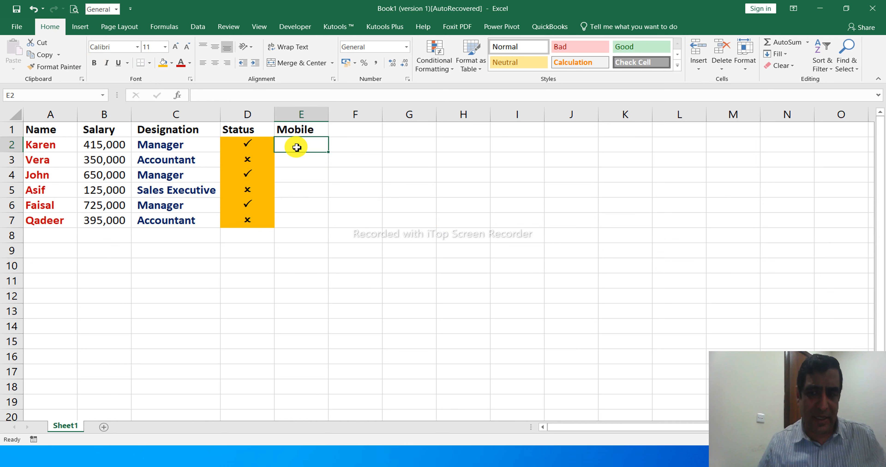
{"action": "type", "text": "="}
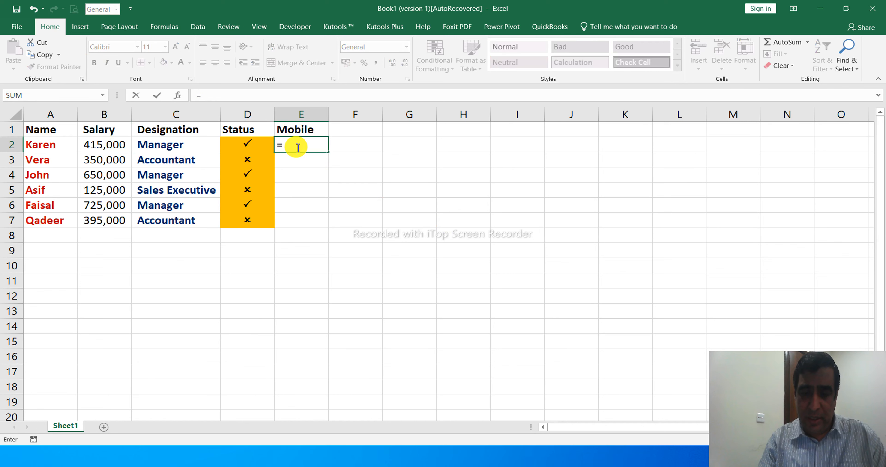
{"action": "type", "text": "if"}
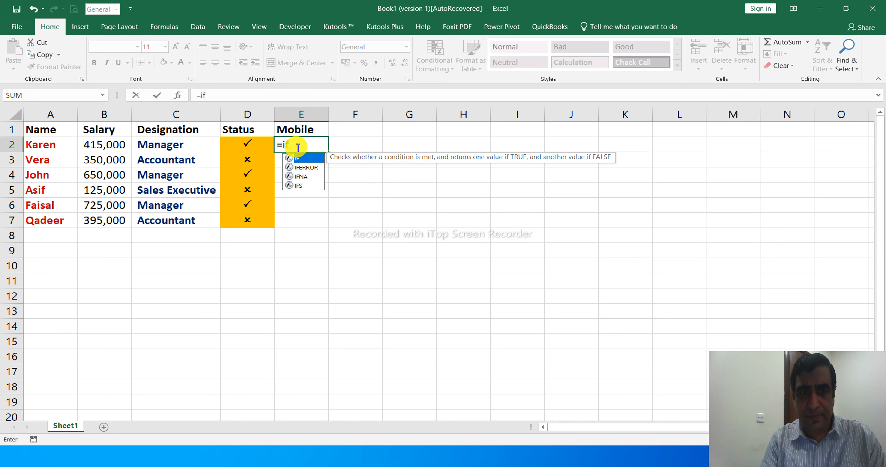
{"action": "key", "text": "BackSpace"}
{"action": "key", "text": "BackSpace"}
{"action": "key", "text": "Tab"}
{"action": "type", "text": "I"}
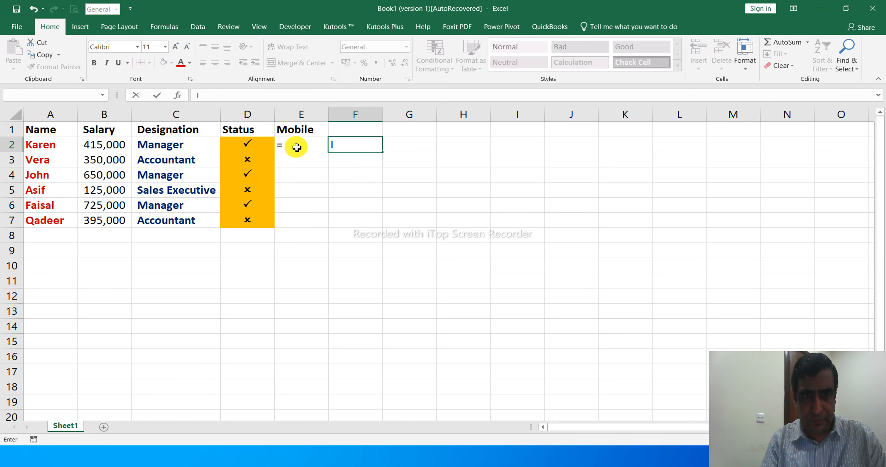
{"action": "key", "text": "Escape"}
{"action": "left_click", "coordinate": [296, 147]}
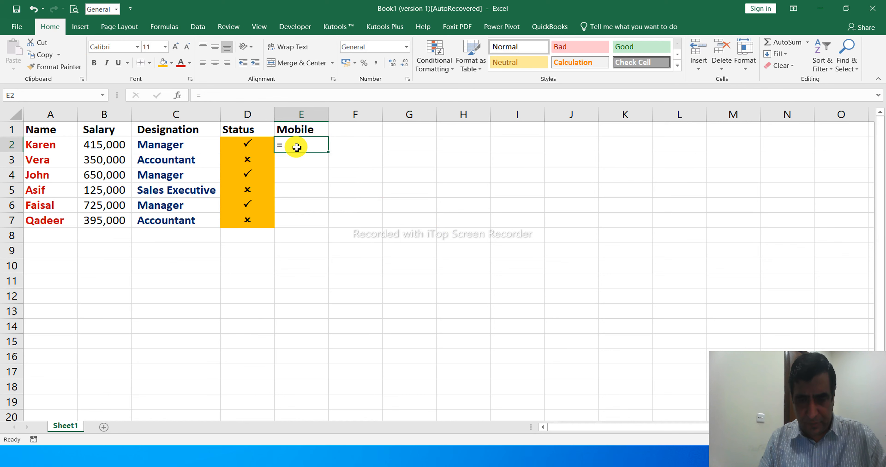
Continue the formula in E2 with an IF function whose logical test refers to C2
{"action": "double_click", "coordinate": [296, 147]}
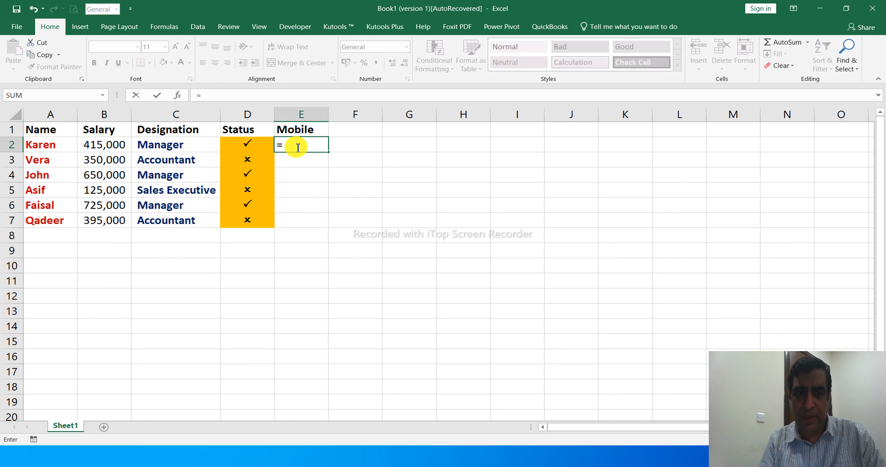
{"action": "type", "text": "if"}
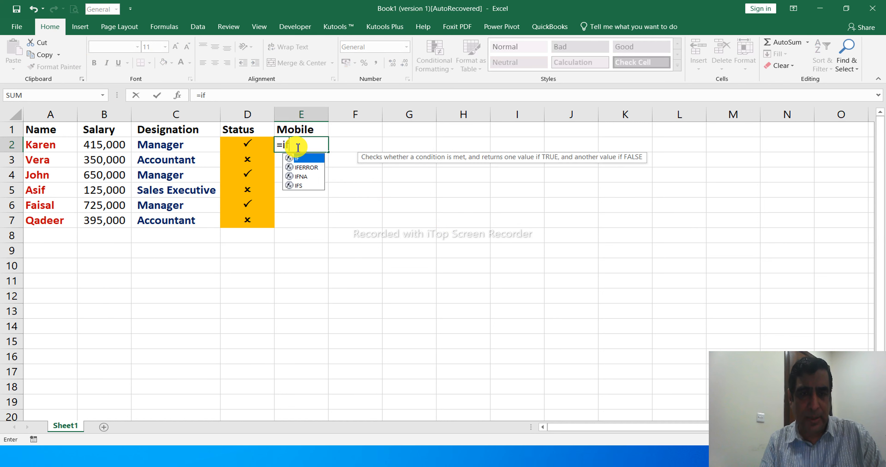
{"action": "key", "text": "BackSpace"}
{"action": "key", "text": "BackSpace"}
{"action": "type", "text": "IF"}
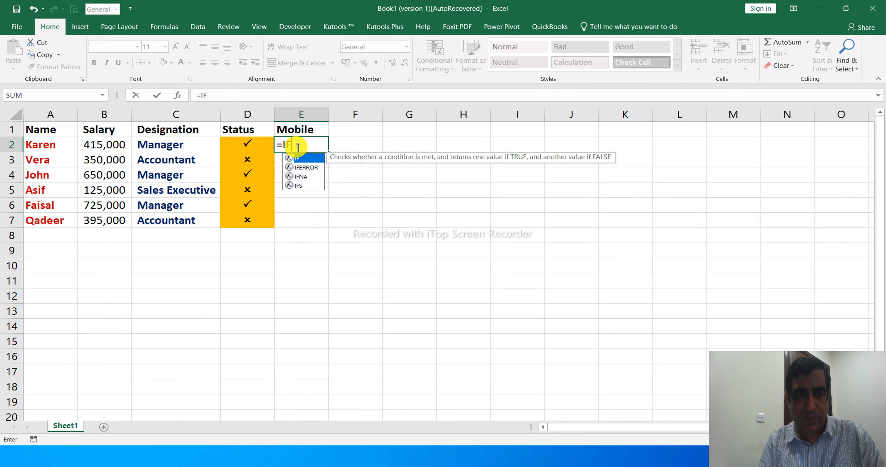
{"action": "type", "text": "("}
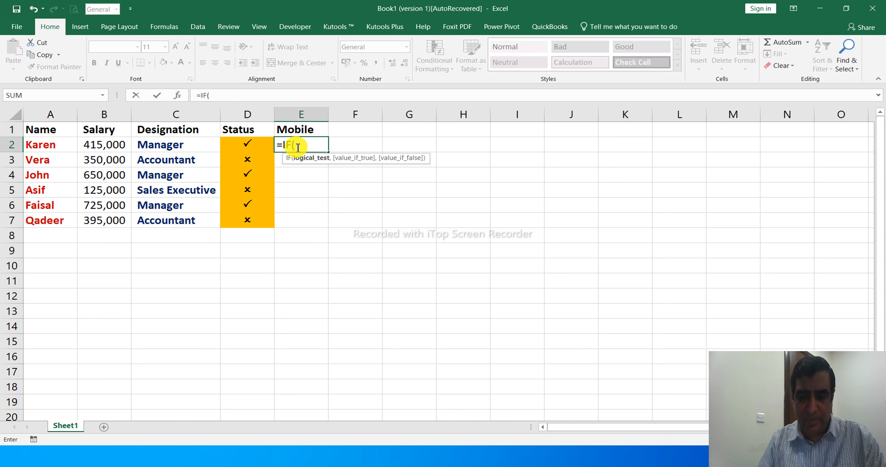
{"action": "key", "text": "Left"}
{"action": "key", "text": "Left"}
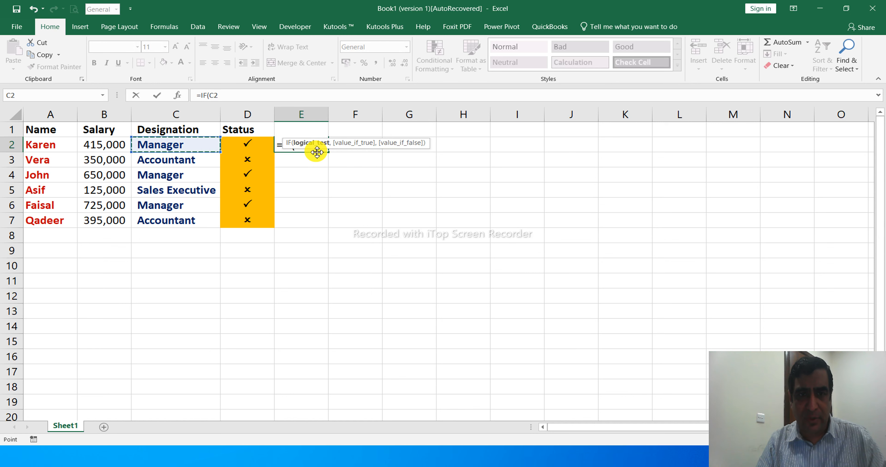
{"action": "left_click_drag", "start_coordinate": [317, 151], "coordinate": [432, 144]}
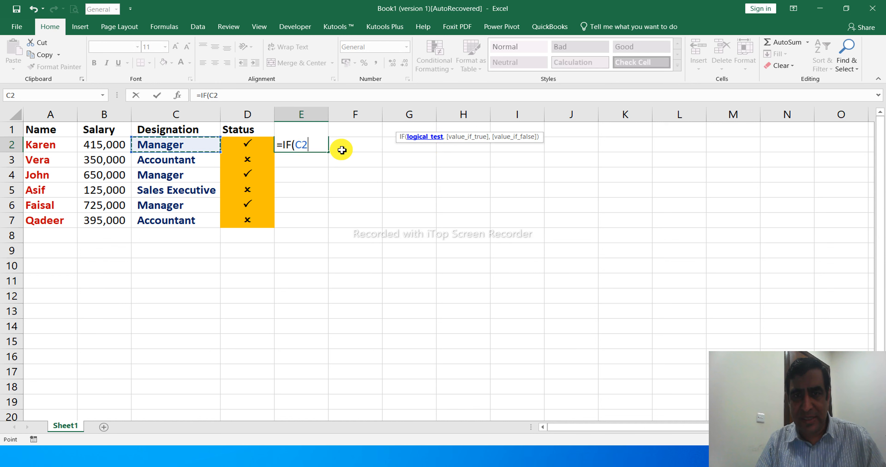
Complete the logical test in E2 so that C2 is compared with the text "Manager"
{"action": "type", "text": "="}
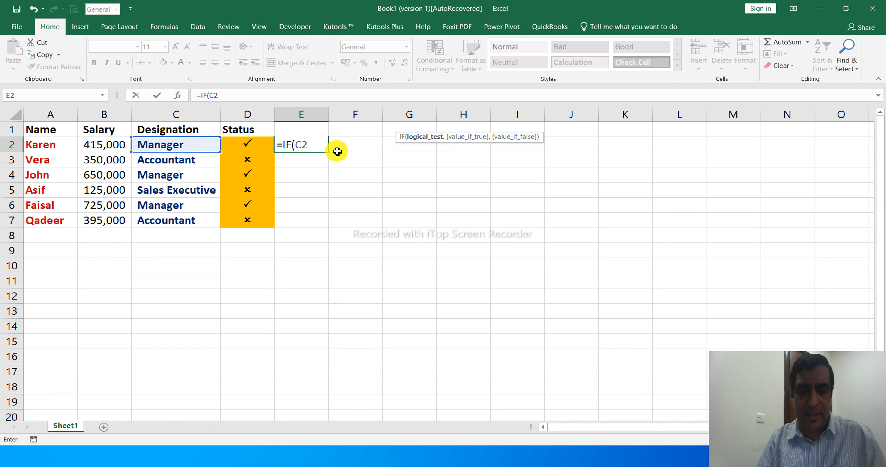
{"action": "type", "text": "\""}
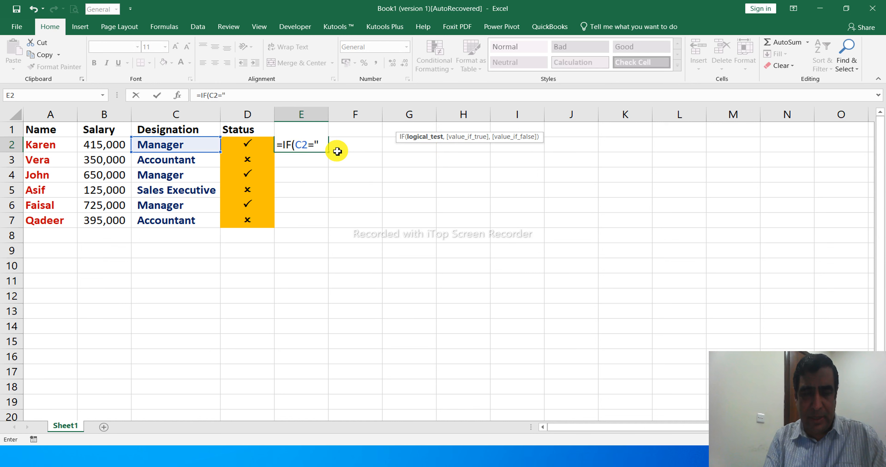
{"action": "type", "text": "mANA"}
{"action": "key", "text": "BackSpace"}
{"action": "key", "text": "BackSpace"}
{"action": "key", "text": "BackSpace"}
{"action": "key", "text": "BackSpace"}
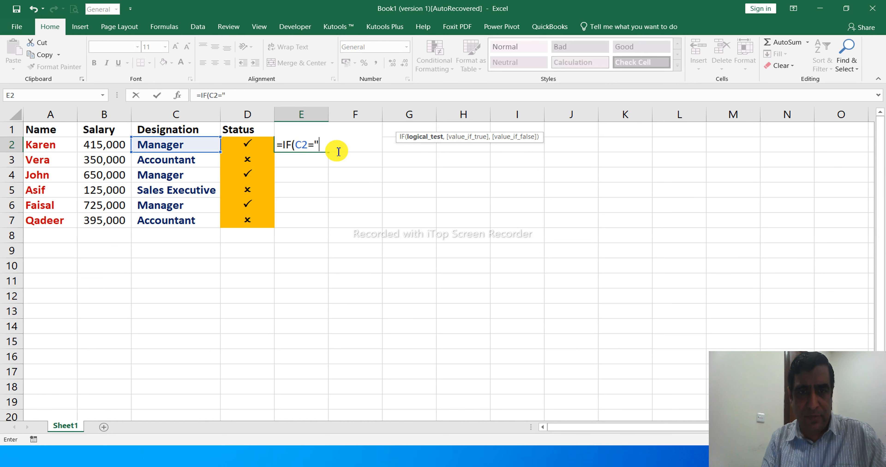
{"action": "type", "text": "Manage"}
{"action": "right_click", "coordinate": [338, 153]}
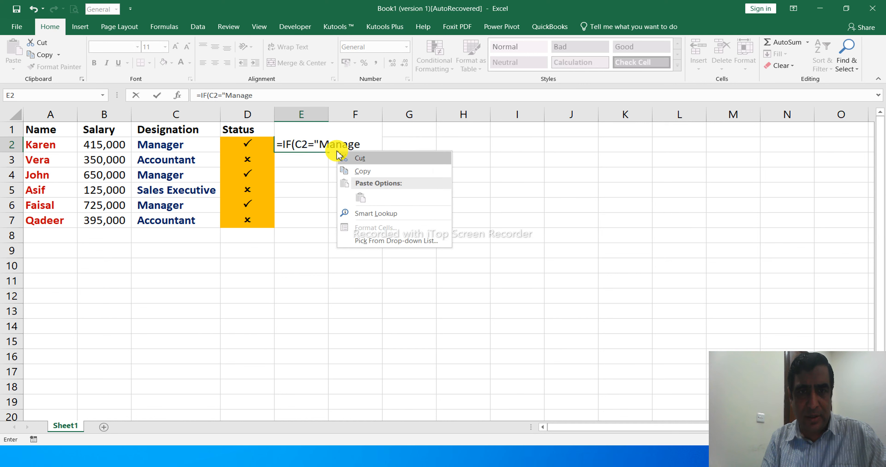
{"action": "left_click", "coordinate": [362, 144]}
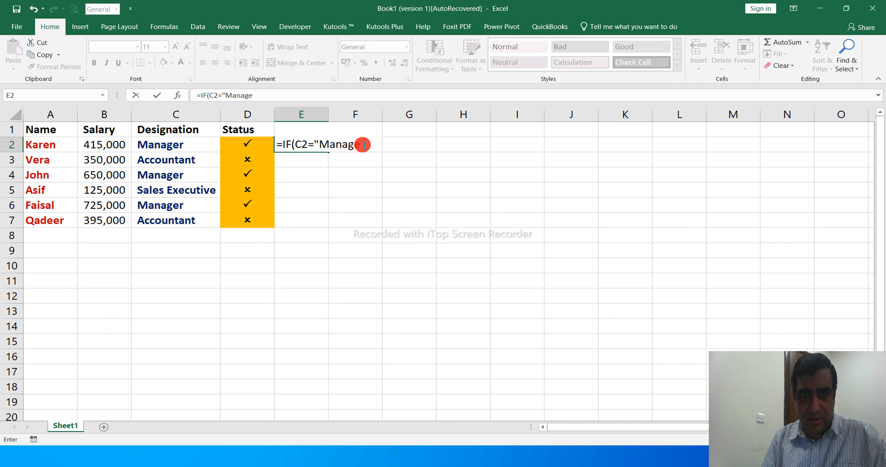
{"action": "type", "text": "r"}
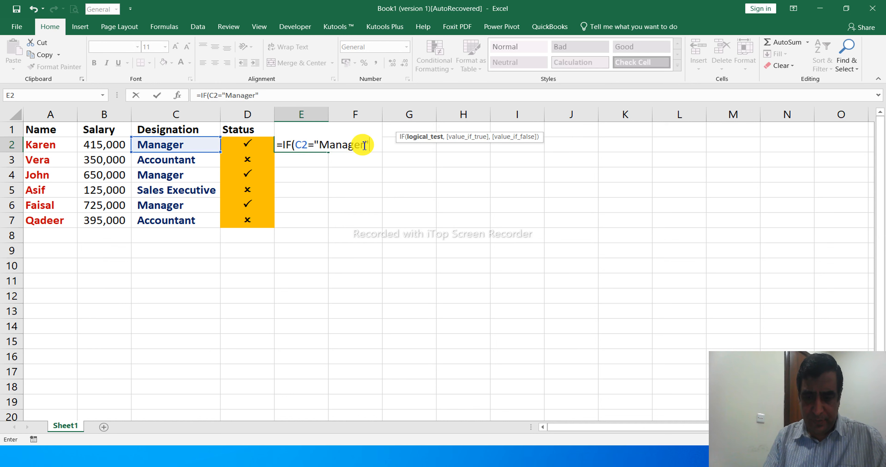
{"action": "type", "text": "\","}
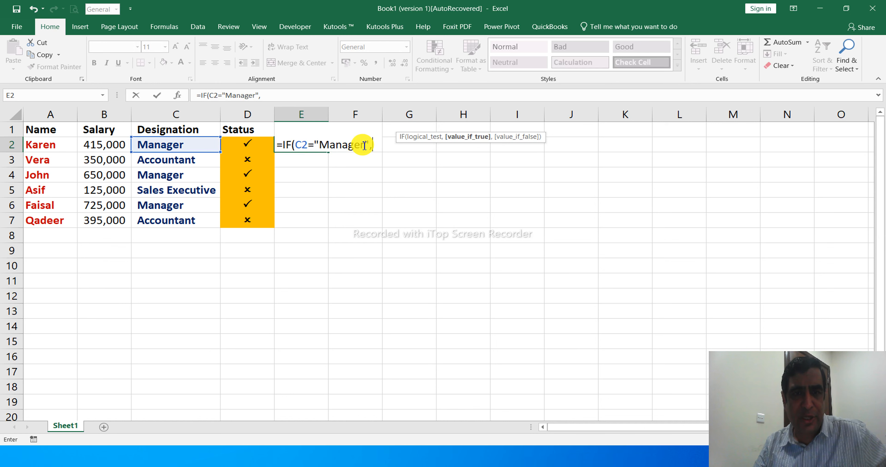
{"action": "type", "text": "15"}
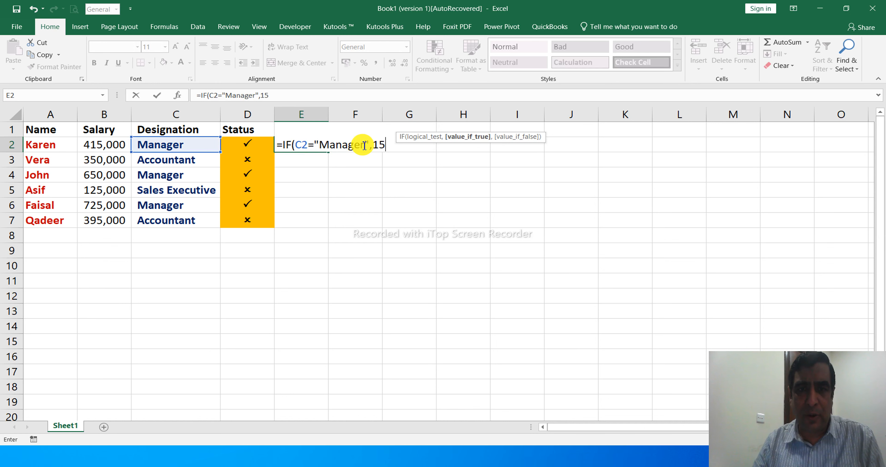
{"action": "type", "text": "00,"}
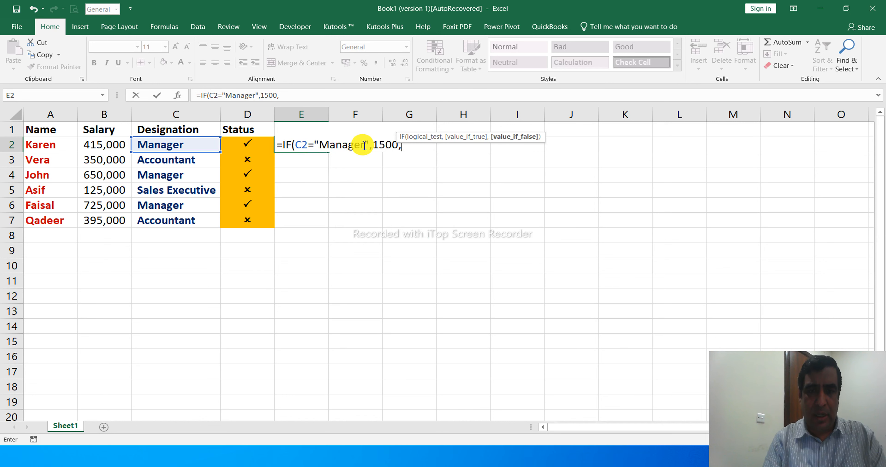
{"action": "key", "text": "BackSpace"}
{"action": "key", "text": "BackSpace"}
{"action": "key", "text": "BackSpace"}
{"action": "key", "text": "BackSpace"}
{"action": "key", "text": "BackSpace"}
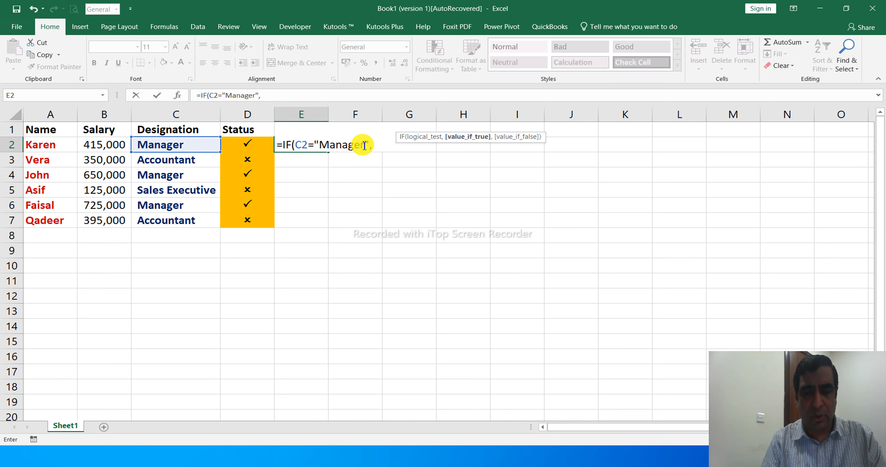
Finish the IF formula in E2 with 1500 if true and 150 if false, and fill it down to E7
{"action": "type", "text": "1500"}
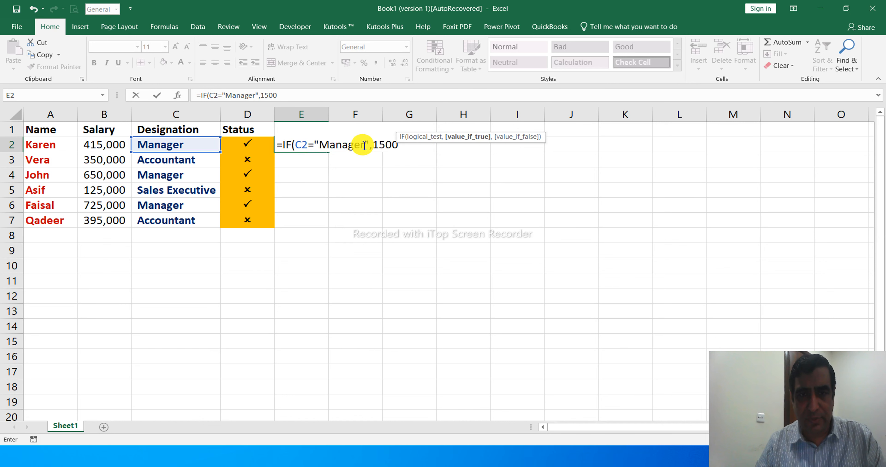
{"action": "type", "text": ","}
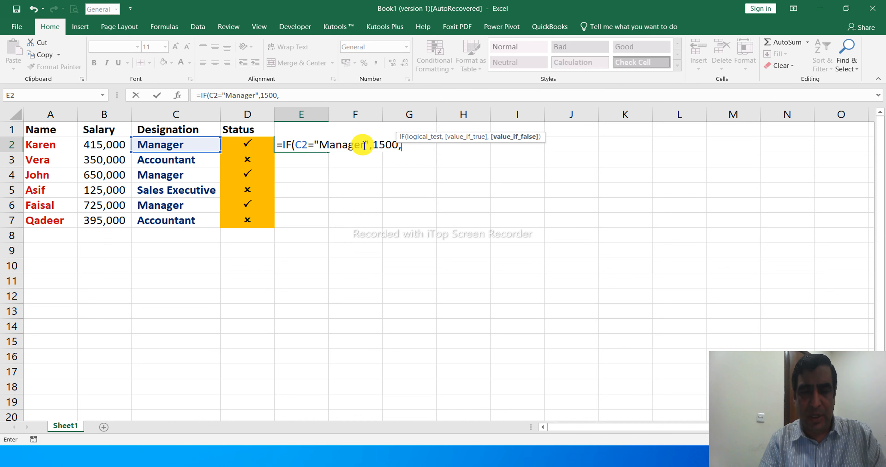
{"action": "type", "text": "150"}
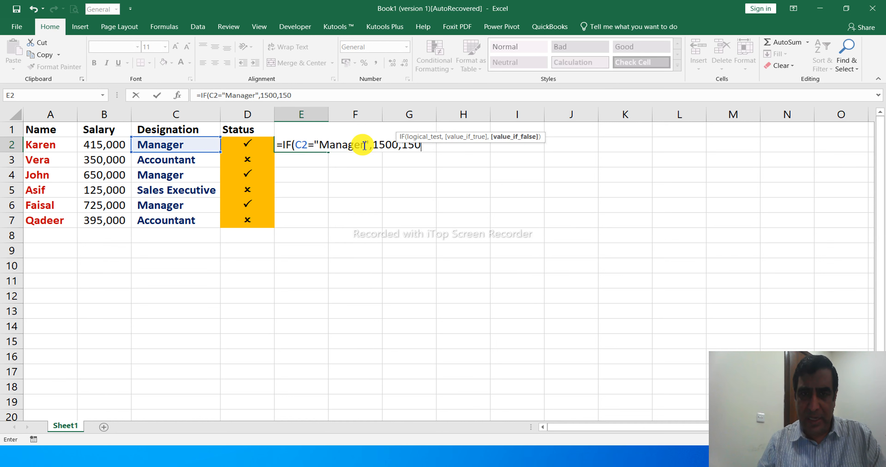
{"action": "type", "text": ")"}
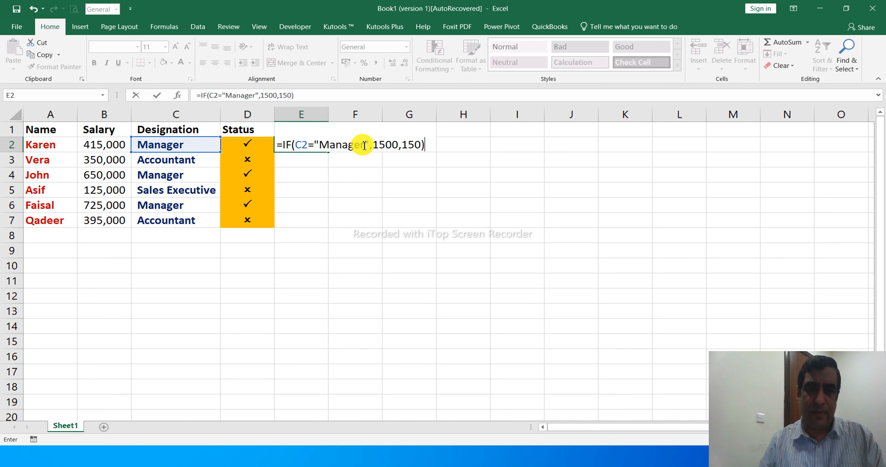
{"action": "key", "text": "Return"}
{"action": "key", "text": "Up"}
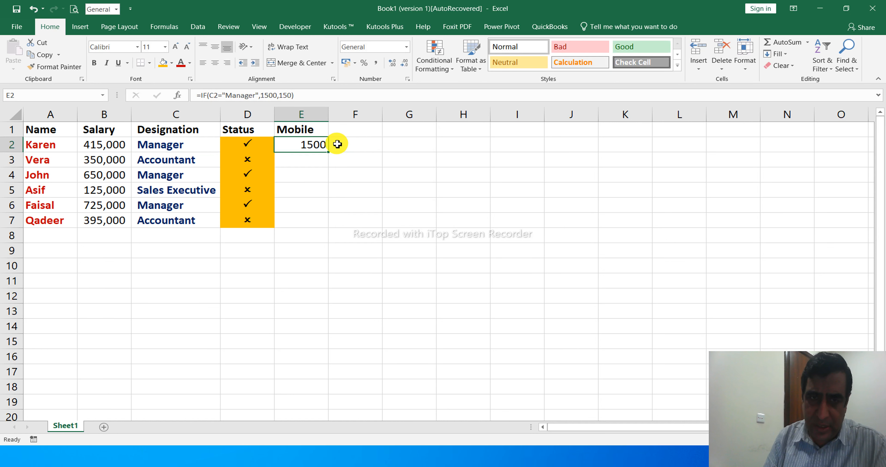
{"action": "double_click", "coordinate": [329, 153]}
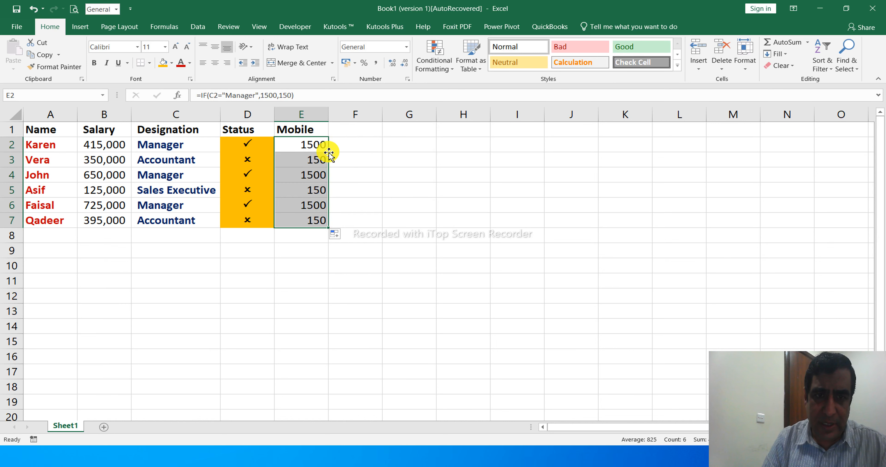
Format the Mobile amounts in E2:E7 in bold with a dark blue theme font color
{"action": "left_click", "coordinate": [93, 63]}
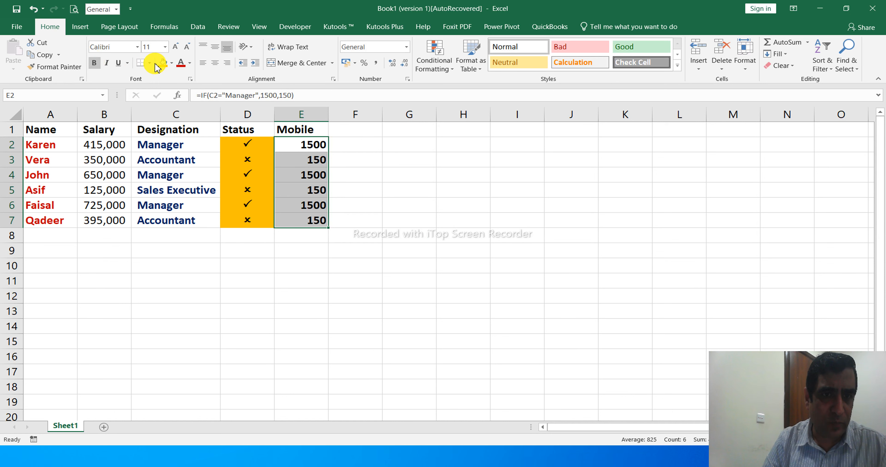
{"action": "left_click", "coordinate": [189, 63]}
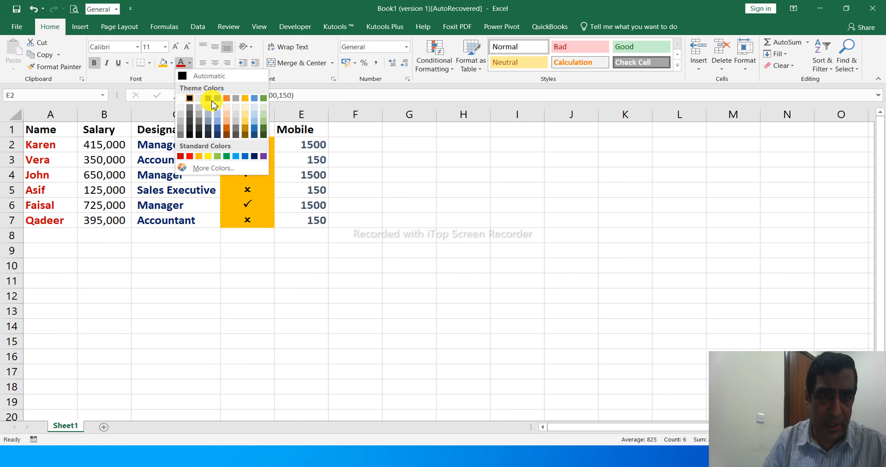
{"action": "left_click", "coordinate": [208, 134]}
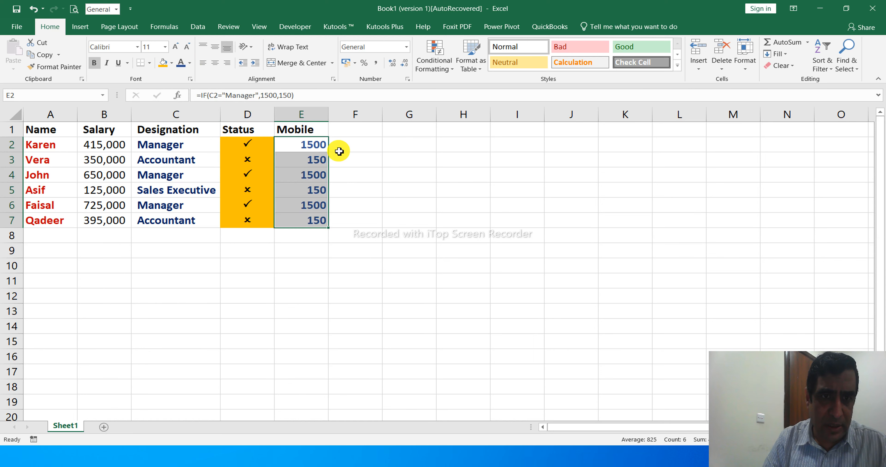
Fill the Mobile amounts in E2:E7 with a light gray theme color
{"action": "left_click", "coordinate": [172, 63]}
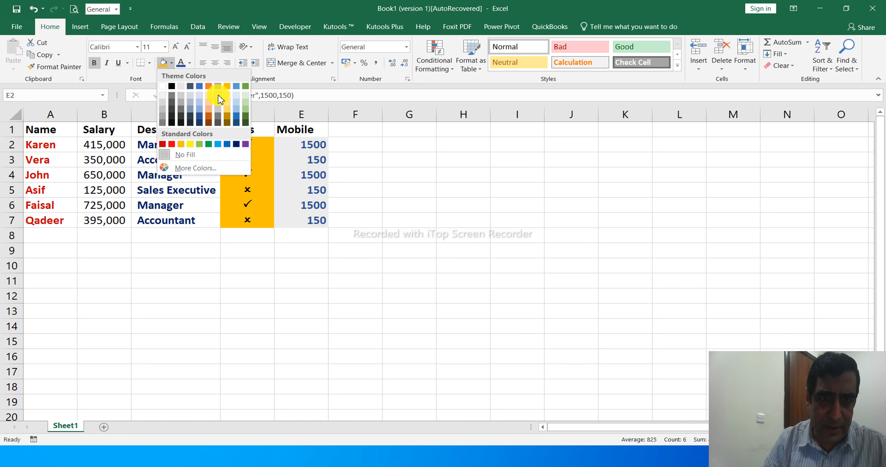
{"action": "left_click", "coordinate": [165, 103]}
Enter the header "Mobile" in F1 for a second allowance column
{"action": "left_click", "coordinate": [348, 134]}
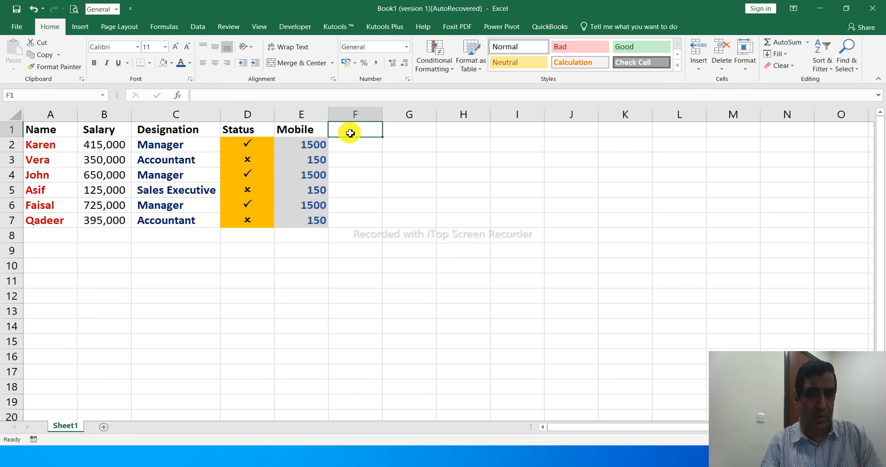
{"action": "type", "text": "Mobile"}
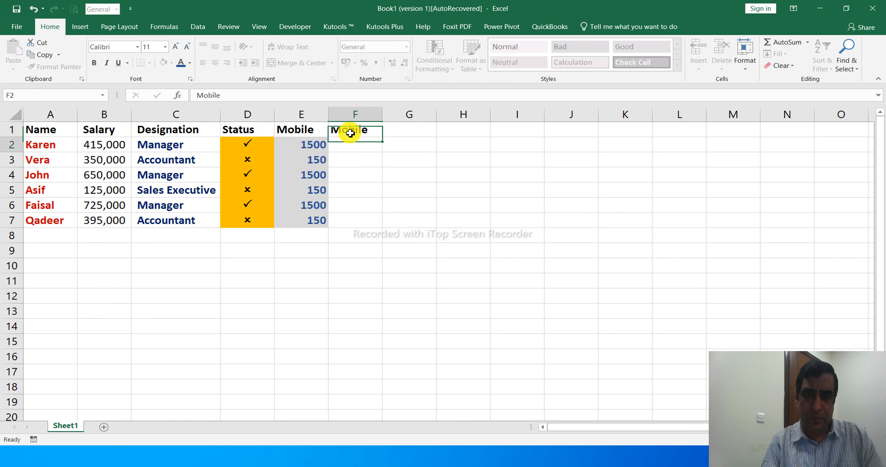
{"action": "key", "text": "Return"}
{"action": "key", "text": "Up"}
{"action": "key", "text": "Down"}
{"action": "key", "text": "Up"}
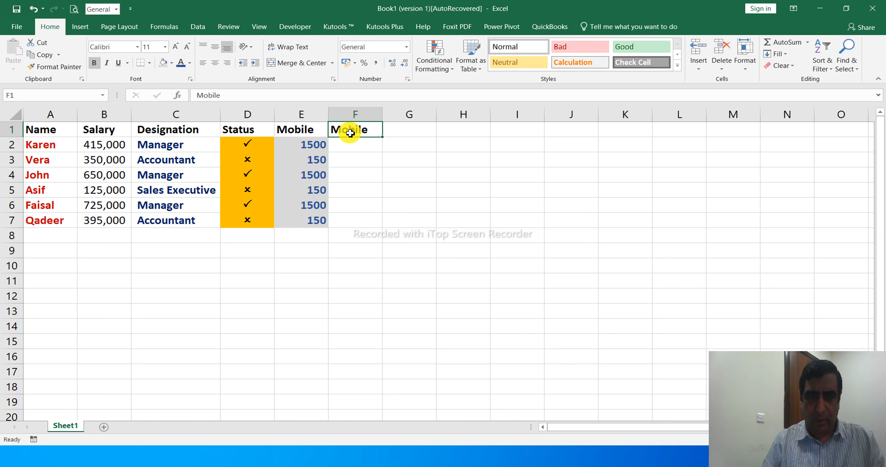
Format the empty cells F2:F7 with a light orange theme fill and bold text
{"action": "key", "text": "Down"}
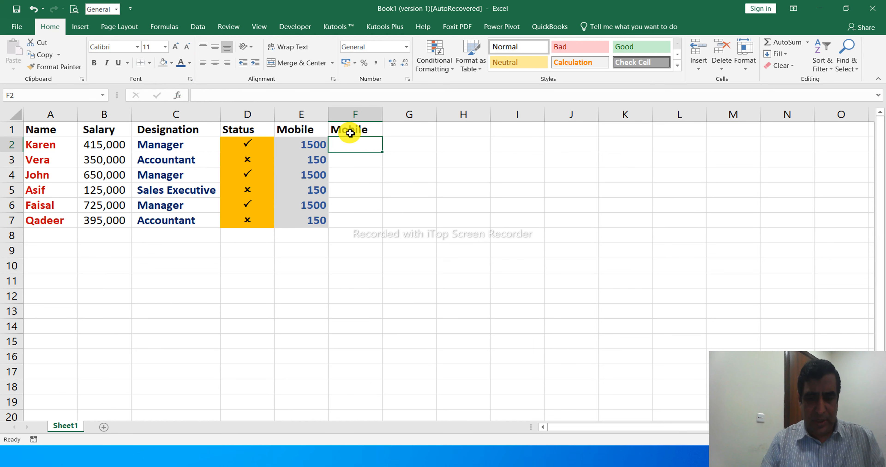
{"action": "key", "text": "shift+Down"}
{"action": "key", "text": "shift+Down"}
{"action": "key", "text": "shift+Down"}
{"action": "key", "text": "shift+Down"}
{"action": "key", "text": "shift+Down"}
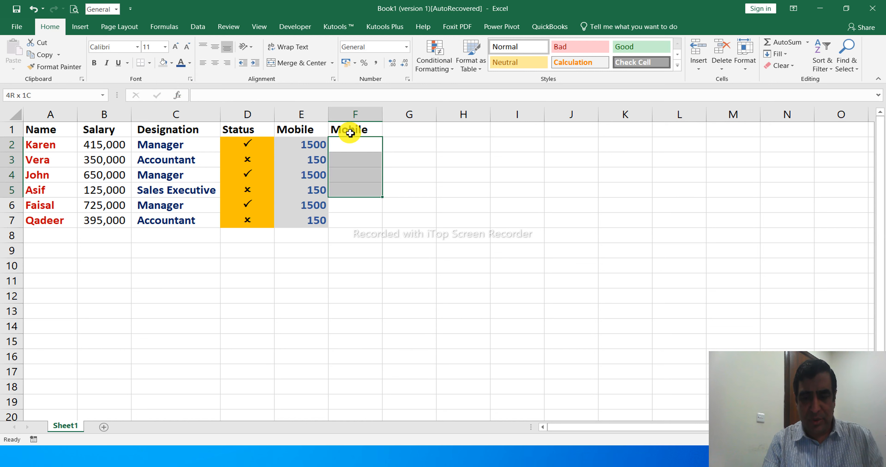
{"action": "left_click", "coordinate": [171, 63]}
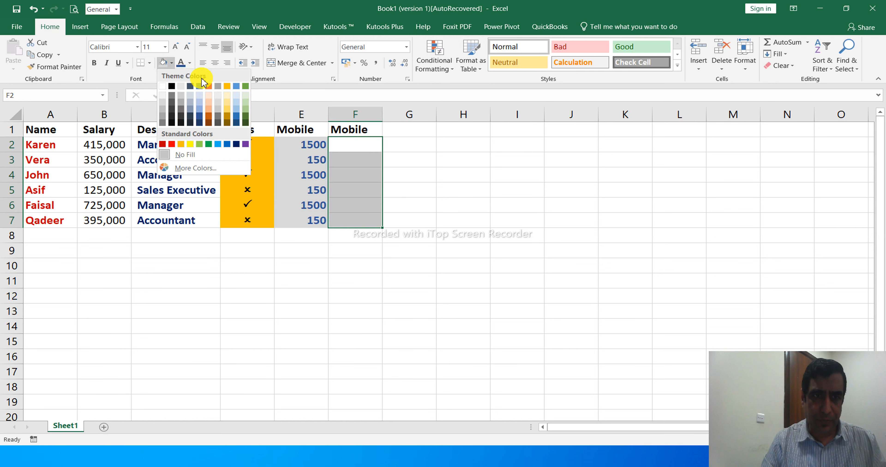
{"action": "left_click", "coordinate": [208, 103]}
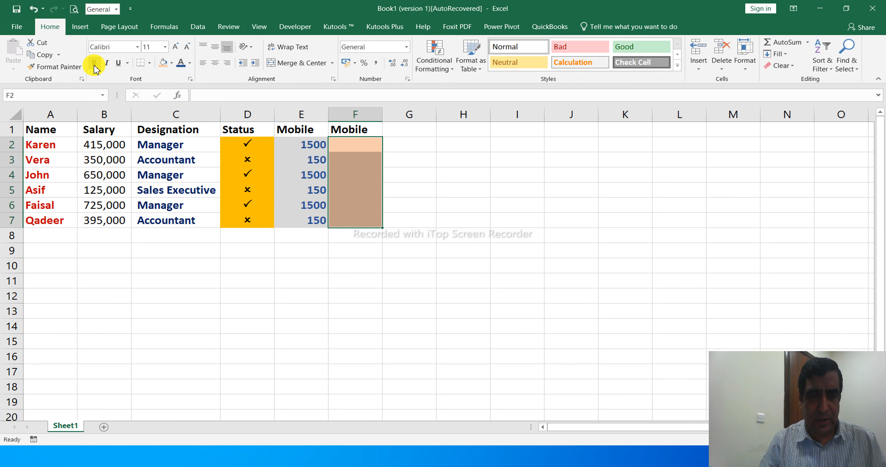
Start an IF formula in F2 whose logical test compares C2 with a quoted text value
{"action": "left_click", "coordinate": [366, 145]}
{"action": "type", "text": "="}
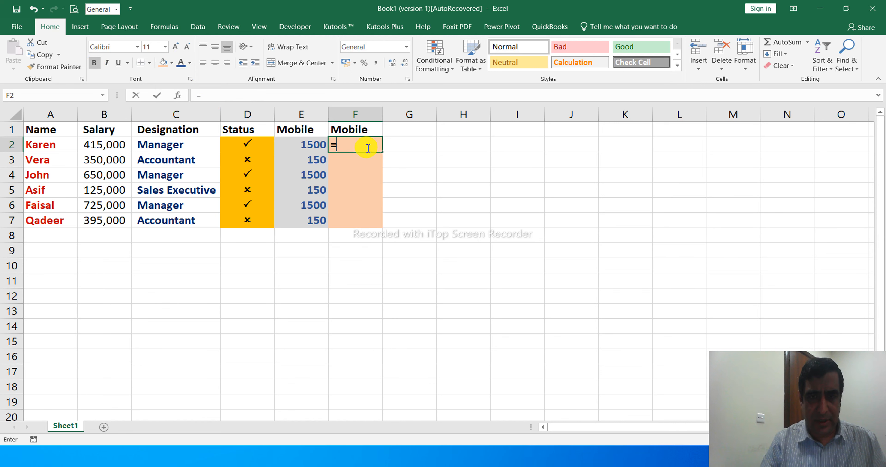
{"action": "type", "text": "if"}
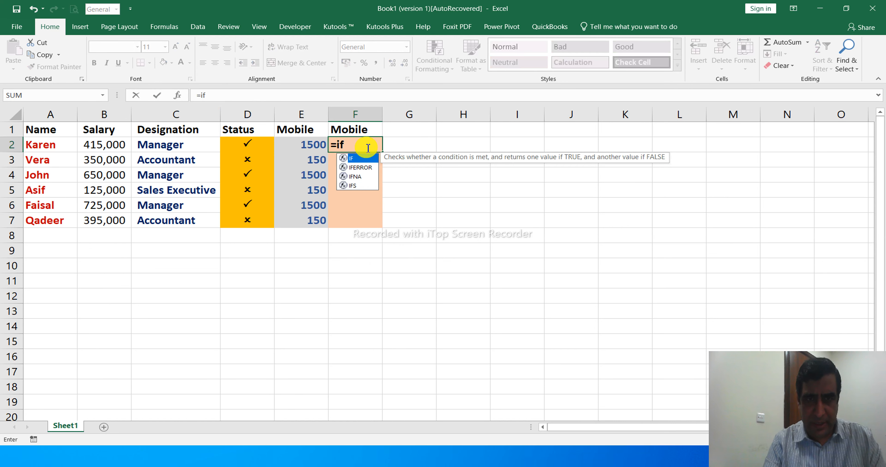
{"action": "key", "text": "Tab"}
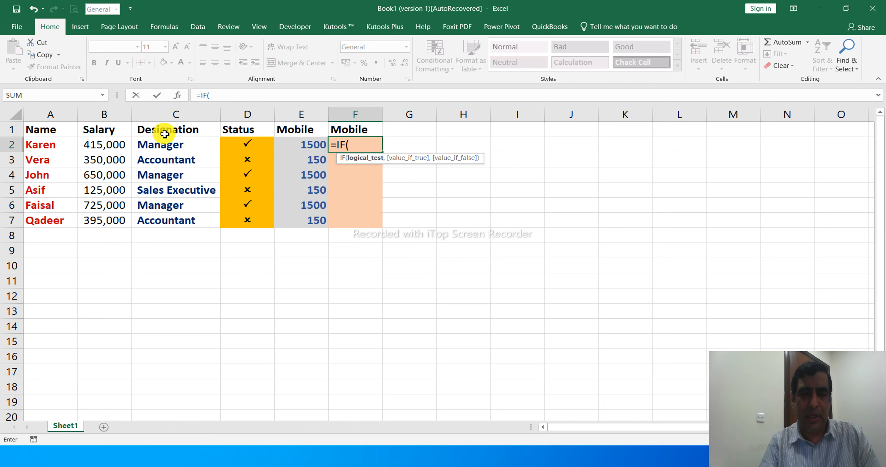
{"action": "left_click", "coordinate": [169, 146]}
{"action": "type", "text": "="}
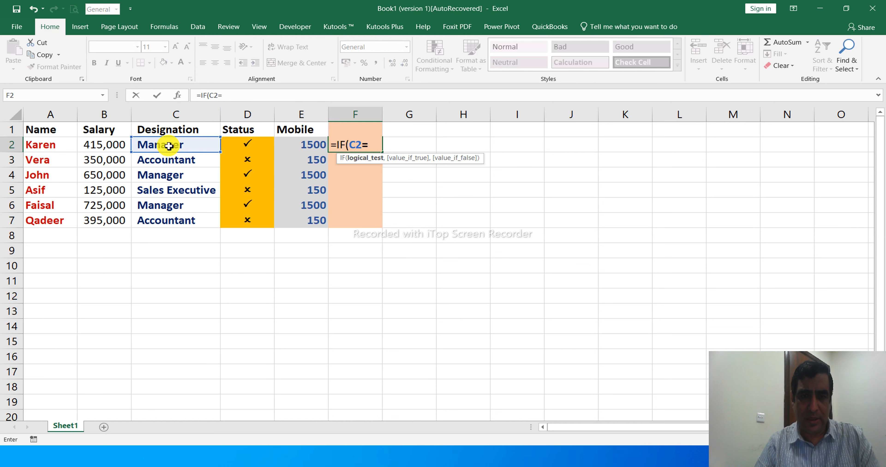
{"action": "type", "text": "\""}
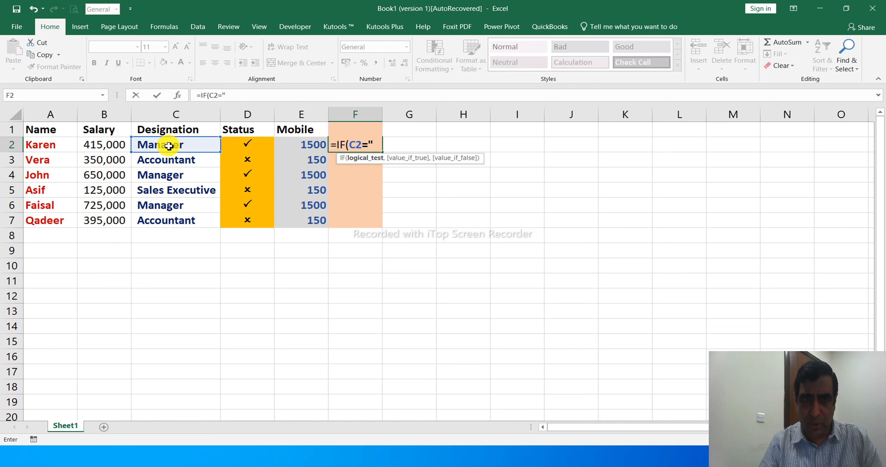
{"action": "type", "text": "Manag"}
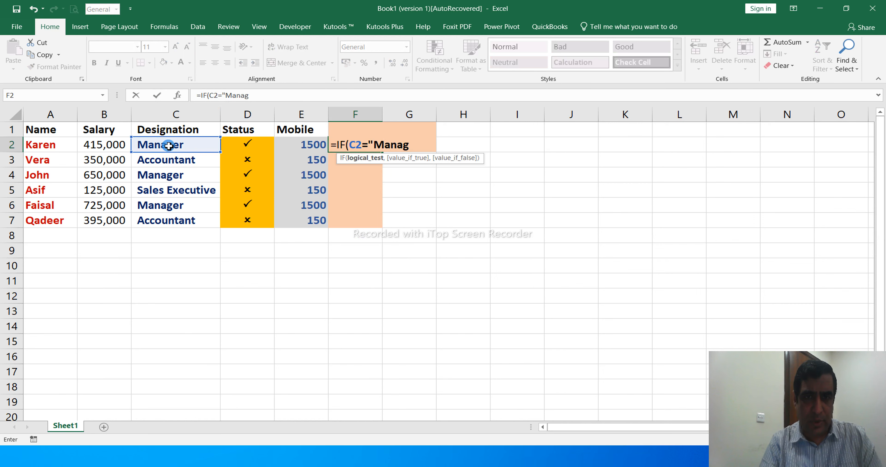
{"action": "type", "text": "er"}
{"action": "key", "text": "Return"}
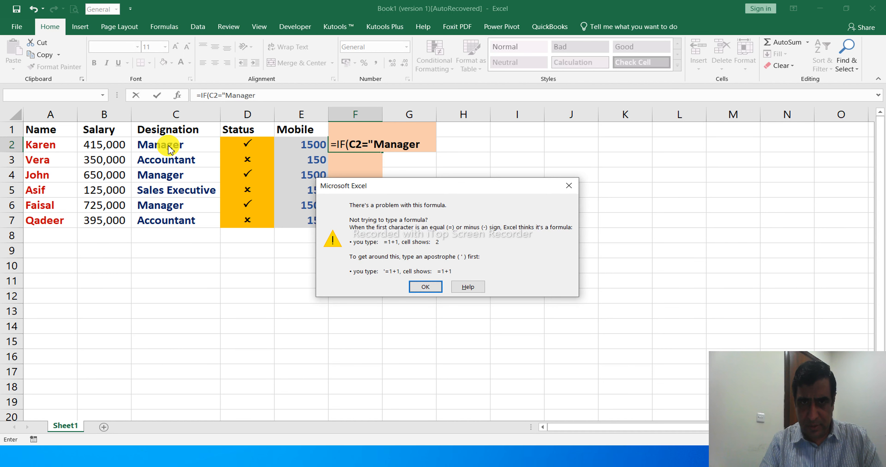
{"action": "key", "text": "Return"}
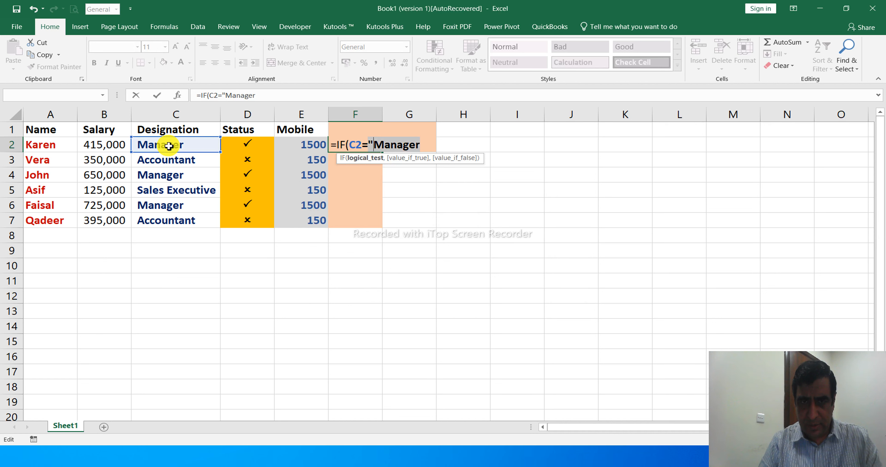
{"action": "key", "text": "BackSpace"}
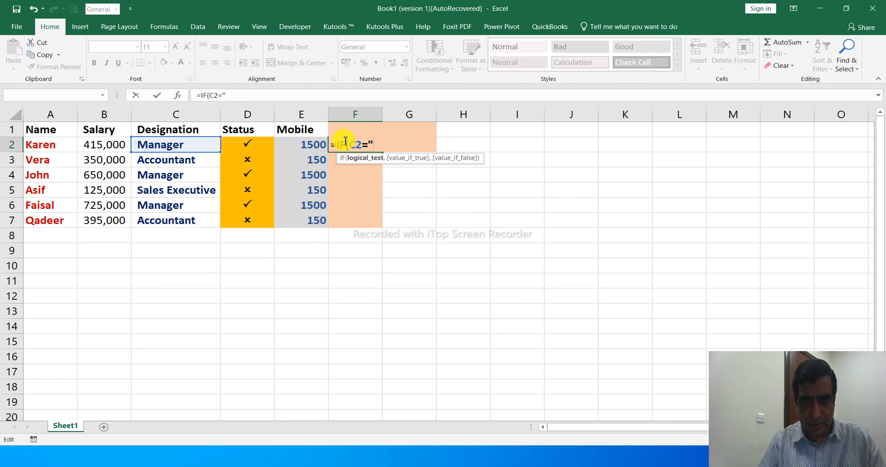
Complete the logical test in F2 with the text "Manager" and set the value if true to 1500
{"action": "type", "text": "M"}
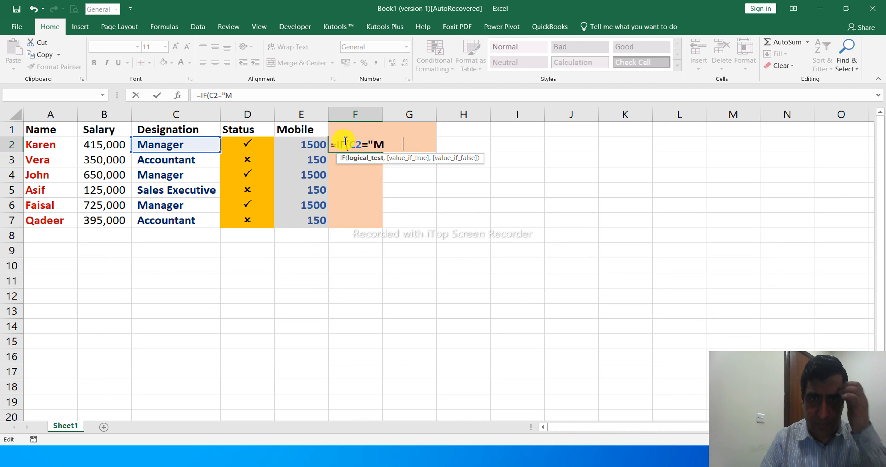
{"action": "type", "text": "anager"}
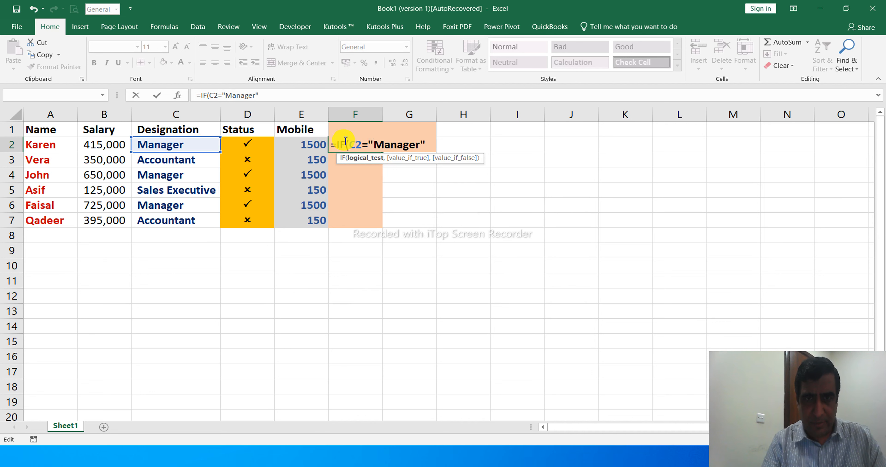
{"action": "type", "text": "\","}
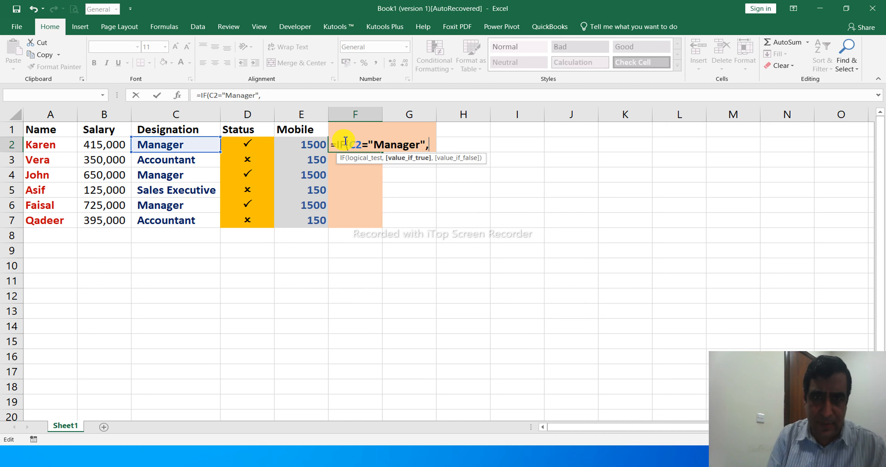
{"action": "type", "text": "150"}
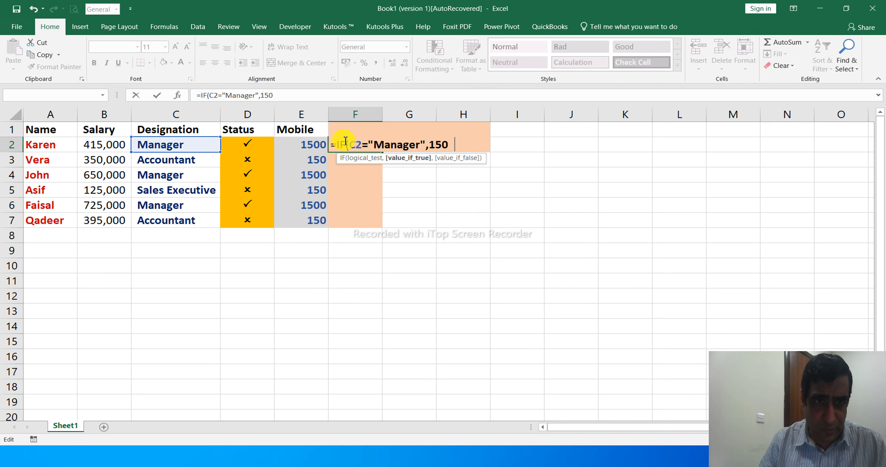
{"action": "type", "text": "0,"}
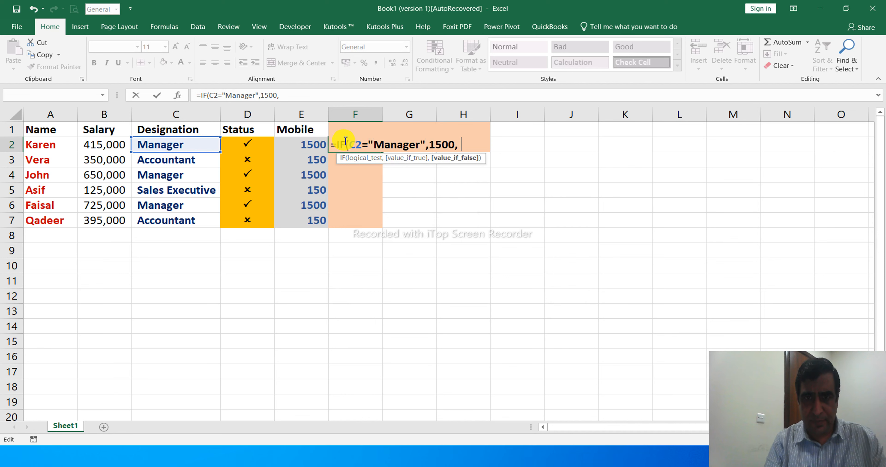
Nest a second IF in the F2 formula that returns 1000 when C2 equals "Accountant"
{"action": "type", "text": "if"}
{"action": "key", "text": "Tab"}
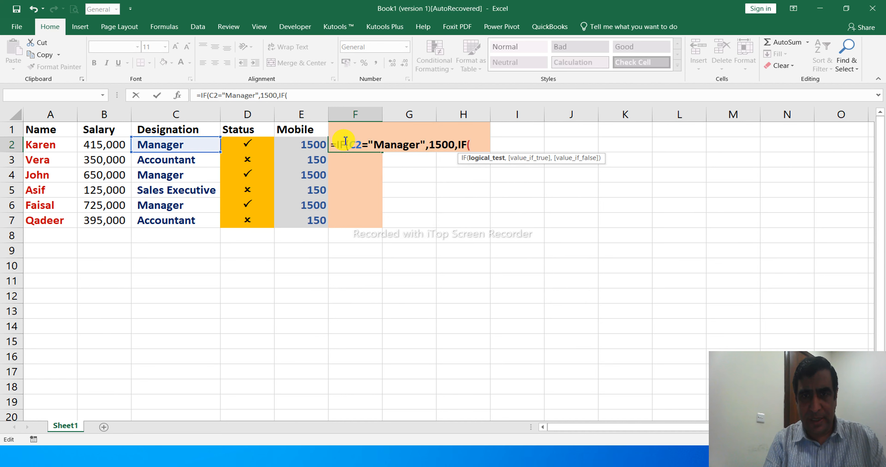
{"action": "left_click", "coordinate": [177, 147]}
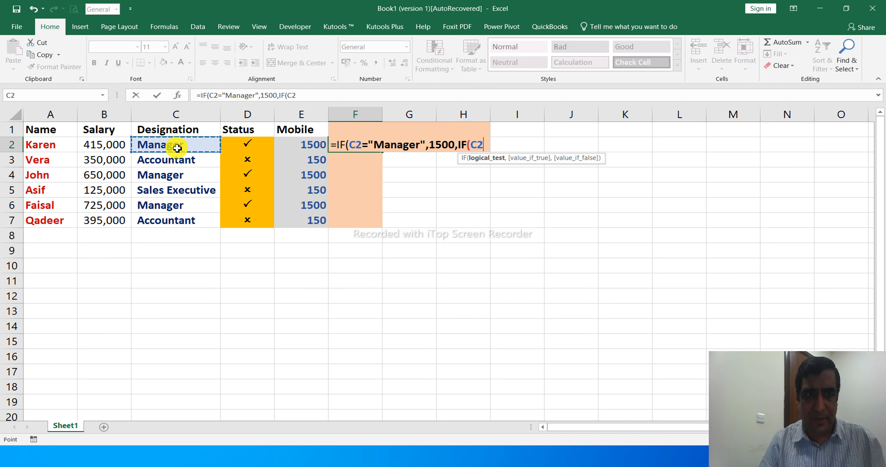
{"action": "type", "text": "="}
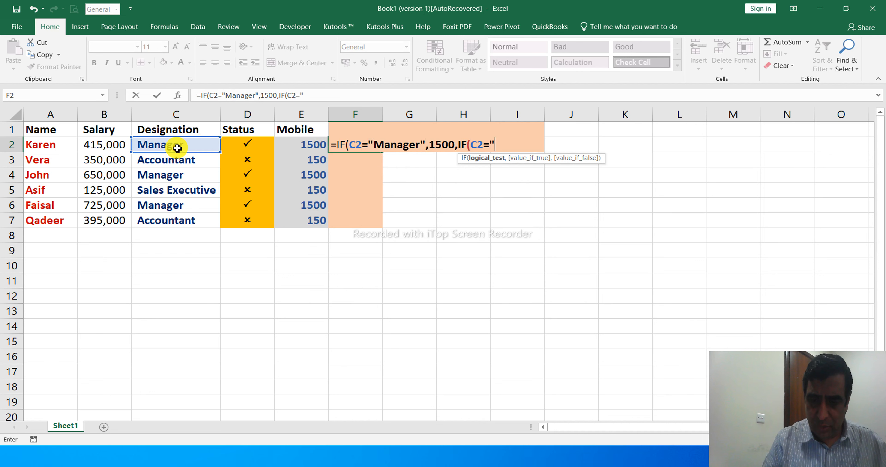
{"action": "type", "text": "\"Accountant"}
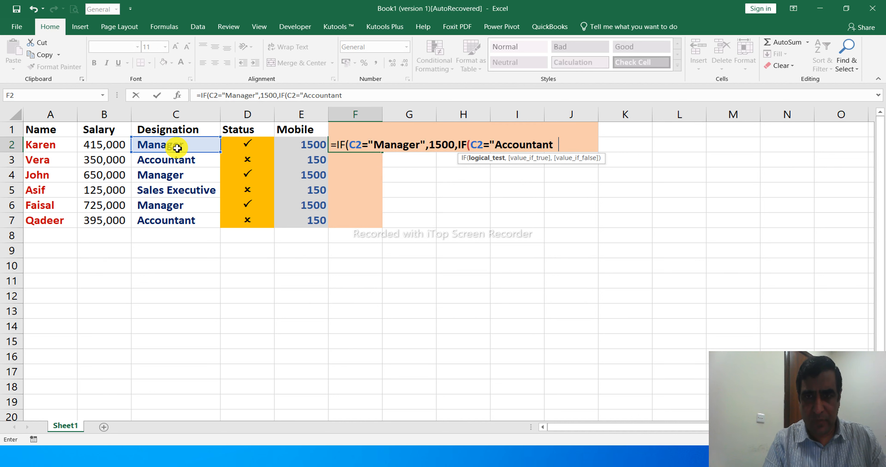
{"action": "type", "text": "\","}
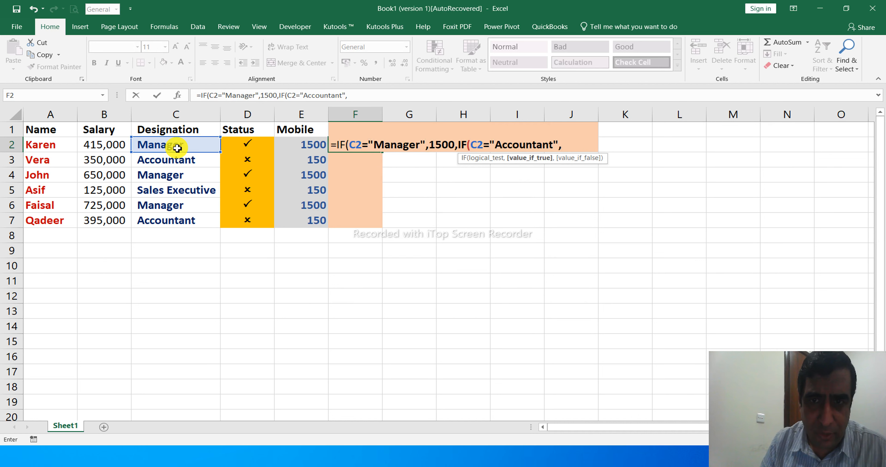
{"action": "type", "text": "1000"}
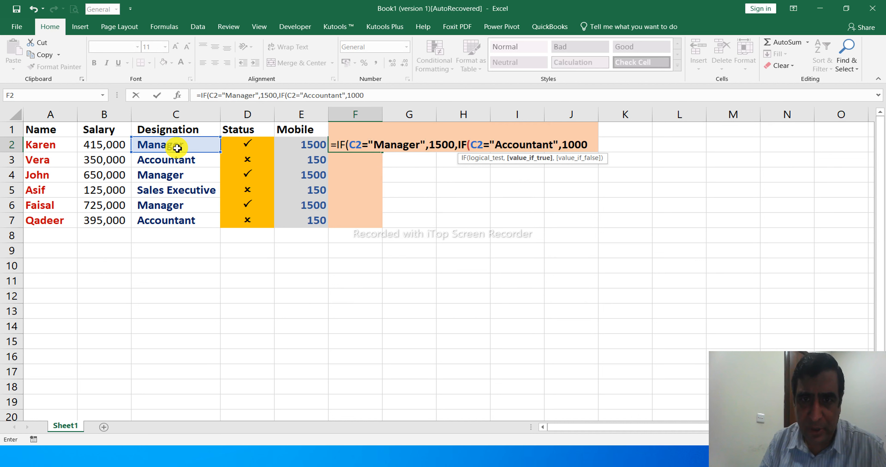
Nest a third IF in the F2 formula with a logical test comparing C2 for equality
{"action": "type", "text": ",IF("}
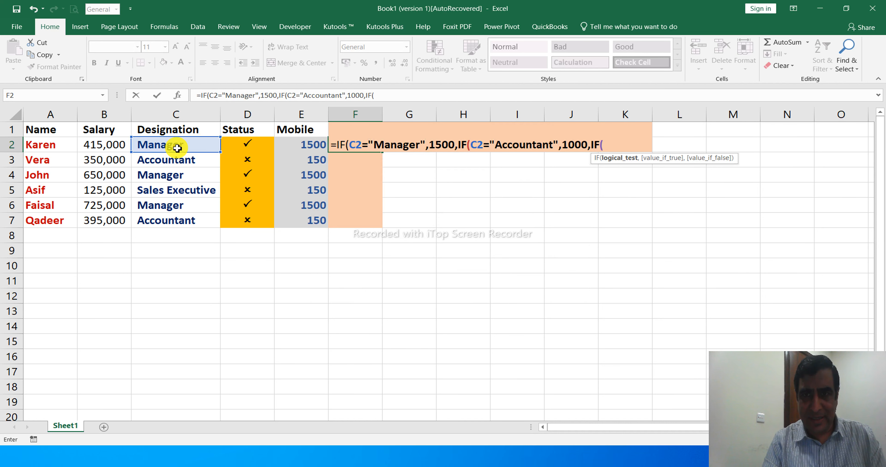
{"action": "key", "text": "Left"}
{"action": "key", "text": "Left"}
{"action": "key", "text": "Left"}
{"action": "key", "text": "Left"}
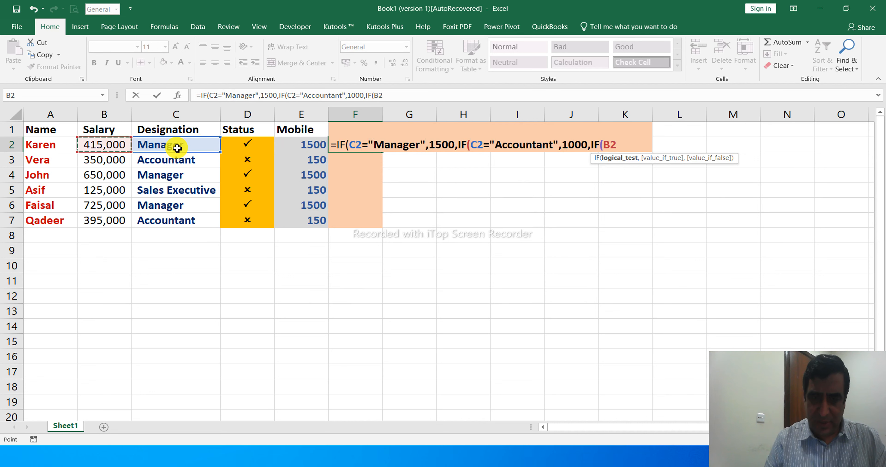
{"action": "key", "text": "Right"}
{"action": "type", "text": "="}
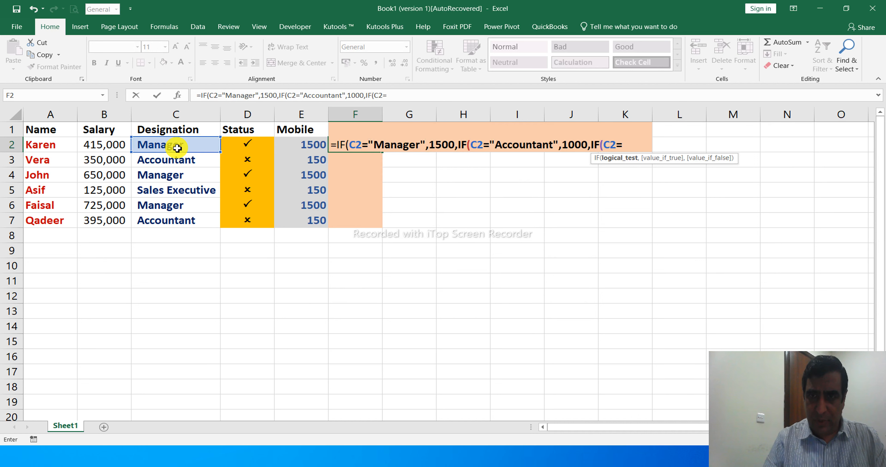
Complete the third IF's test in F2 with the text "Sales Executive" and set its value if true to 800
{"action": "type", "text": "\"Sales Exc"}
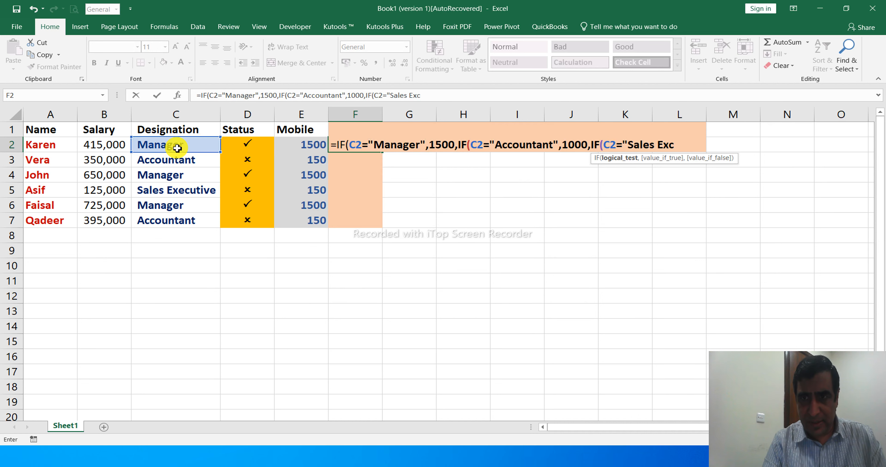
{"action": "key", "text": "BackSpace"}
{"action": "key", "text": "BackSpace"}
{"action": "type", "text": "ecuti"}
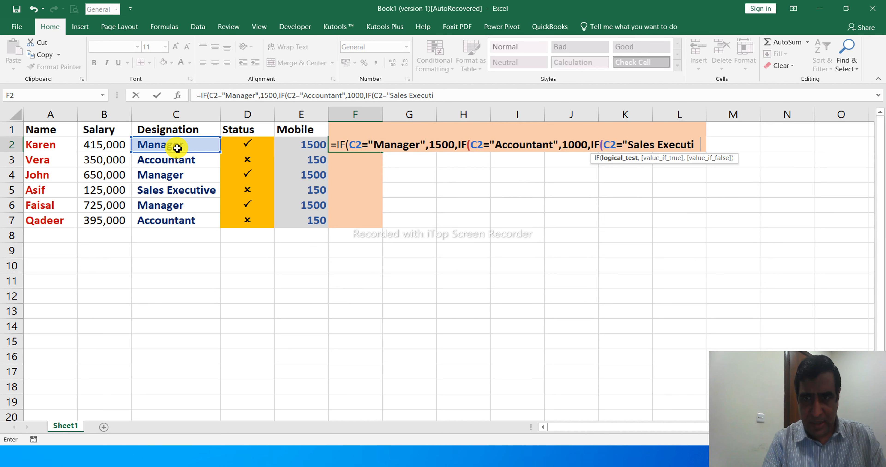
{"action": "type", "text": "ve\""}
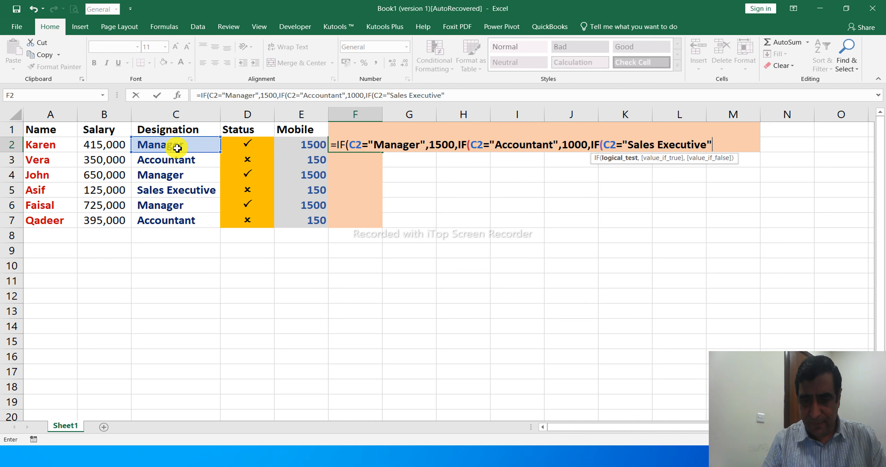
{"action": "type", "text": ",800"}
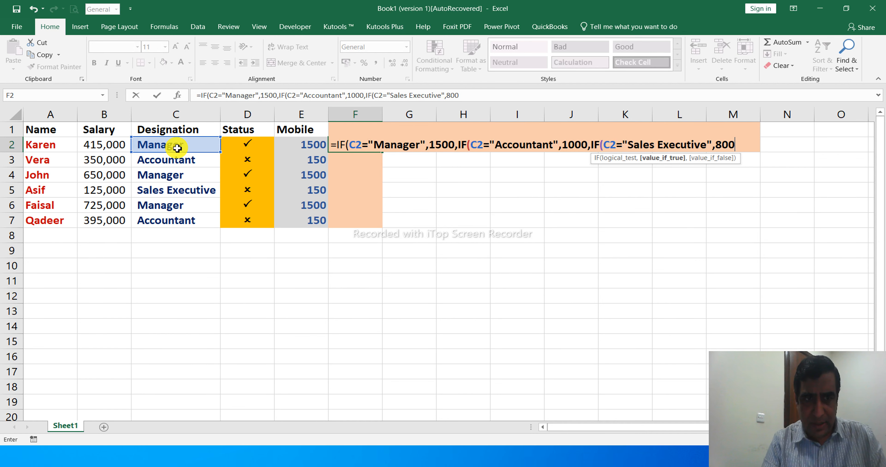
Set the final value if false in F2 to 150, close all three IF functions and enter the formula
{"action": "type", "text": ","}
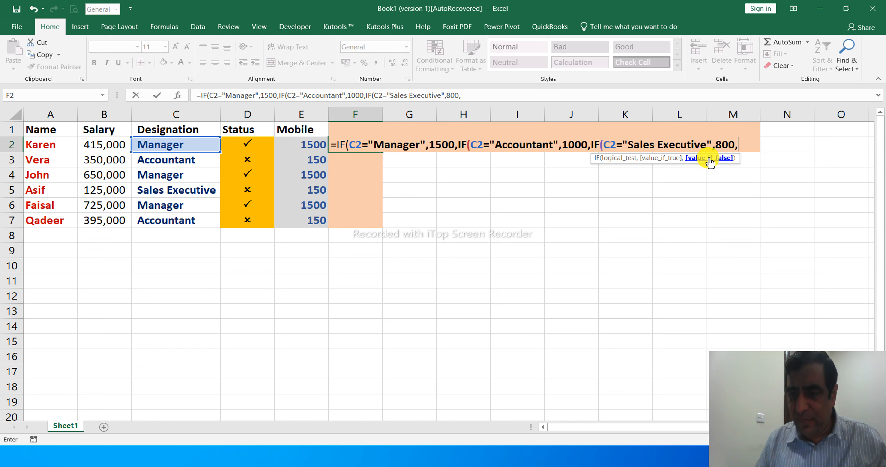
{"action": "type", "text": "150"}
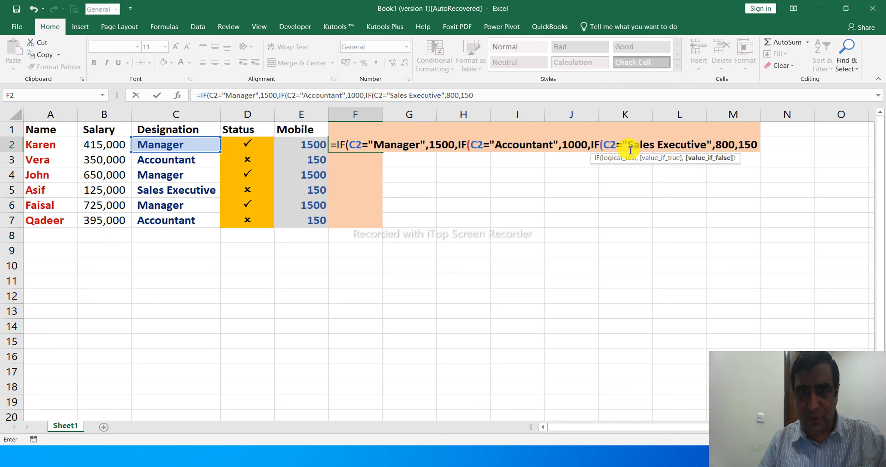
{"action": "type", "text": ")"}
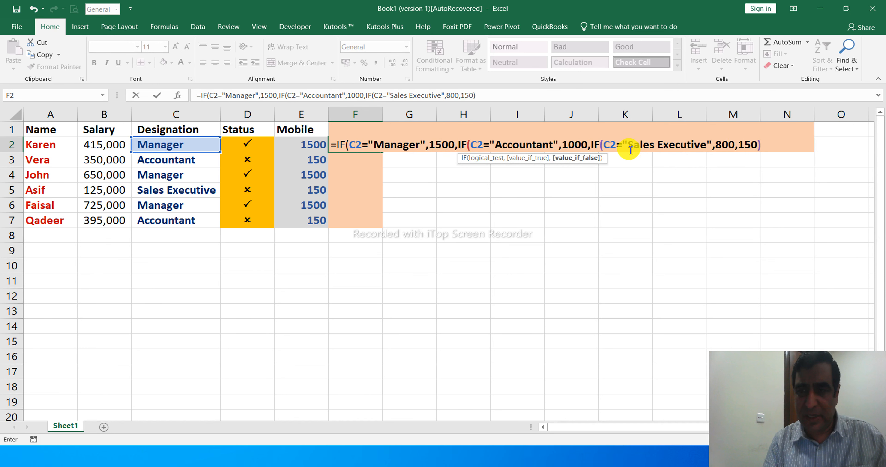
{"action": "type", "text": ")"}
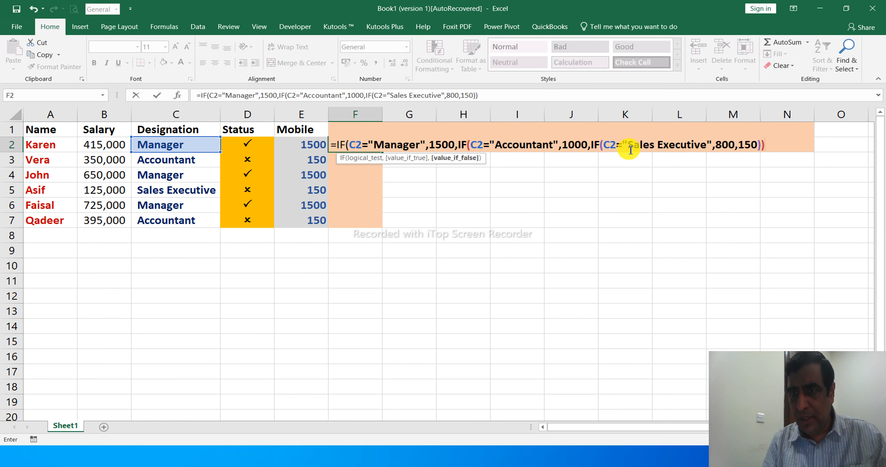
{"action": "type", "text": ")"}
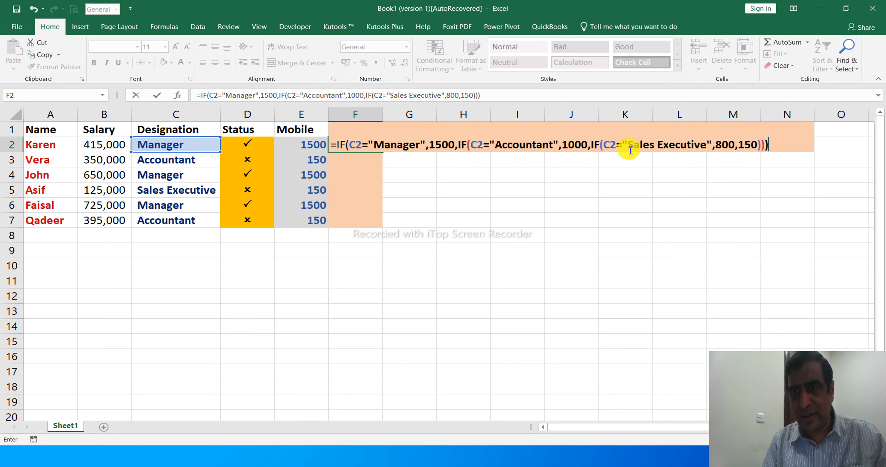
{"action": "key", "text": "ctrl+Return"}
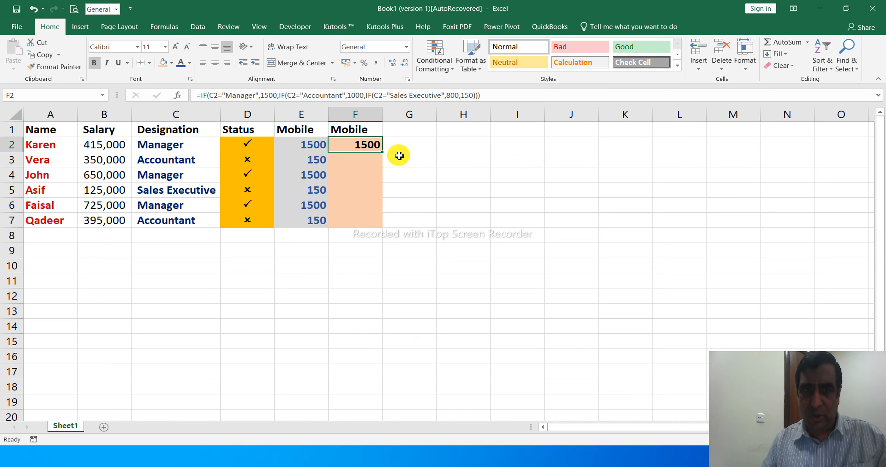
Fill the F2 formula down to F7 and apply the Comma [0] cell style to the range
{"action": "double_click", "coordinate": [382, 152]}
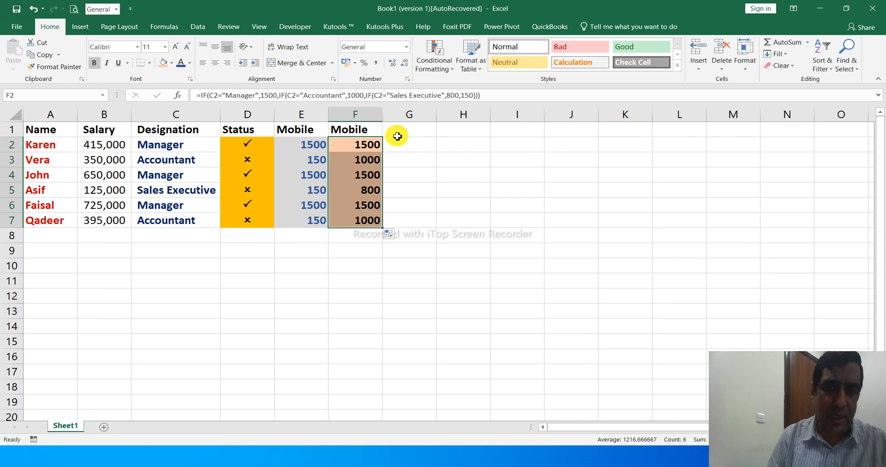
{"action": "left_click", "coordinate": [677, 64]}
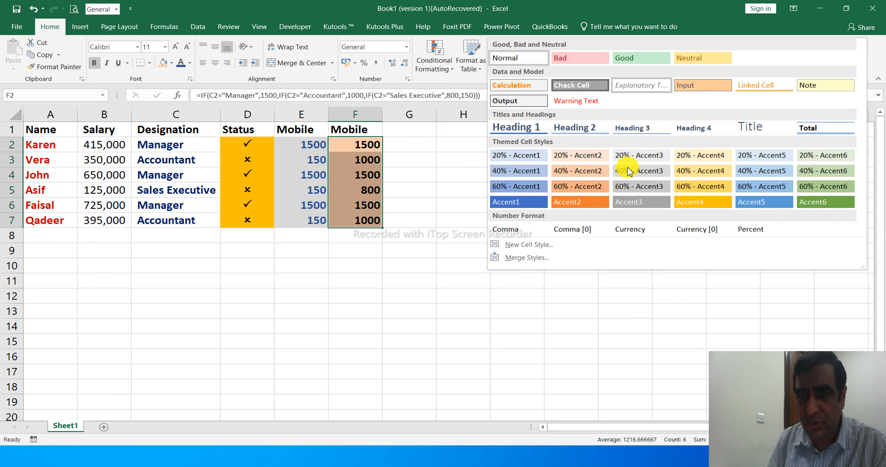
{"action": "left_click", "coordinate": [588, 229]}
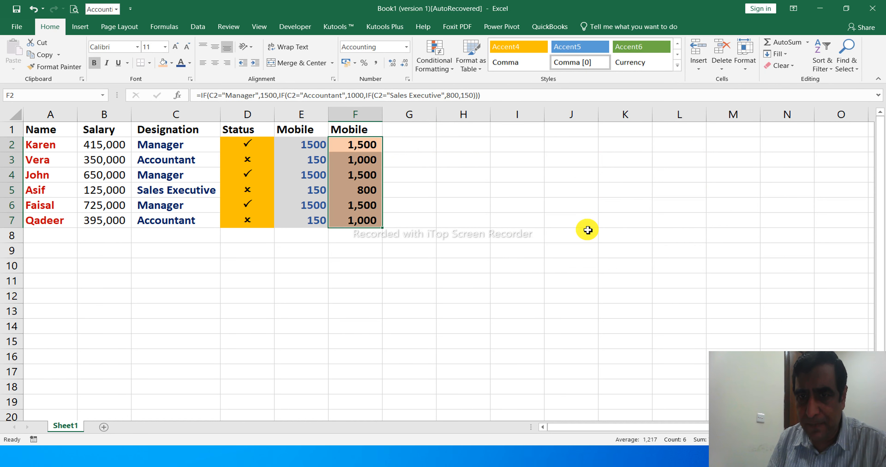
Change the designation in C4 to "Assistant"
{"action": "left_click", "coordinate": [368, 160]}
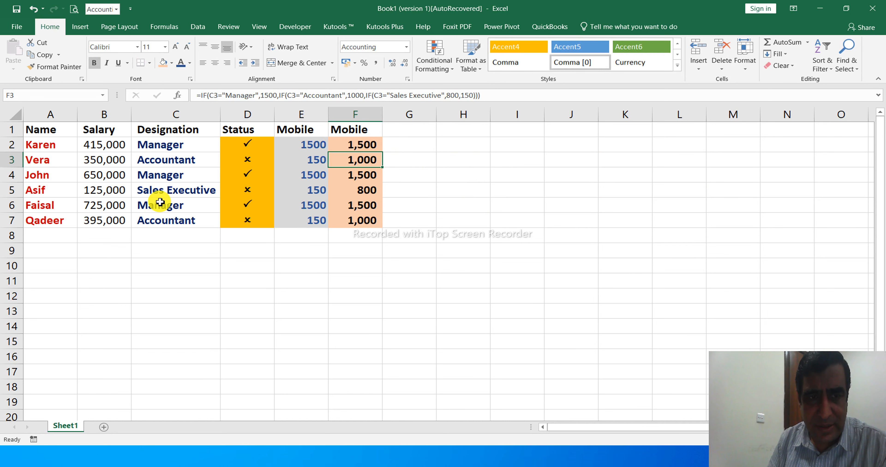
{"action": "left_click", "coordinate": [164, 174]}
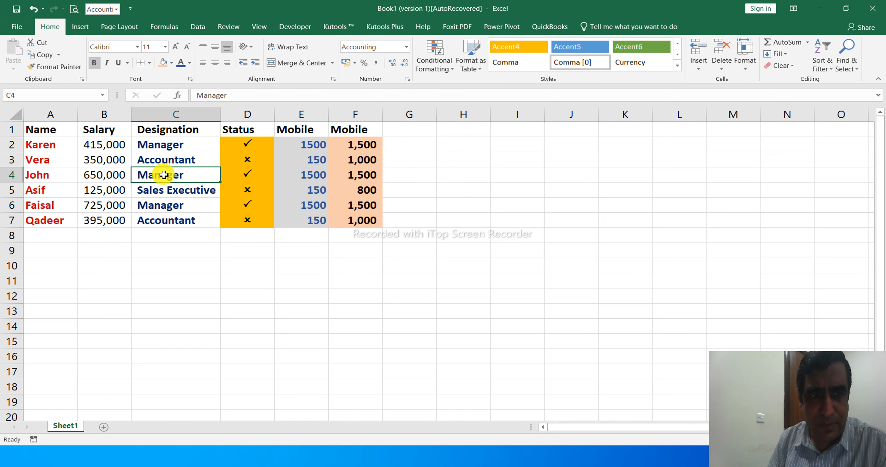
{"action": "type", "text": "Assistant"}
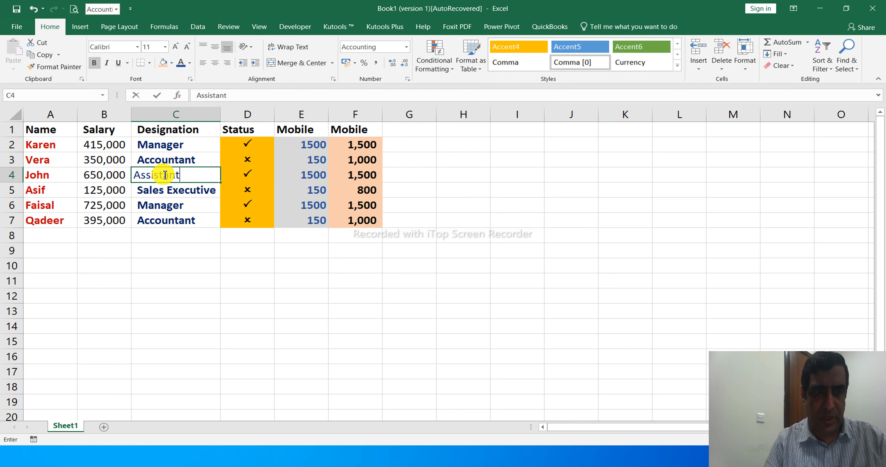
{"action": "key", "text": "Return"}
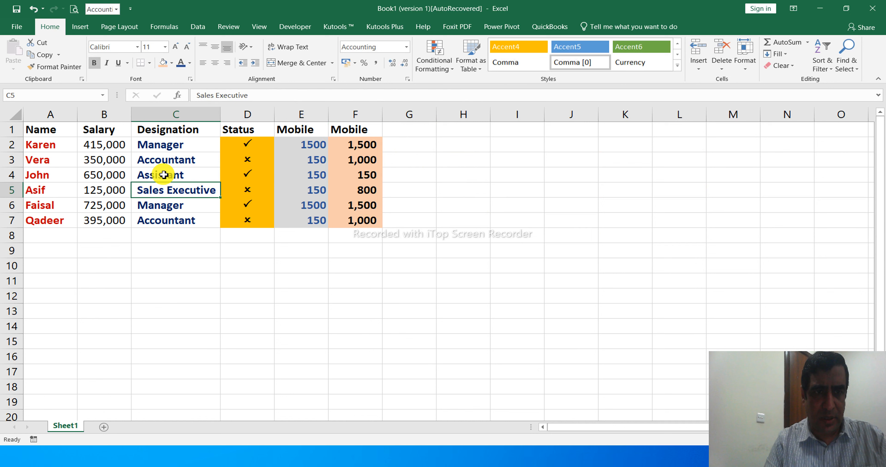
Check the nested IF formula in F4, and set the salary in B4 to 125,000
{"action": "left_click", "coordinate": [375, 174]}
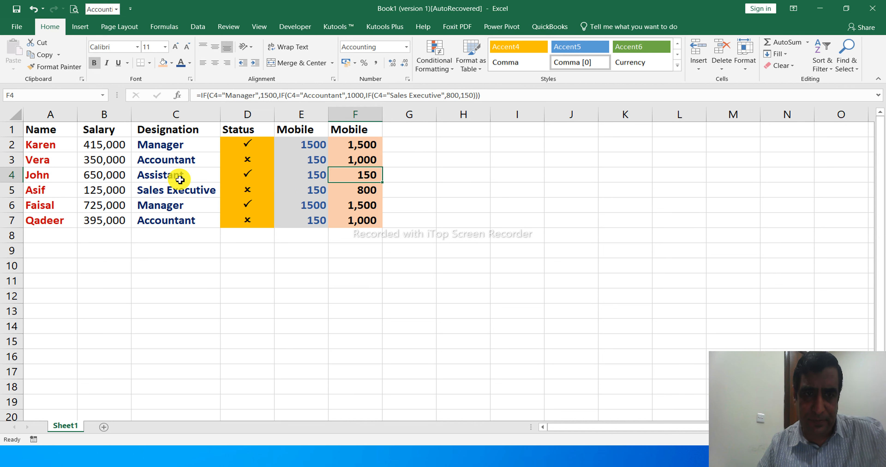
{"action": "left_click", "coordinate": [250, 173]}
{"action": "left_click", "coordinate": [98, 175]}
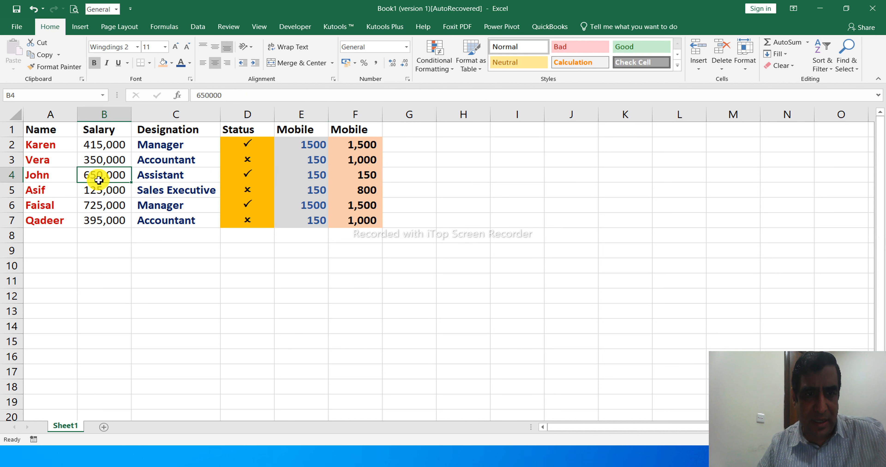
{"action": "type", "text": "125,000"}
{"action": "key", "text": "Return"}
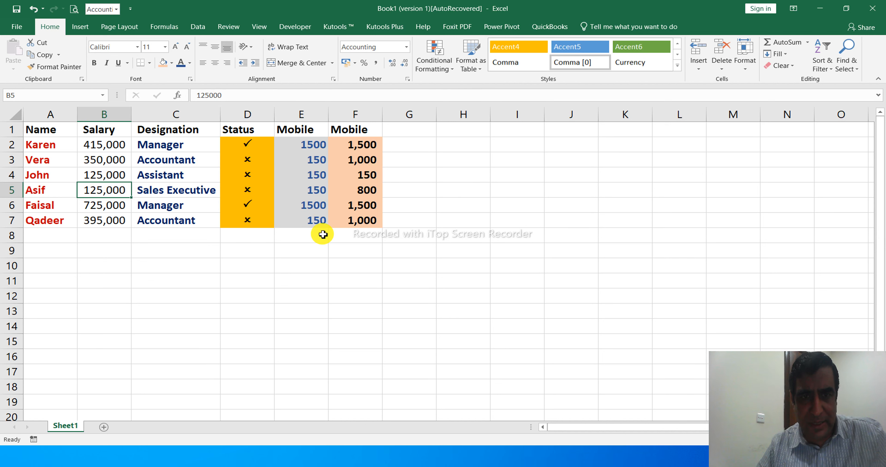
Inspect the single IF formula in E2 and leave it without editing
{"action": "left_click", "coordinate": [320, 148]}
{"action": "double_click", "coordinate": [321, 149]}
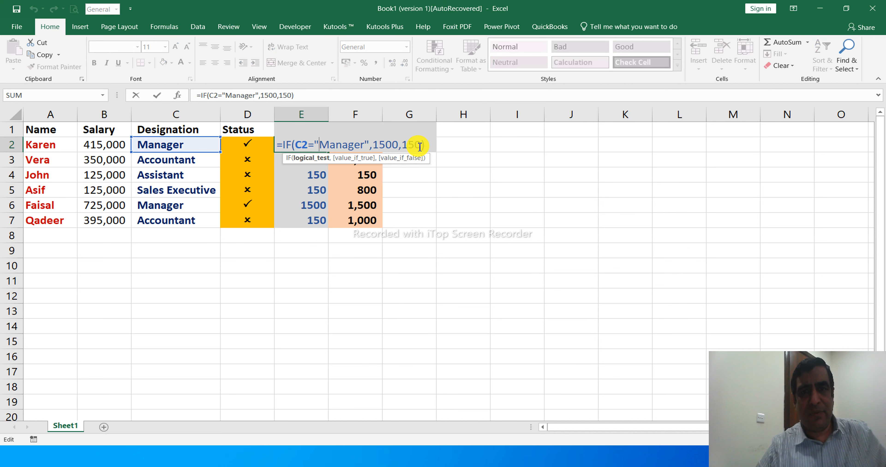
{"action": "key", "text": "Escape"}
{"action": "left_click", "coordinate": [363, 130]}
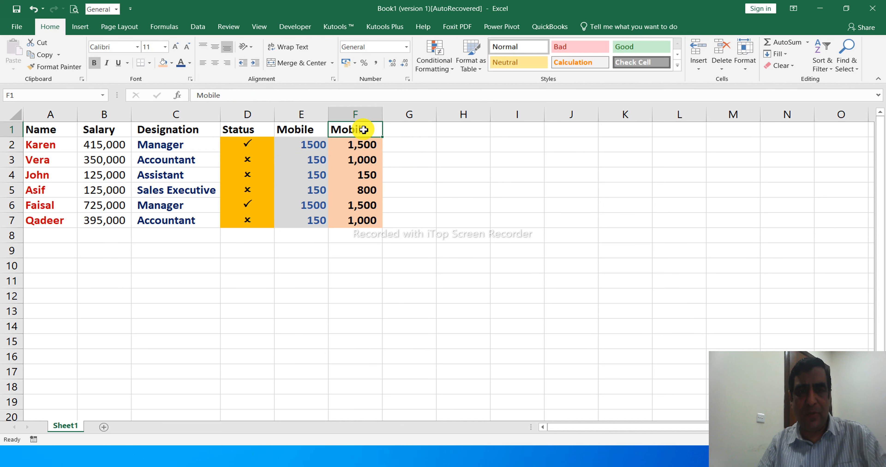
Label the two Mobile columns in row 8 with "Nested If" in F8 and "IF" in E8
{"action": "left_click", "coordinate": [363, 235]}
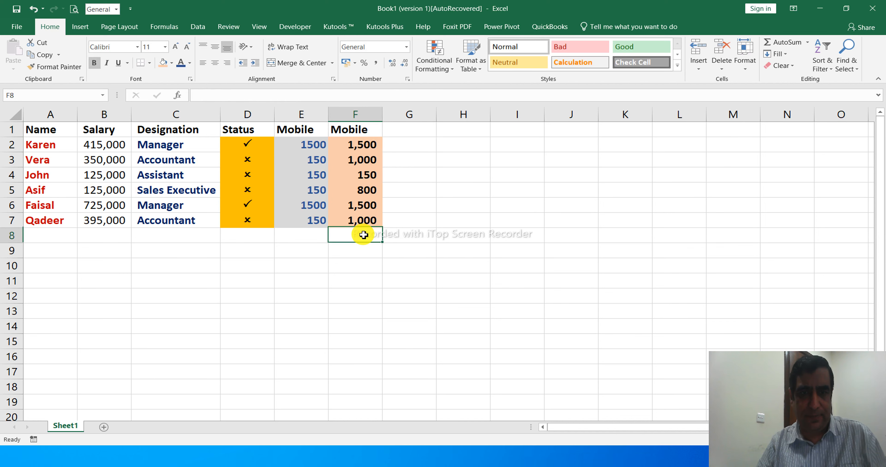
{"action": "type", "text": "Nested"}
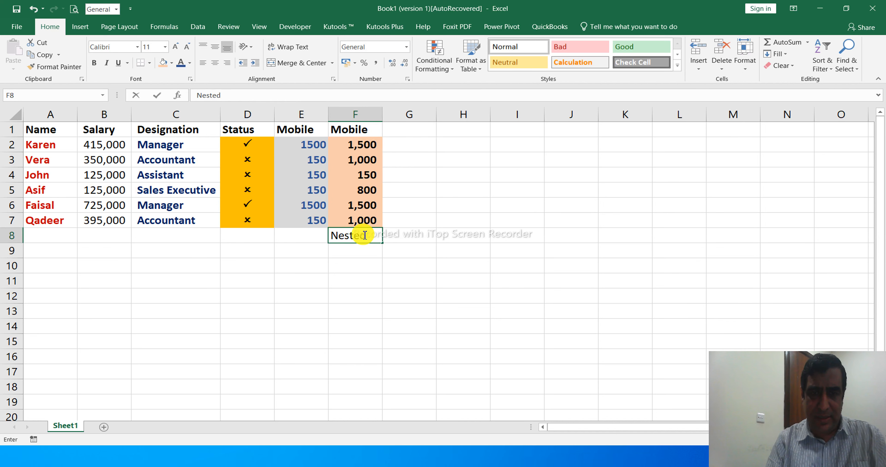
{"action": "type", "text": " If"}
{"action": "key", "text": "Return"}
{"action": "key", "text": "Up"}
{"action": "key", "text": "Left"}
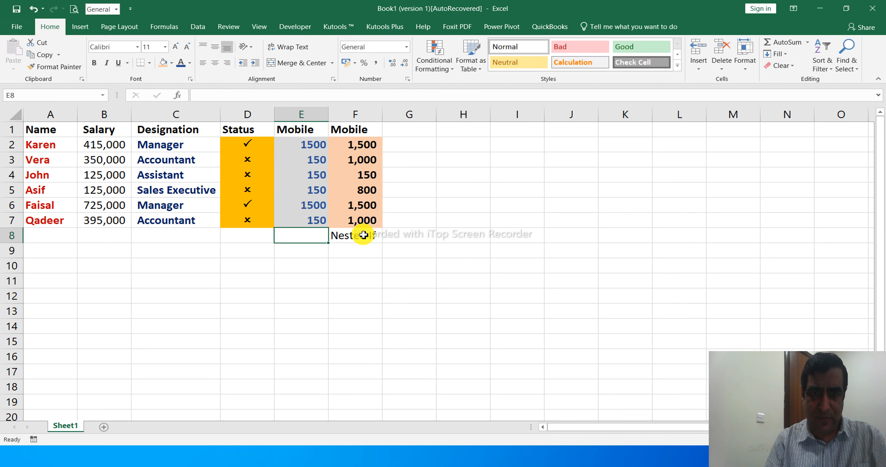
{"action": "type", "text": "IF"}
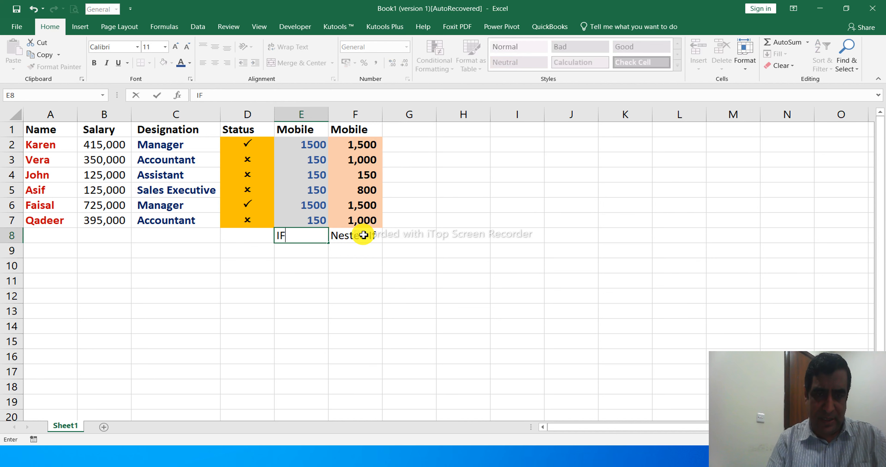
Make the labels in E8:F8 bold and centered with the standard dark red font color
{"action": "left_click", "coordinate": [364, 235], "text": "shift"}
{"action": "key", "text": "ctrl+b"}
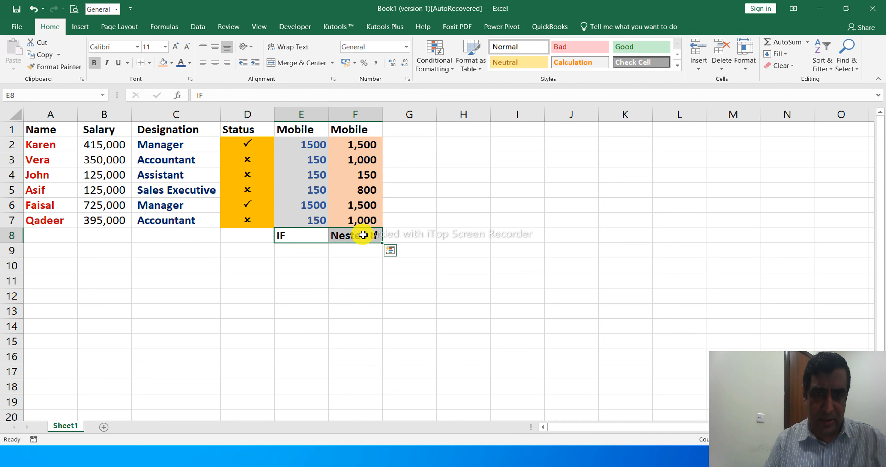
{"action": "left_click", "coordinate": [212, 63]}
{"action": "left_click", "coordinate": [190, 63]}
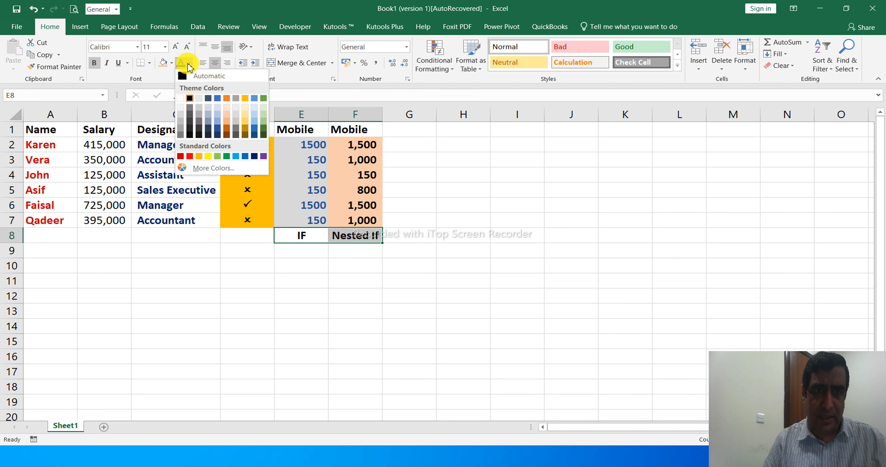
{"action": "left_click", "coordinate": [179, 156]}
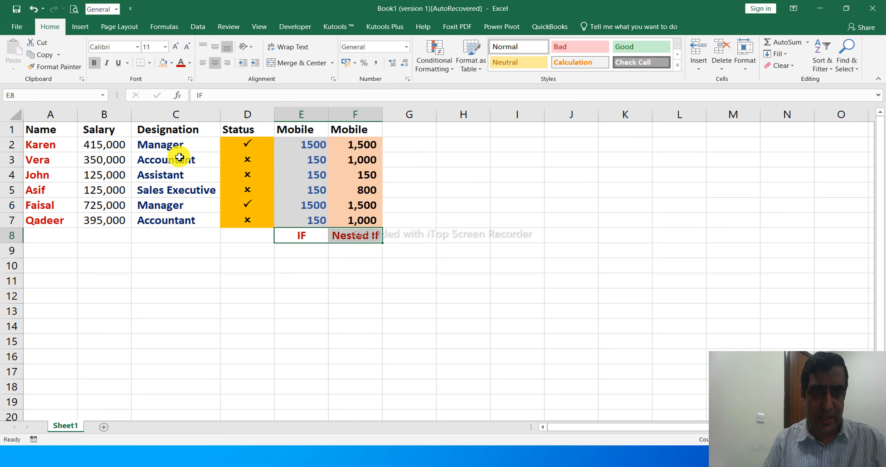
Give the labels in E8:F8 a standard dark blue fill, white font color and middle vertical alignment
{"action": "left_click", "coordinate": [171, 63]}
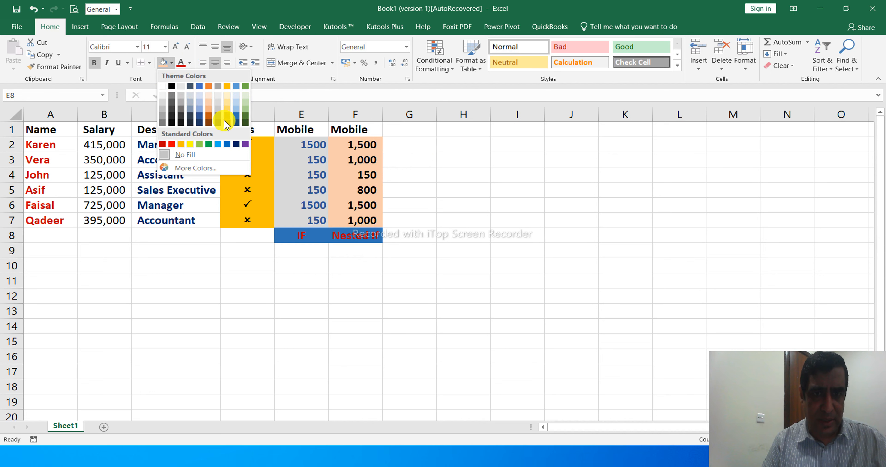
{"action": "left_click", "coordinate": [236, 144]}
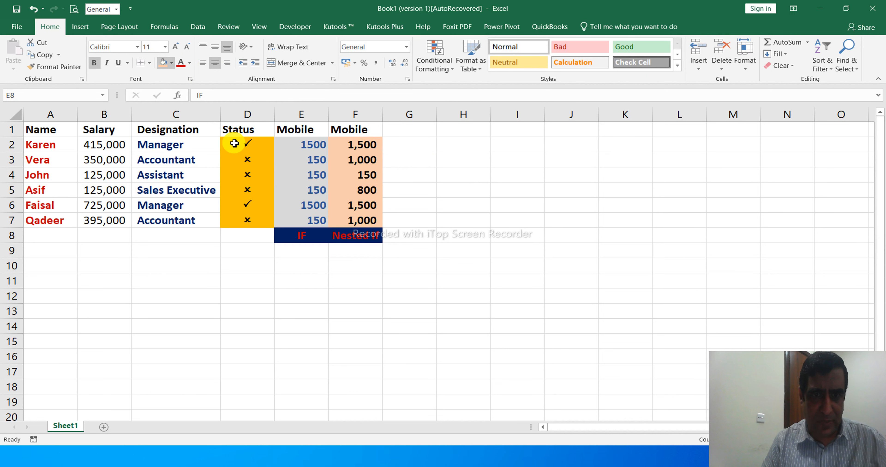
{"action": "left_click", "coordinate": [190, 63]}
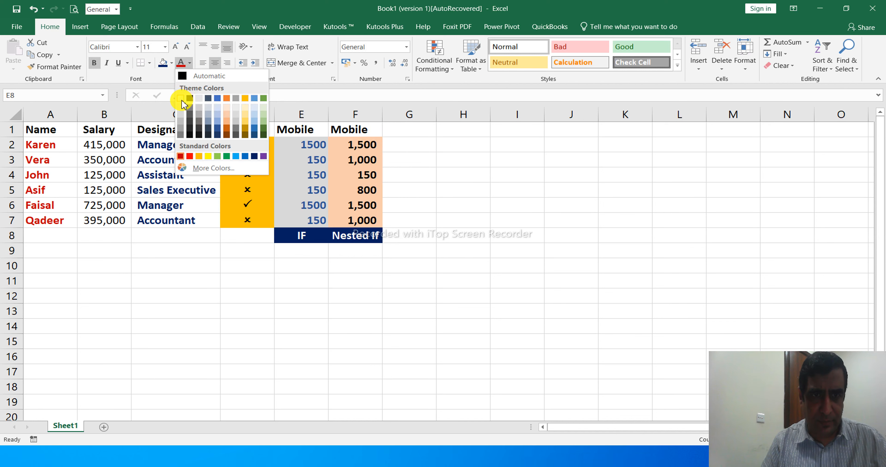
{"action": "left_click", "coordinate": [183, 101]}
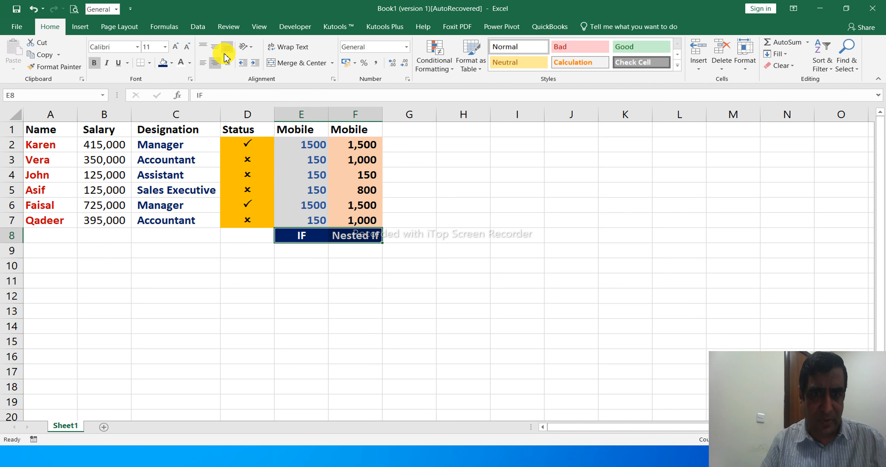
{"action": "left_click", "coordinate": [216, 47]}
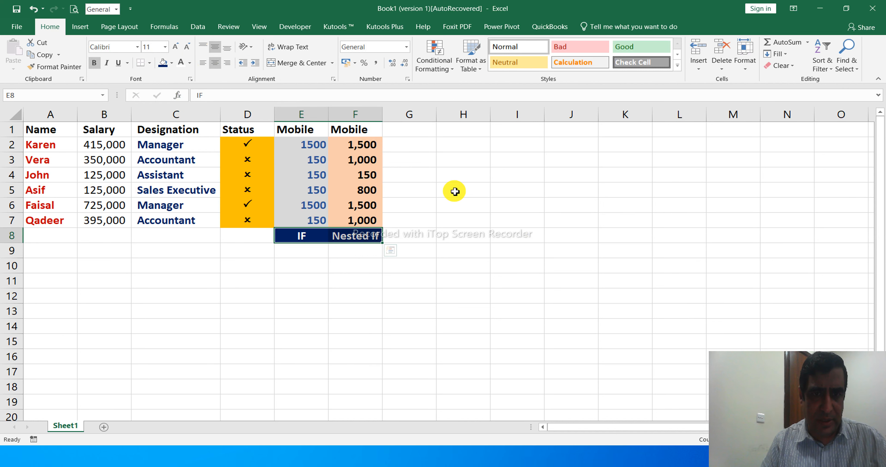
Narrow the empty column G to a thin gap beside the table
{"action": "left_click", "coordinate": [412, 136]}
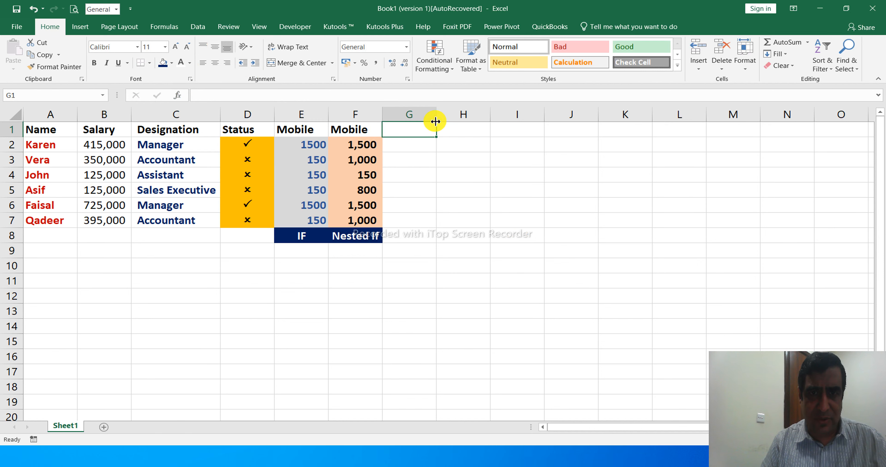
{"action": "left_click_drag", "start_coordinate": [435, 118], "coordinate": [393, 119]}
{"action": "left_click", "coordinate": [427, 133]}
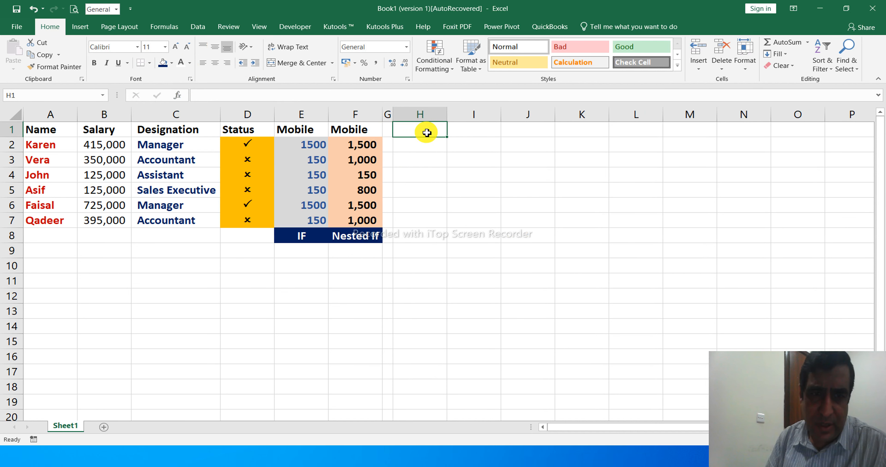
Copy the full text of the nested IF formula in F2 and leave the cell unedited
{"action": "left_click", "coordinate": [361, 149]}
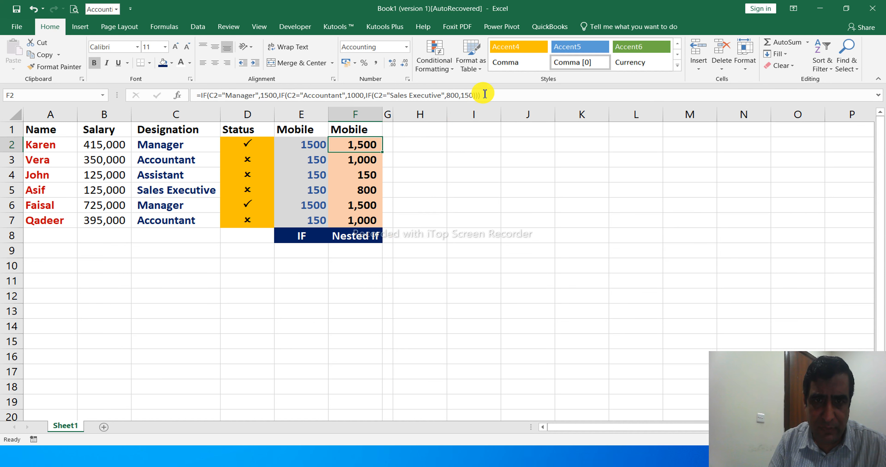
{"action": "left_click_drag", "start_coordinate": [481, 96], "coordinate": [183, 84]}
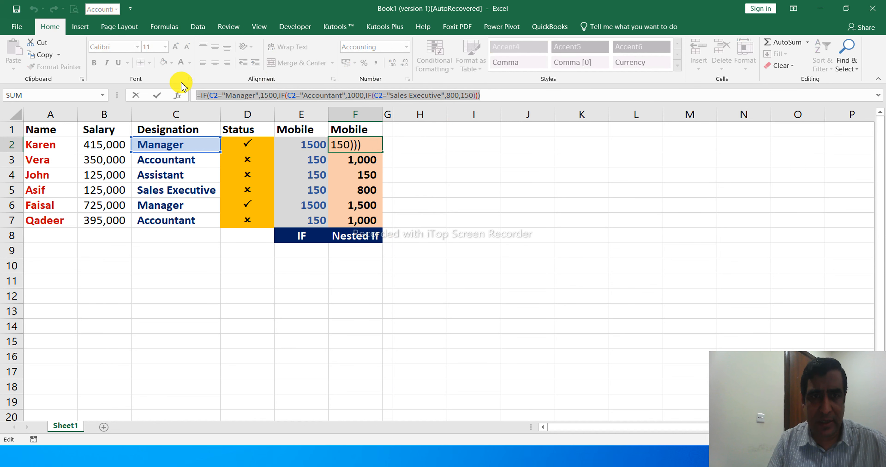
{"action": "key", "text": "Escape"}
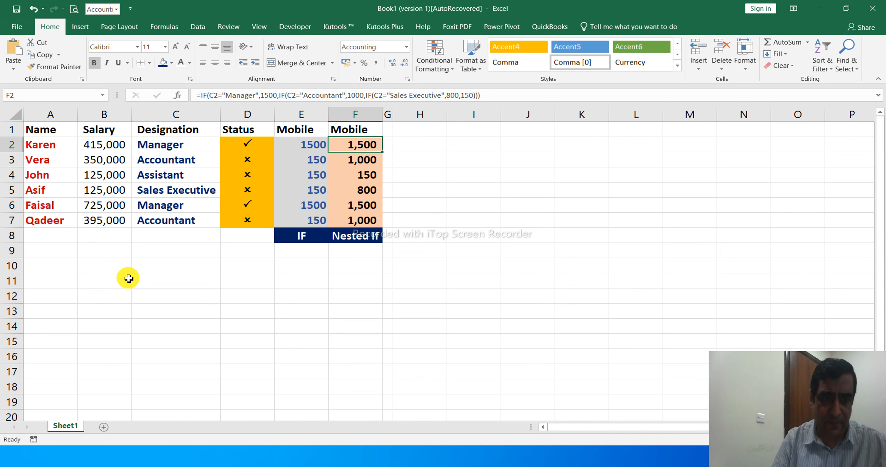
Enter the label "Nested if" in A11 below the table
{"action": "left_click", "coordinate": [64, 286]}
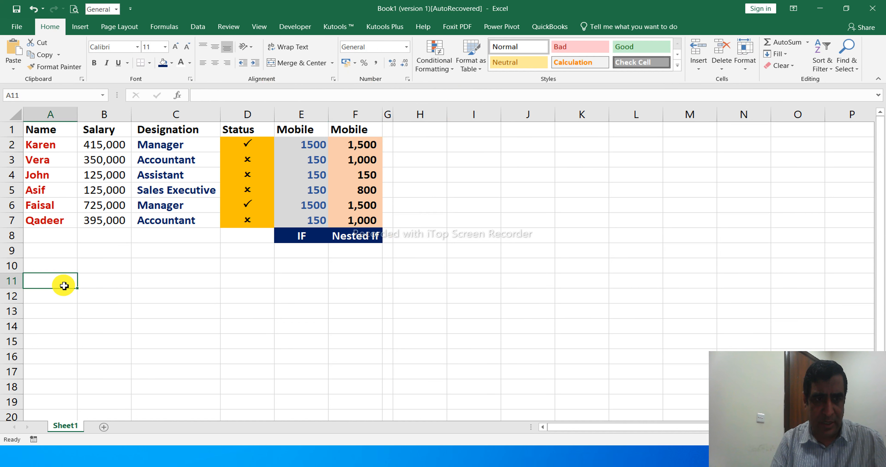
{"action": "type", "text": "Nested if"}
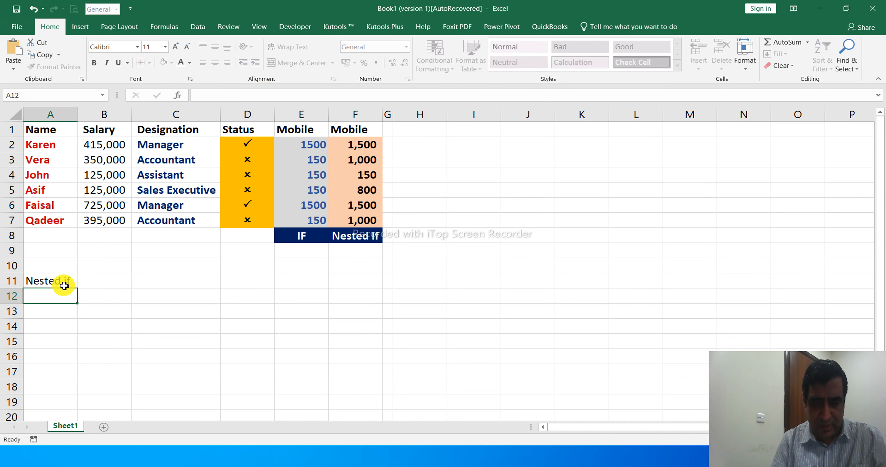
{"action": "key", "text": "Tab"}
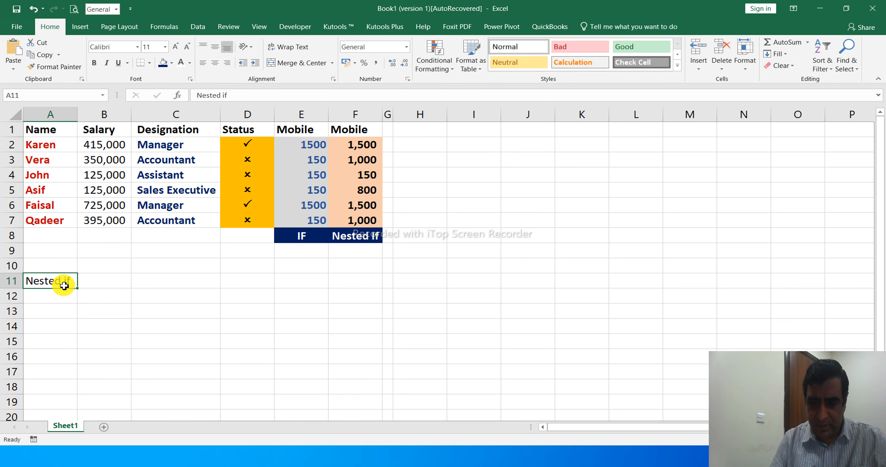
{"action": "type", "text": "=>"}
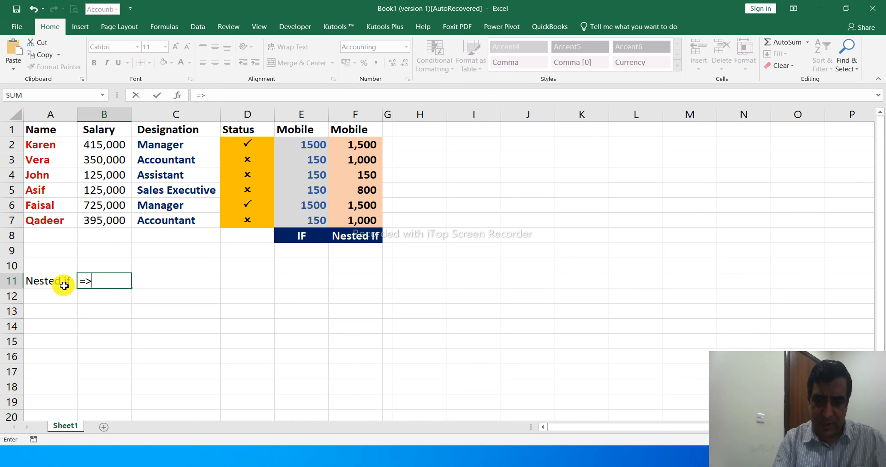
{"action": "key", "text": "Return"}
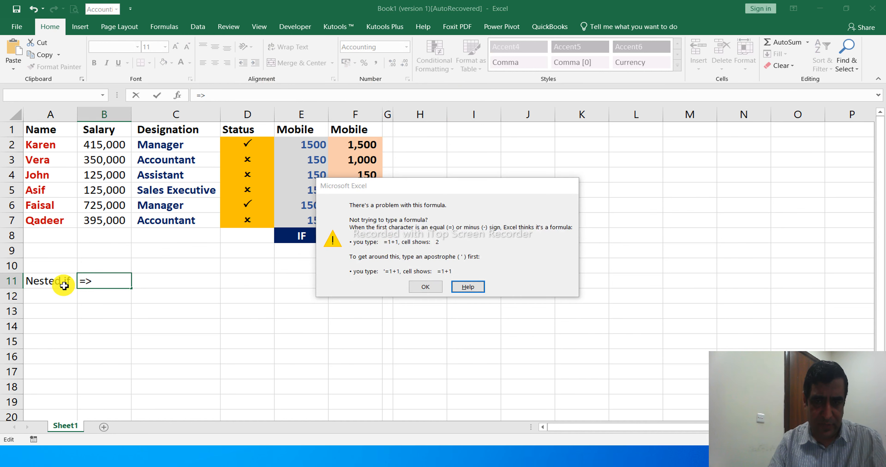
{"action": "key", "text": "Escape"}
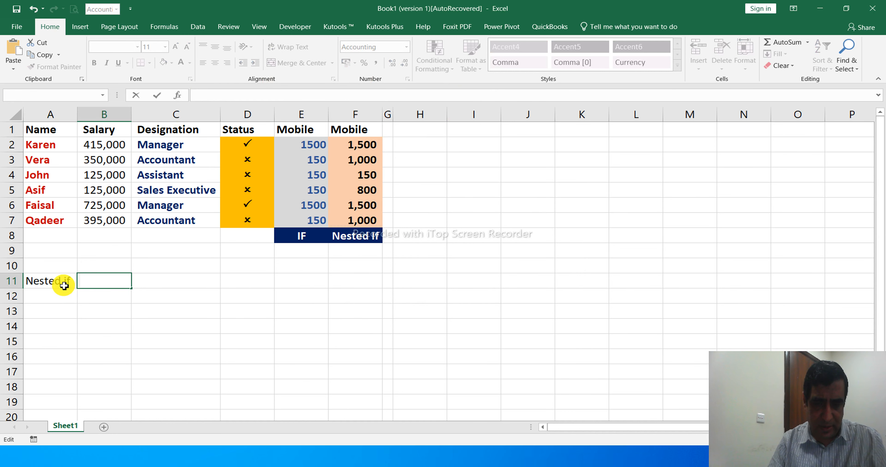
{"action": "key", "text": "F1"}
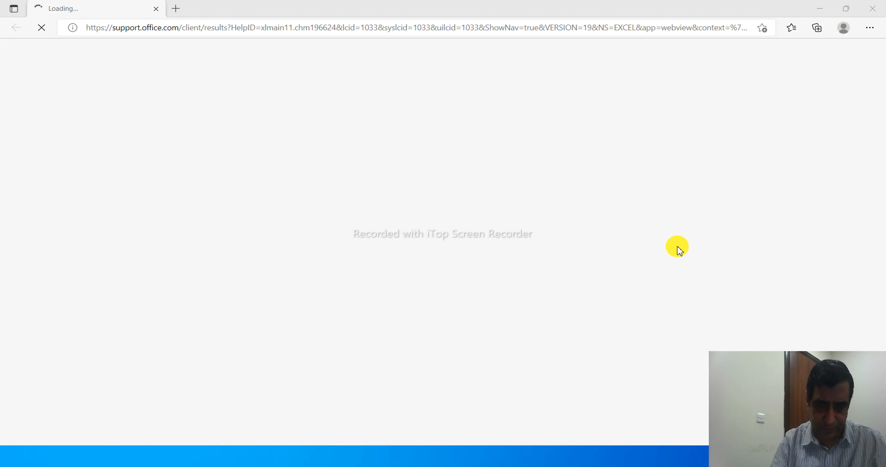
{"action": "left_click", "coordinate": [819, 8]}
{"action": "key", "text": "alt+Tab"}
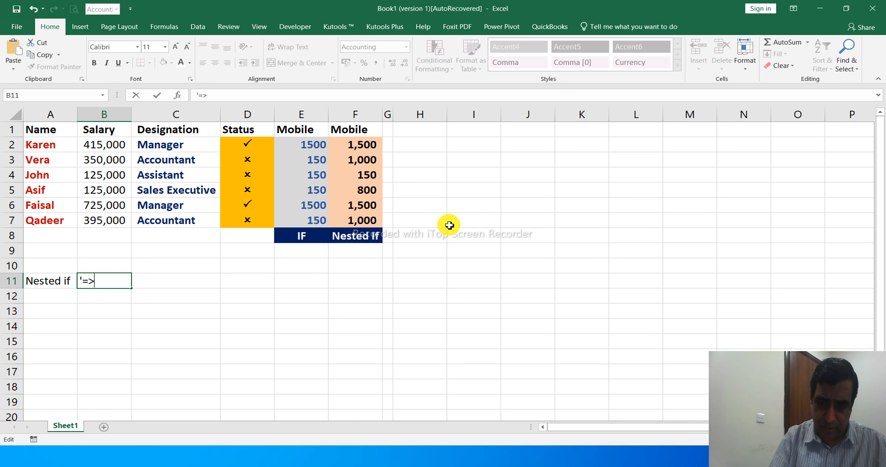
Enter the arrow => as text in B11 with a leading apostrophe, and move on to C11
{"action": "key", "text": "Return"}
{"action": "key", "text": "Up"}
{"action": "key", "text": "Right"}
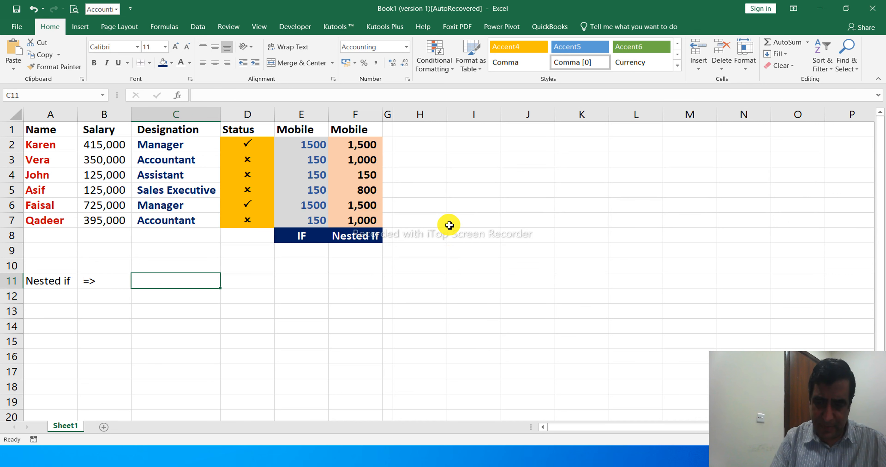
Enter =IF(C2="Manager",1500,IF(C2="Accountant",1000,IF(C2="Sales Executive",800,150))) as plain text in C11 and make it bold with black font color
{"action": "type", "text": "=IF(C2=\"Manager\",1500,IF(C2=\"Accountant\",1000,IF(C2=\"Sales Executive\",800,150)))"}
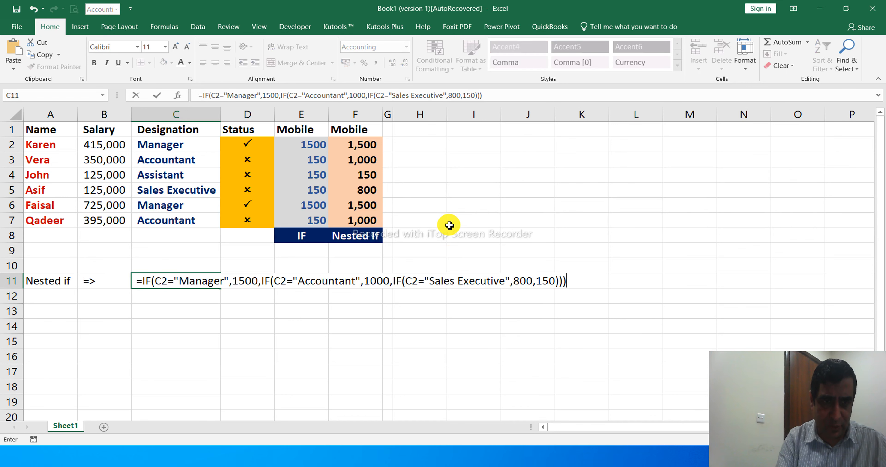
{"action": "key", "text": "Return"}
{"action": "key", "text": "Up"}
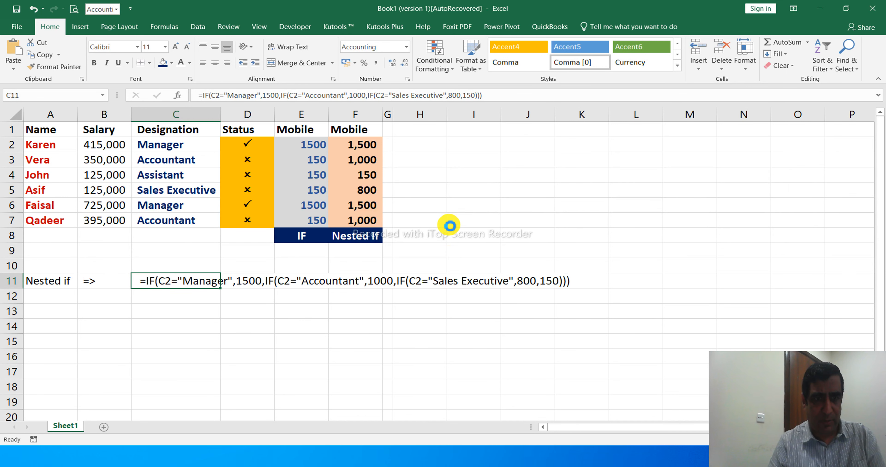
{"action": "key", "text": "ctrl+b"}
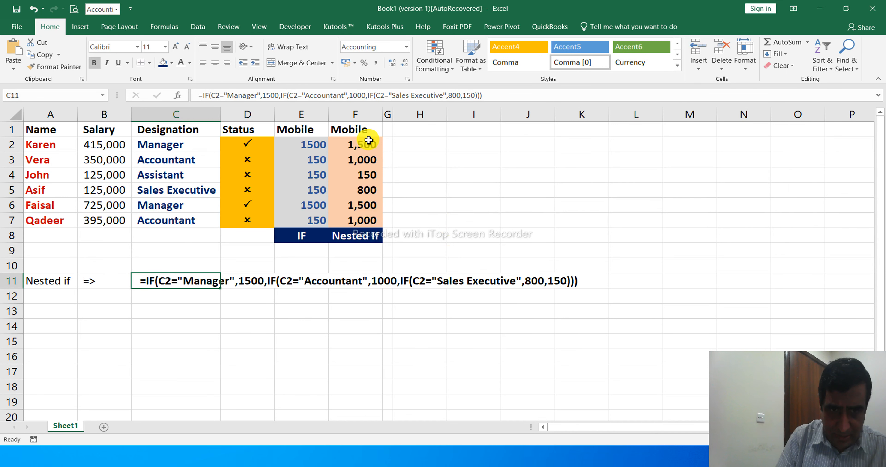
{"action": "left_click", "coordinate": [190, 63]}
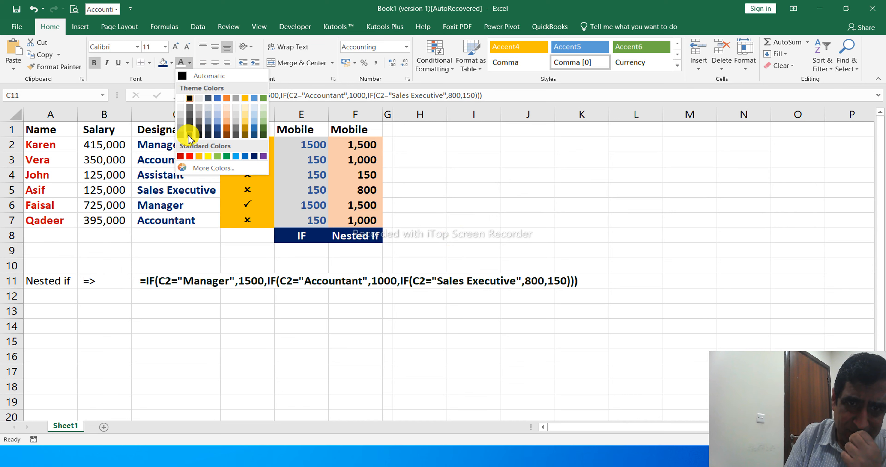
{"action": "left_click", "coordinate": [189, 98]}
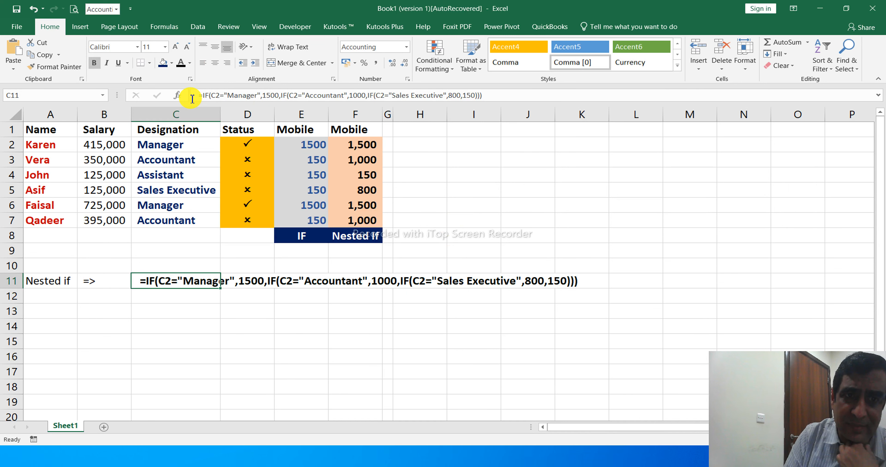
Merge and center the formula text across C11:K11
{"action": "key", "text": "shift+Right"}
{"action": "key", "text": "shift+Right"}
{"action": "key", "text": "shift+Right"}
{"action": "key", "text": "shift+Right"}
{"action": "key", "text": "shift+Right"}
{"action": "key", "text": "shift+Right"}
{"action": "key", "text": "shift+Right"}
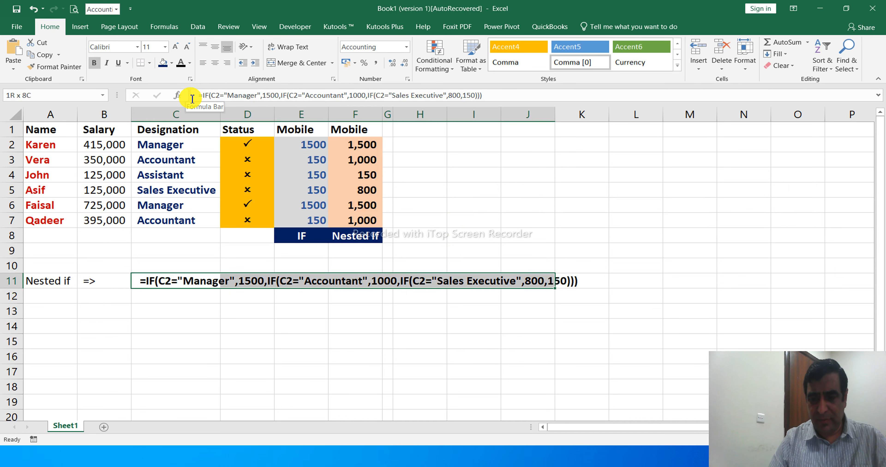
{"action": "key", "text": "shift+Right"}
{"action": "key", "text": "shift+Right"}
{"action": "key", "text": "shift+Left"}
{"action": "key", "text": "alt"}
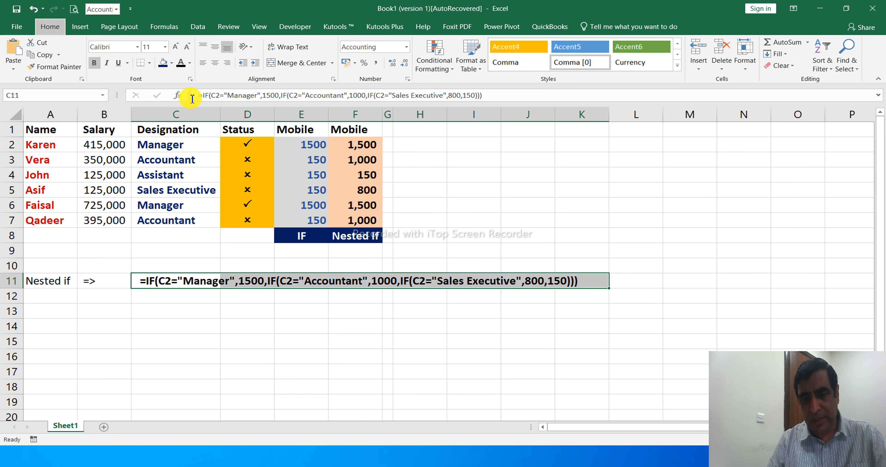
{"action": "key", "text": "h"}
{"action": "key", "text": "m"}
{"action": "key", "text": "c"}
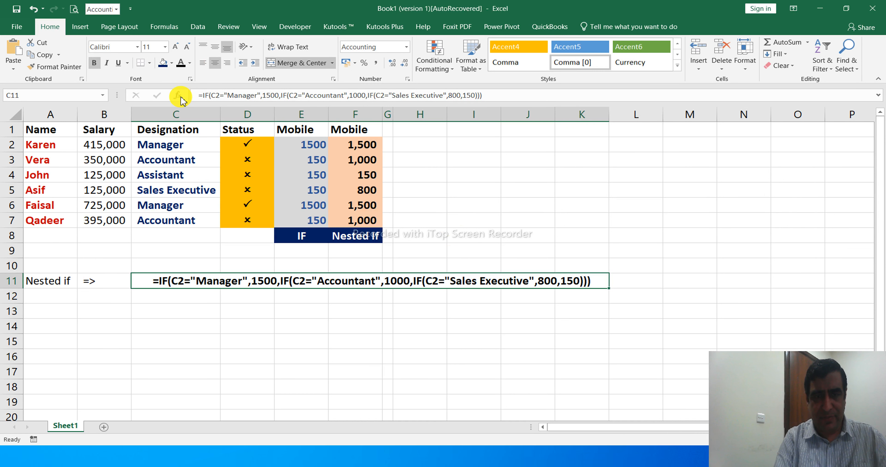
Fill the merged formula cell in row 11 with the standard orange color
{"action": "key", "text": "alt"}
{"action": "key", "text": "h"}
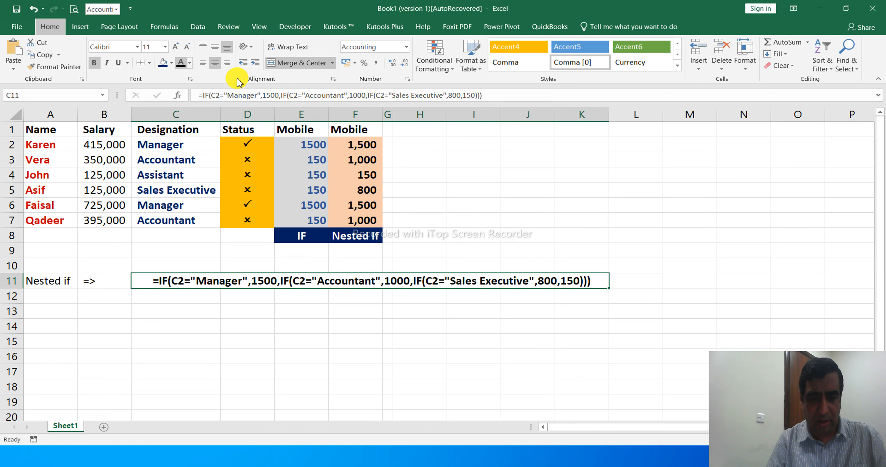
{"action": "key", "text": "h"}
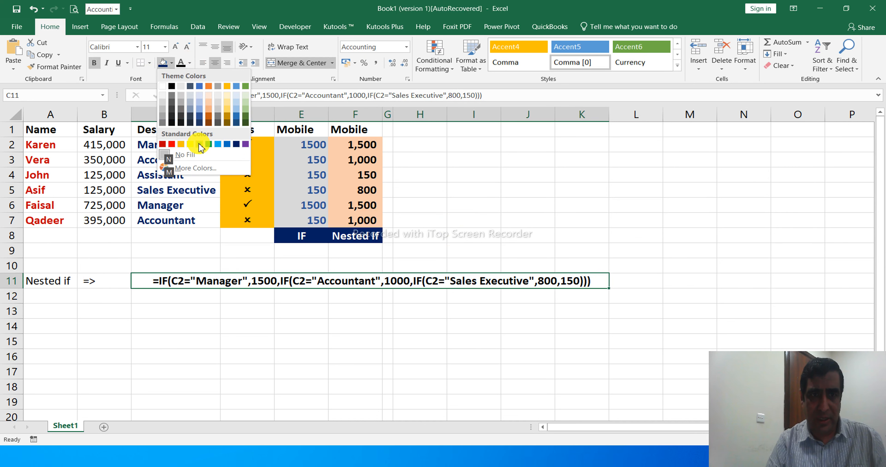
{"action": "left_click", "coordinate": [182, 145]}
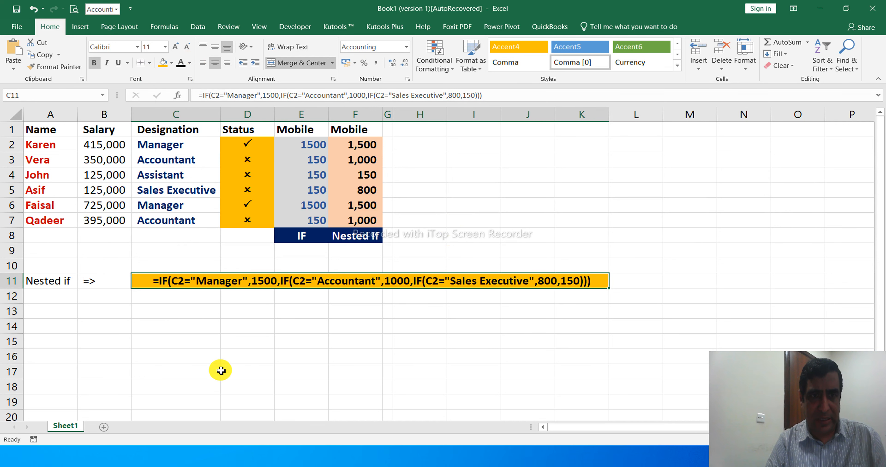
Make the "Nested if" label in A11 bold with the standard dark red font color
{"action": "left_click", "coordinate": [48, 282]}
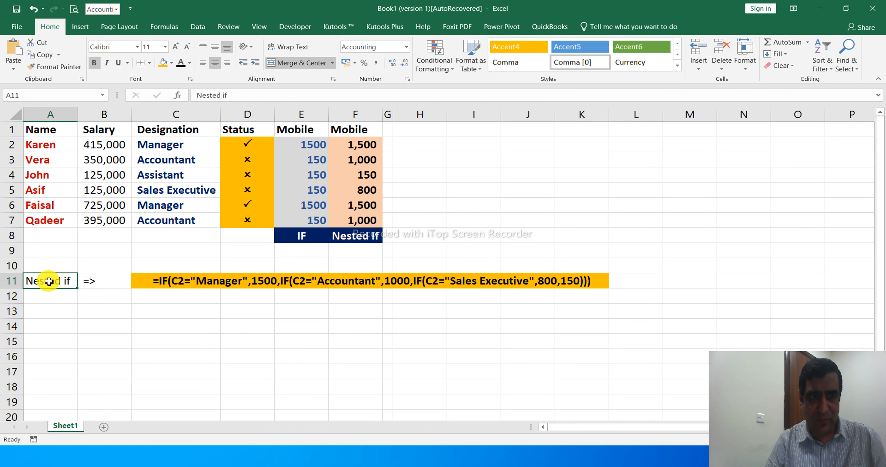
{"action": "left_click", "coordinate": [93, 64]}
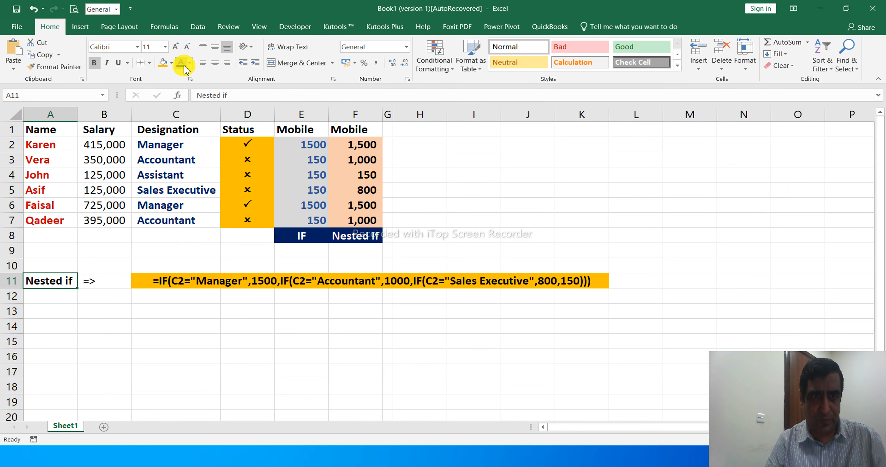
{"action": "left_click", "coordinate": [189, 64]}
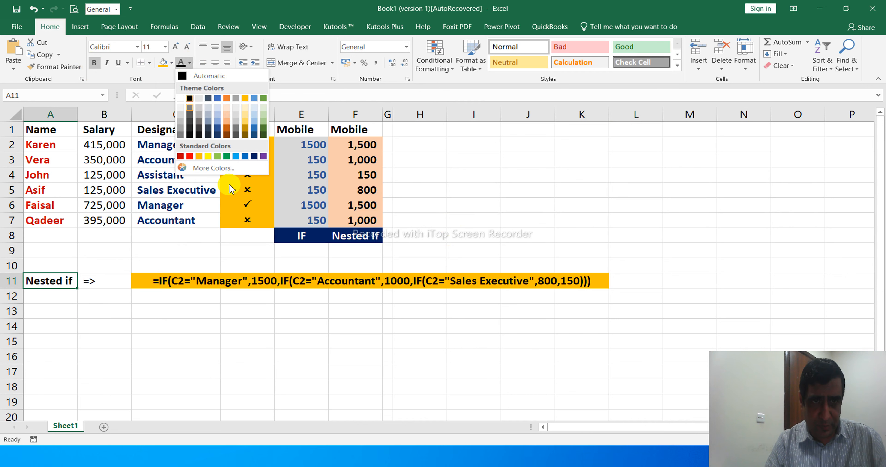
{"action": "left_click", "coordinate": [182, 157]}
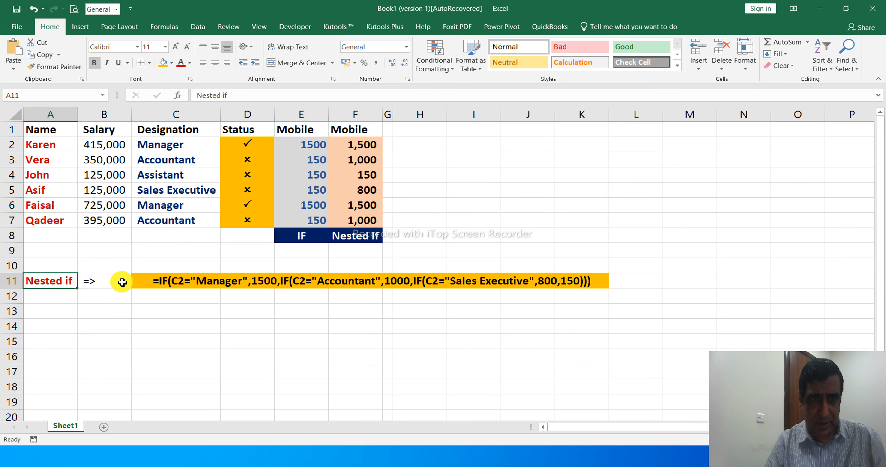
{"action": "left_click", "coordinate": [67, 313]}
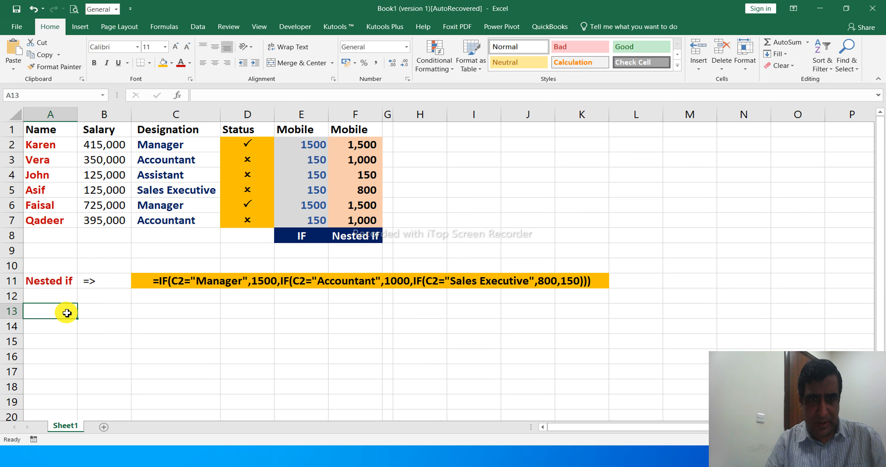
Apply the Comma [0] cell style and dark red font color to the Mobile values in E2:E7
{"action": "left_click", "coordinate": [421, 133]}
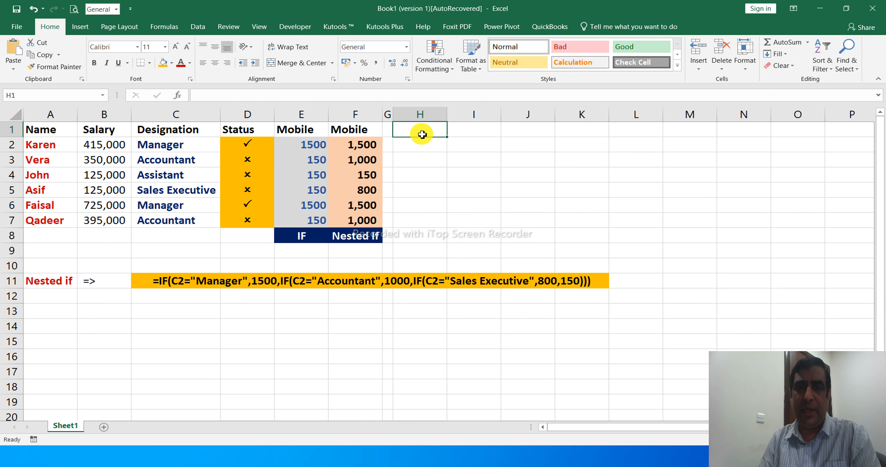
{"action": "left_click", "coordinate": [363, 146]}
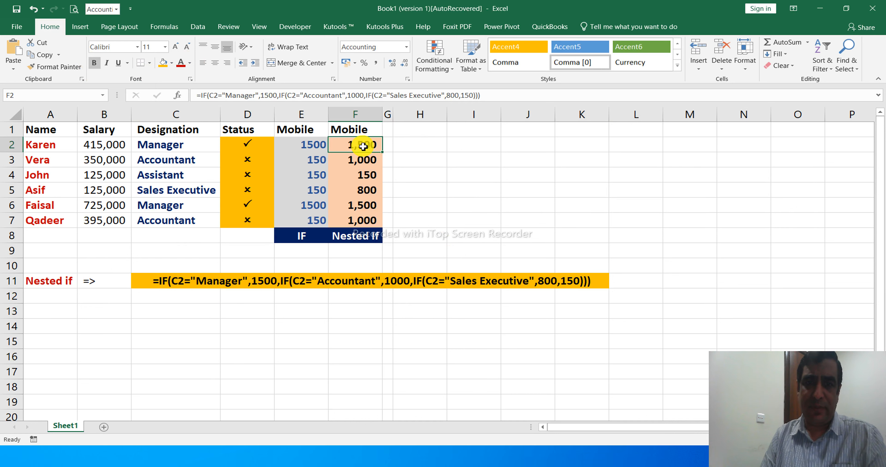
{"action": "left_click", "coordinate": [309, 145]}
{"action": "key", "text": "shift+Down"}
{"action": "key", "text": "shift+Down"}
{"action": "key", "text": "shift+Down"}
{"action": "key", "text": "shift+Down"}
{"action": "key", "text": "shift+Down"}
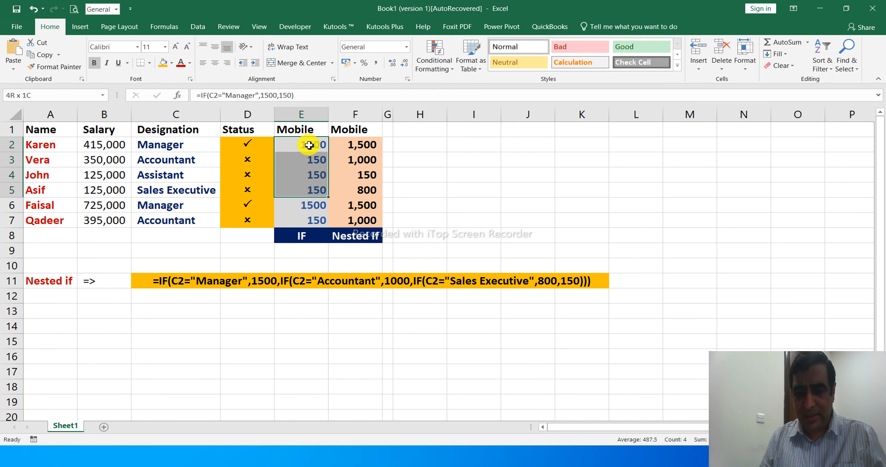
{"action": "key", "text": "alt"}
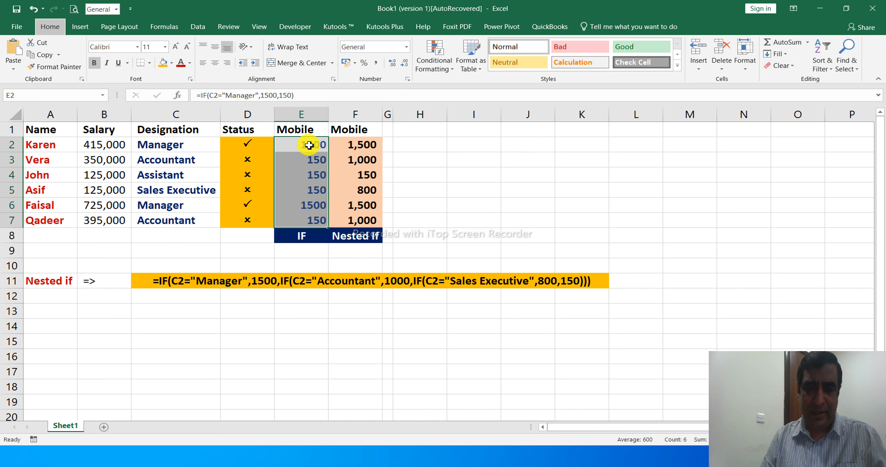
{"action": "key", "text": "h"}
{"action": "key", "text": "j"}
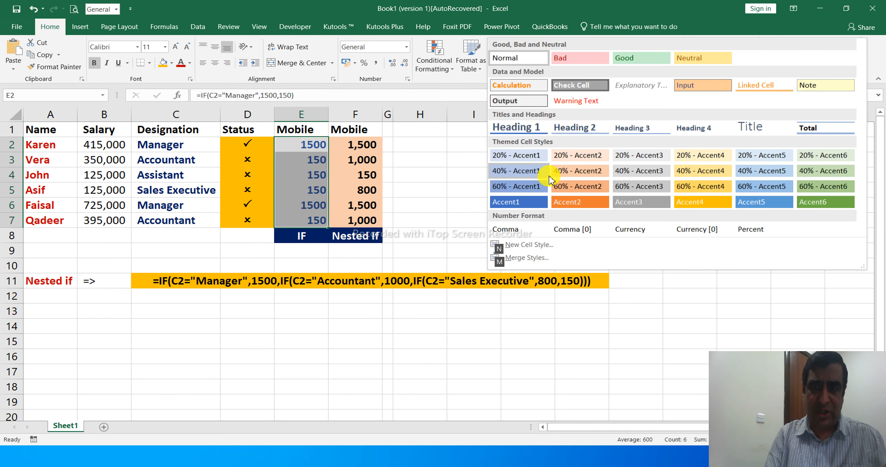
{"action": "left_click", "coordinate": [579, 230]}
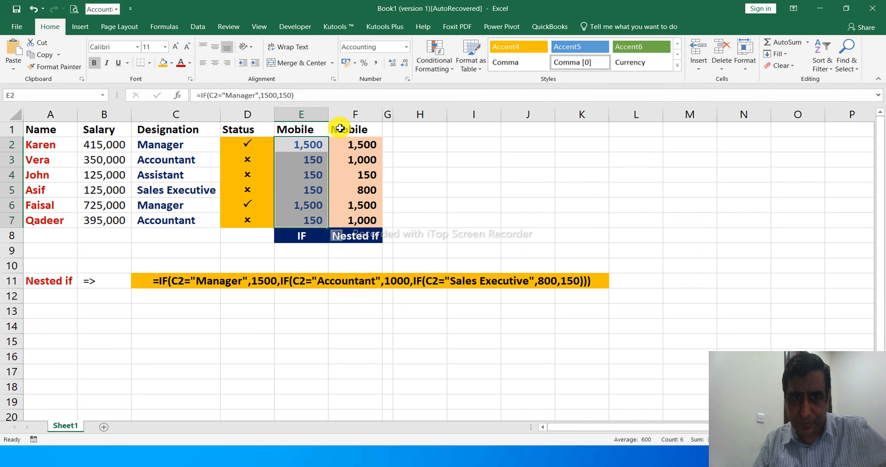
{"action": "left_click", "coordinate": [180, 63]}
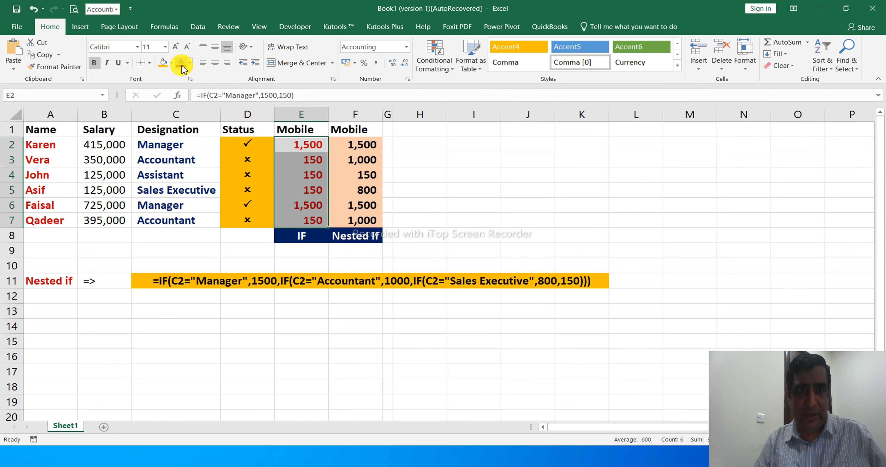
Copy the "Nested if" label and its => arrow from A11:B11 into A13:B13
{"action": "left_click", "coordinate": [56, 315]}
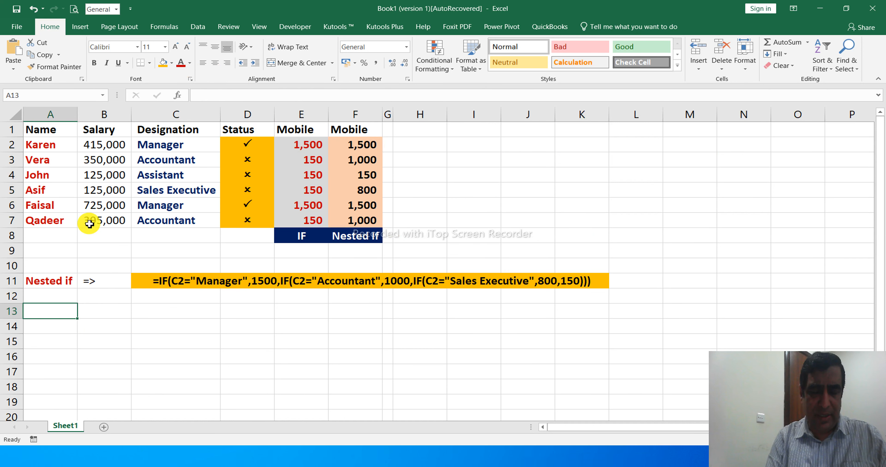
{"action": "key", "text": "Up"}
{"action": "key", "text": "Up"}
{"action": "key", "text": "shift+Right"}
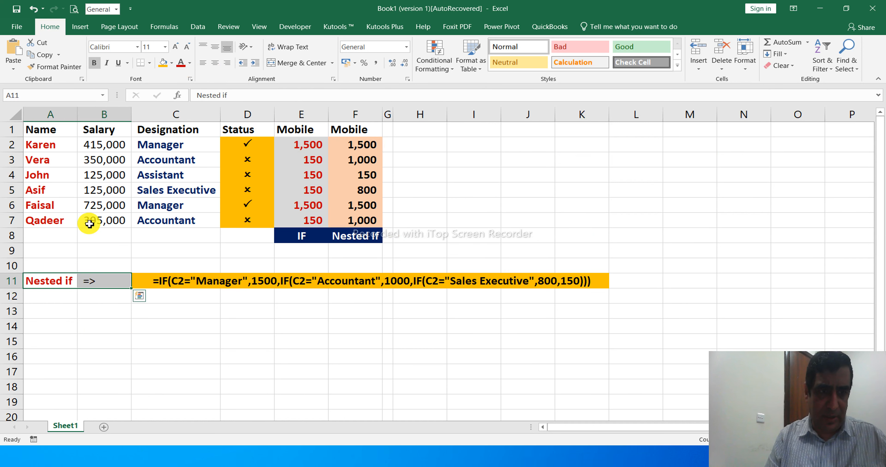
{"action": "key", "text": "ctrl+c"}
{"action": "key", "text": "Down"}
{"action": "key", "text": "Down"}
{"action": "key", "text": "ctrl+v"}
{"action": "key", "text": "Escape"}
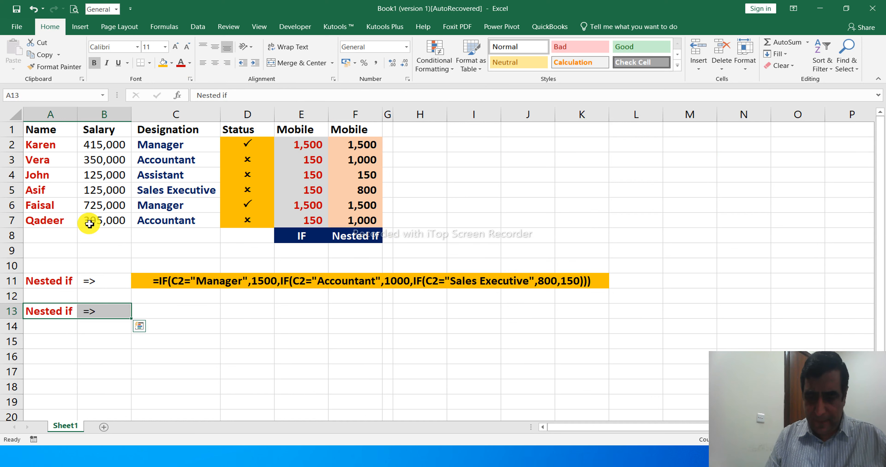
Replace the copied label in A13 with "IF"
{"action": "key", "text": "ctrl+q"}
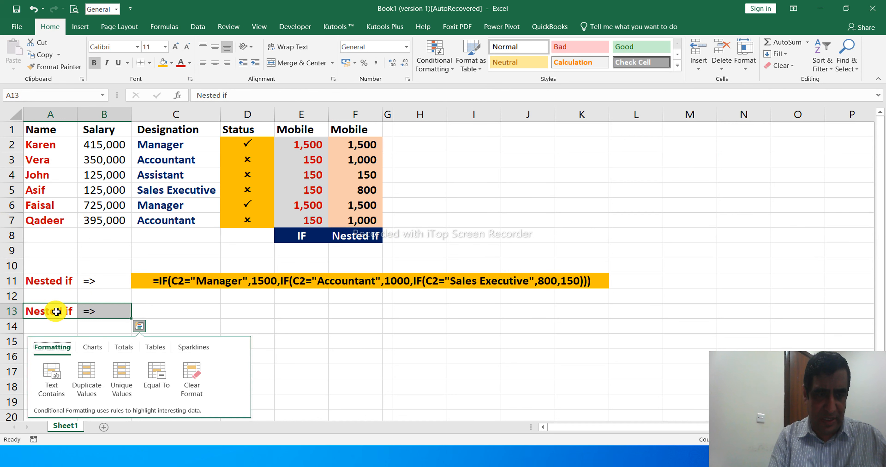
{"action": "left_click", "coordinate": [57, 312]}
{"action": "type", "text": "IF"}
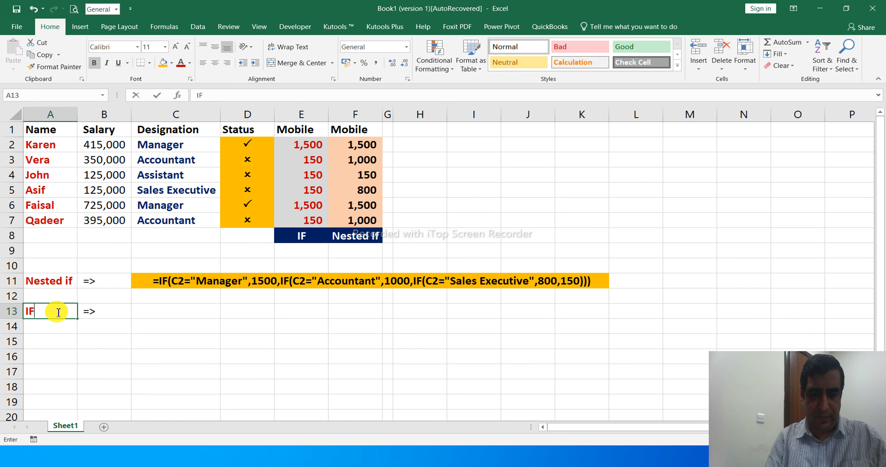
{"action": "key", "text": "Return"}
Make the => arrows in B13 and B11 bold
{"action": "key", "text": "Up"}
{"action": "key", "text": "Right"}
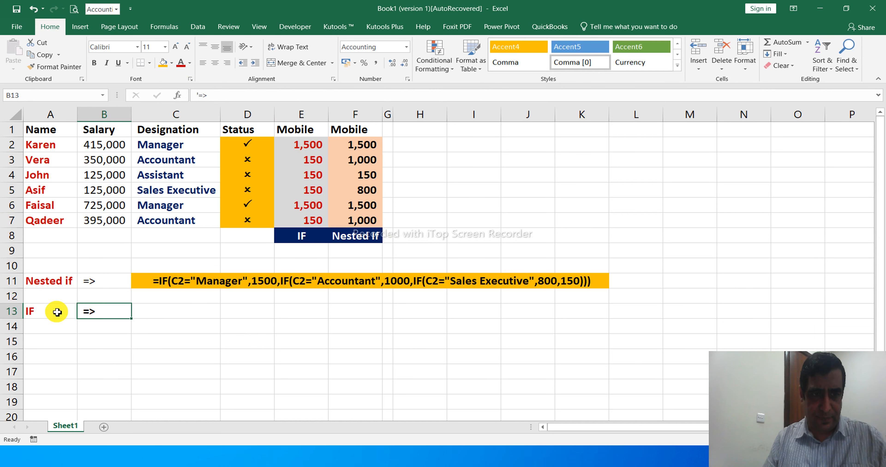
{"action": "key", "text": "Up"}
{"action": "key", "text": "Up"}
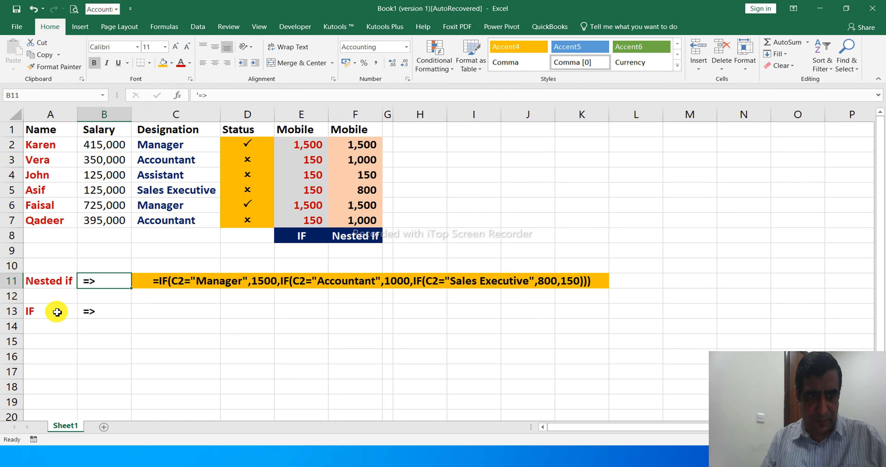
{"action": "key", "text": "Down"}
{"action": "key", "text": "Right"}
{"action": "key", "text": "Down"}
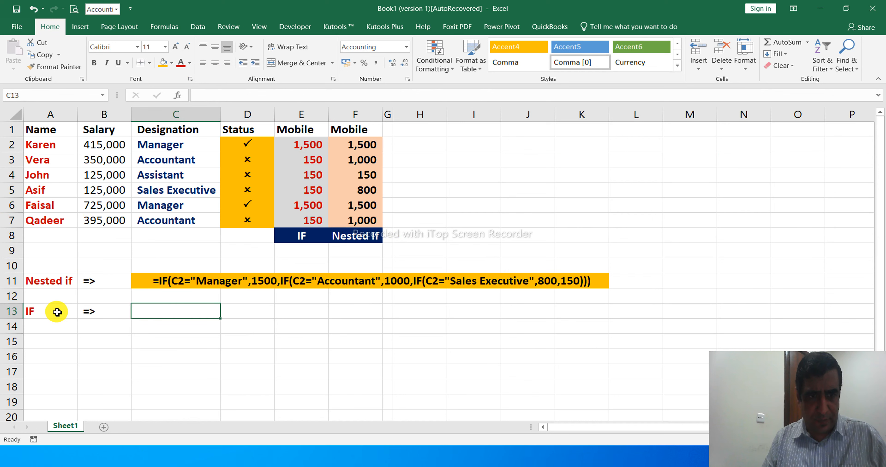
{"action": "key", "text": "Up"}
{"action": "key", "text": "Up"}
{"action": "key", "text": "Up"}
{"action": "key", "text": "Up"}
{"action": "key", "text": "Up"}
{"action": "key", "text": "Up"}
{"action": "key", "text": "Right"}
{"action": "key", "text": "Up"}
{"action": "key", "text": "Up"}
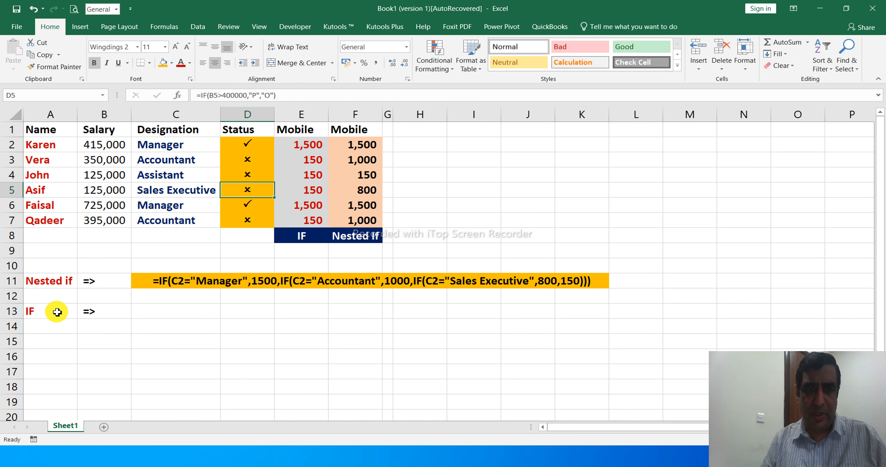
{"action": "key", "text": "Up"}
{"action": "key", "text": "Up"}
{"action": "key", "text": "Up"}
{"action": "key", "text": "Right"}
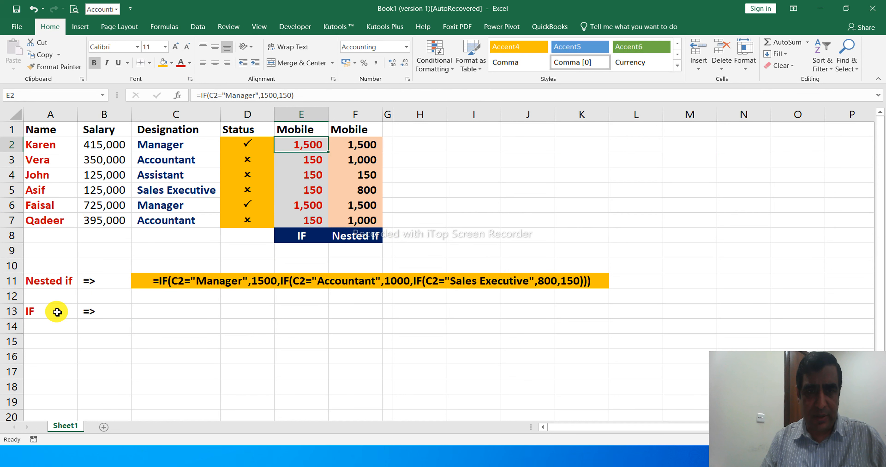
{"action": "key", "text": "ctrl+c"}
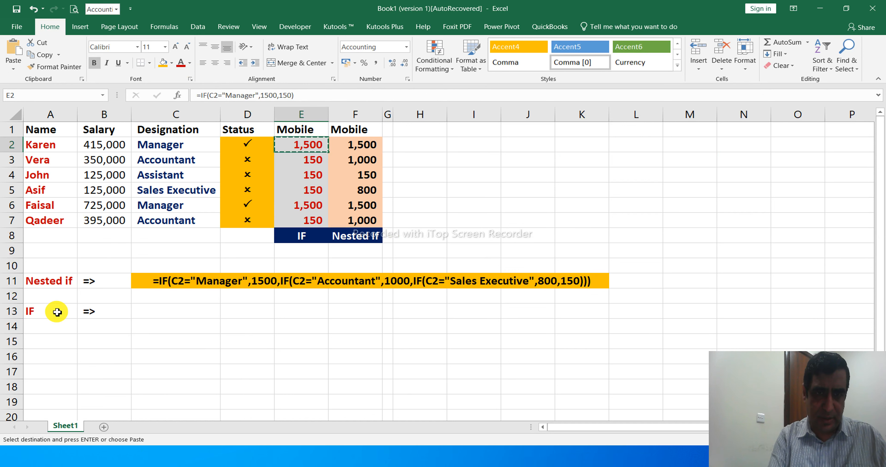
{"action": "key", "text": "Escape"}
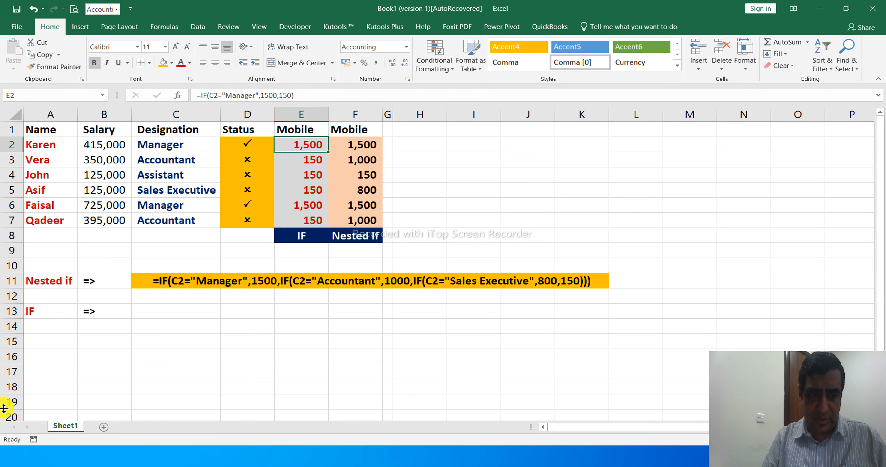
{"action": "left_click", "coordinate": [176, 309]}
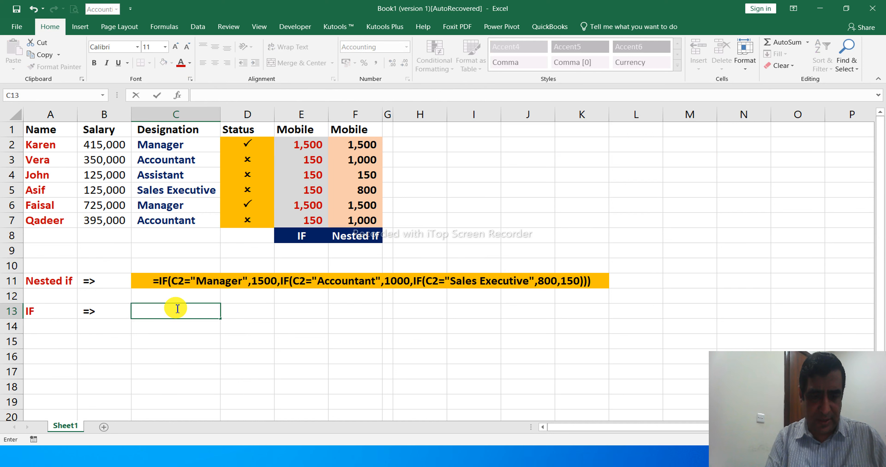
{"action": "key", "text": "Escape"}
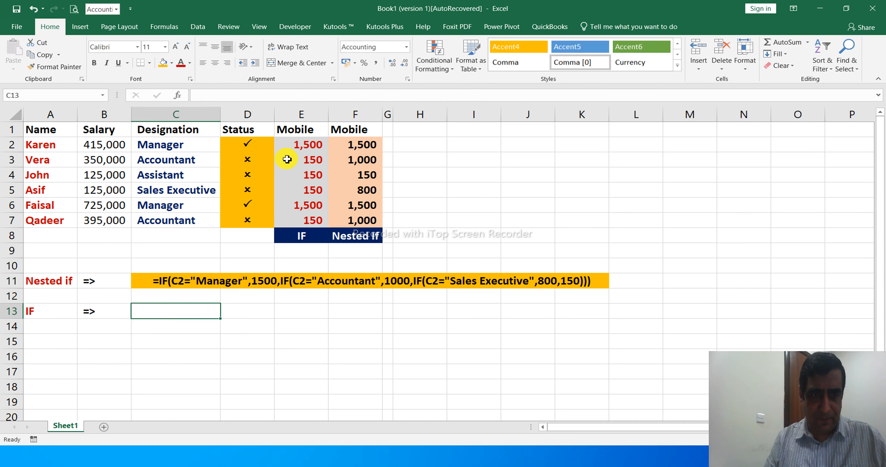
Copy the formula text =IF(C2="Manager",1500,150) from E2 and enter it as plain text in C13
{"action": "double_click", "coordinate": [315, 145]}
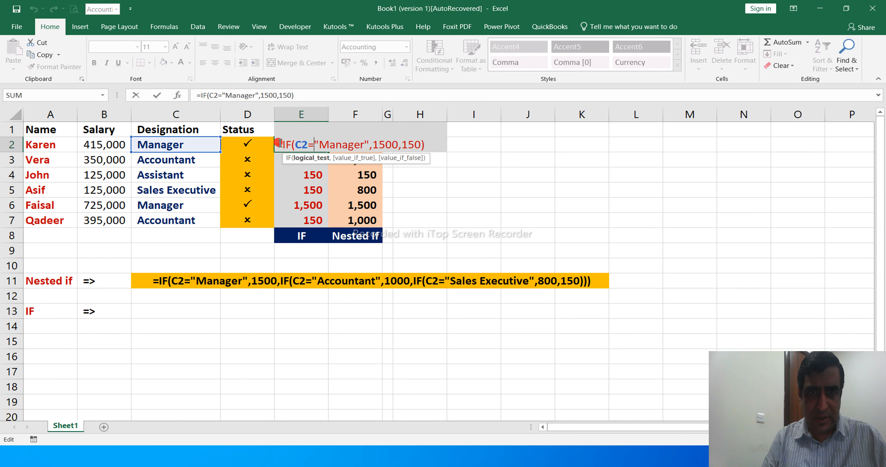
{"action": "left_click_drag", "start_coordinate": [513, 166], "coordinate": [512, 166]}
{"action": "key", "text": "ctrl+c"}
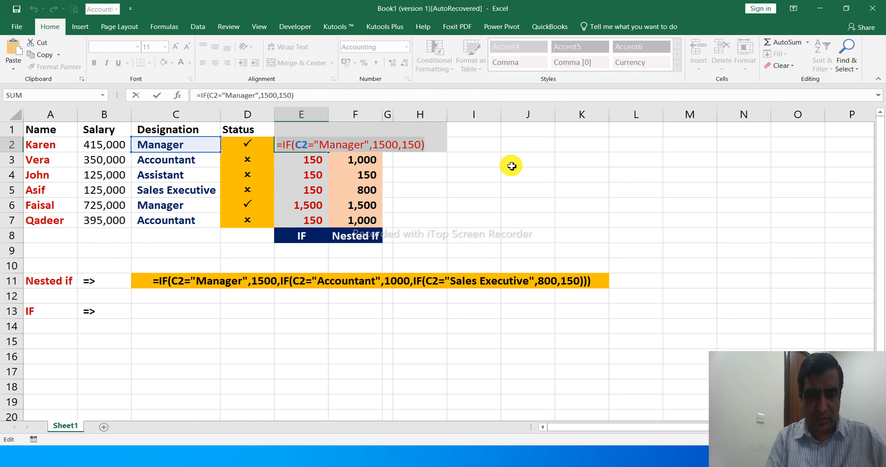
{"action": "type", "text": "="}
{"action": "left_click", "coordinate": [154, 320]}
{"action": "key", "text": "Escape"}
{"action": "left_click", "coordinate": [156, 318]}
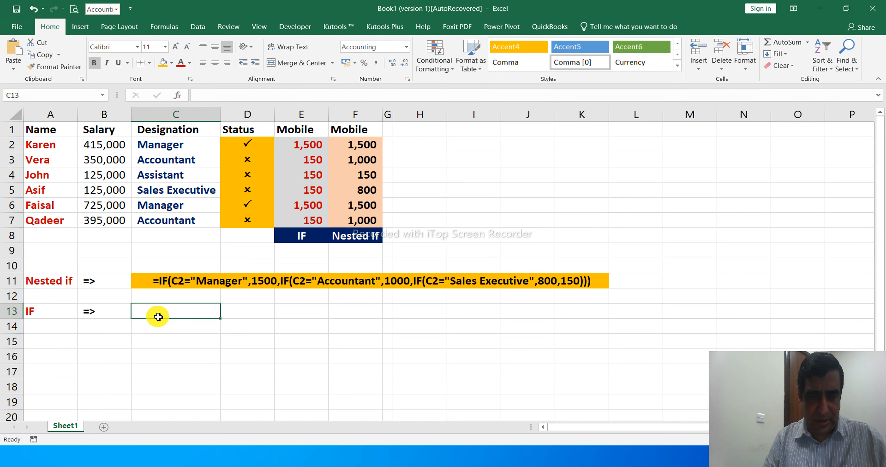
{"action": "key", "text": "ctrl+v"}
{"action": "key", "text": "Return"}
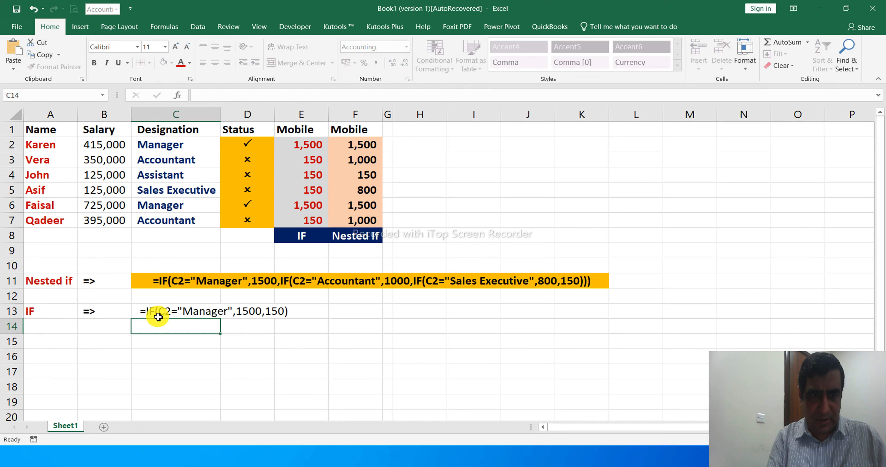
Fill C13:K13 with the standard orange color and make the formula text bold
{"action": "left_click", "coordinate": [159, 317]}
{"action": "key", "text": "shift+Right"}
{"action": "key", "text": "shift+Right"}
{"action": "key", "text": "shift+Right"}
{"action": "key", "text": "shift+Right"}
{"action": "key", "text": "shift+Right"}
{"action": "key", "text": "shift+Right"}
{"action": "key", "text": "shift+Right"}
{"action": "key", "text": "shift+Right"}
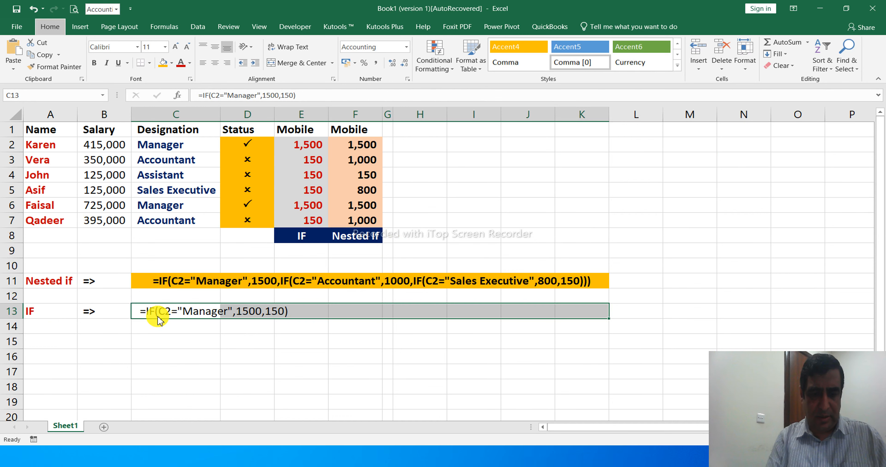
{"action": "left_click", "coordinate": [171, 63]}
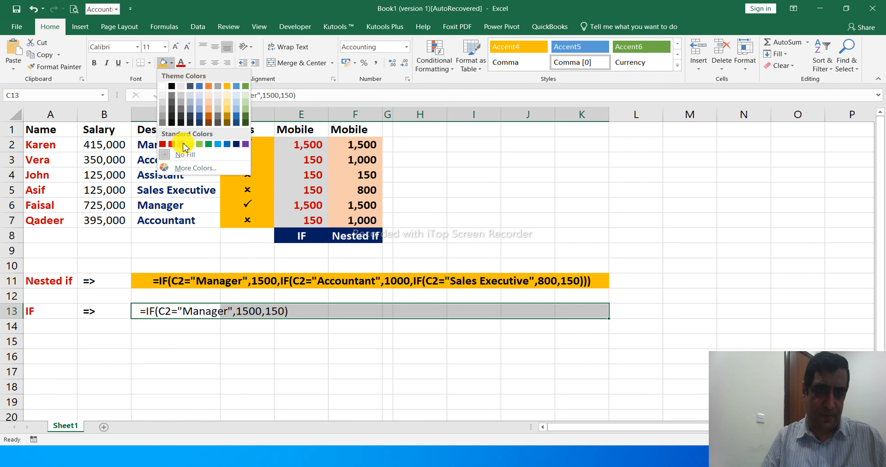
{"action": "left_click", "coordinate": [180, 143]}
{"action": "left_click", "coordinate": [94, 66]}
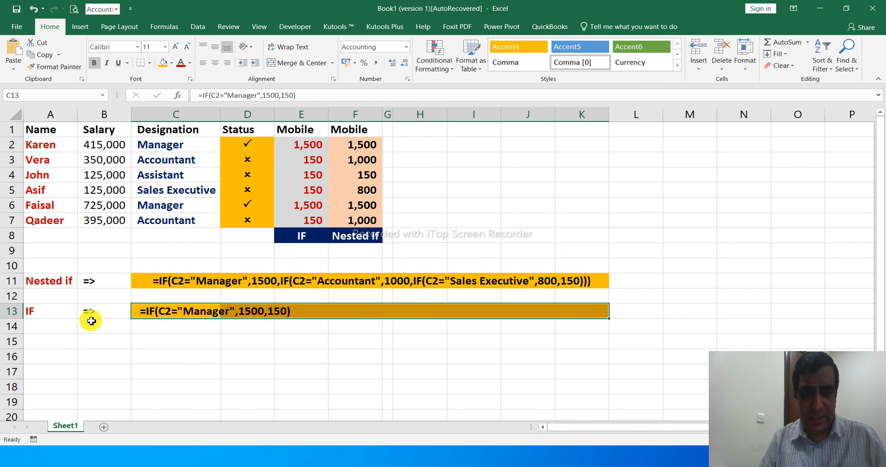
Center the => arrows horizontally in B11:B13
{"action": "left_click_drag", "start_coordinate": [99, 281], "coordinate": [93, 311]}
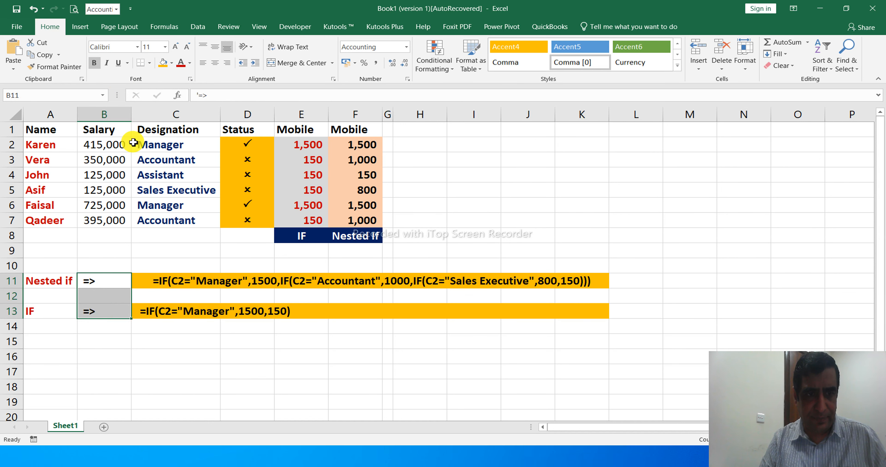
{"action": "left_click", "coordinate": [215, 63]}
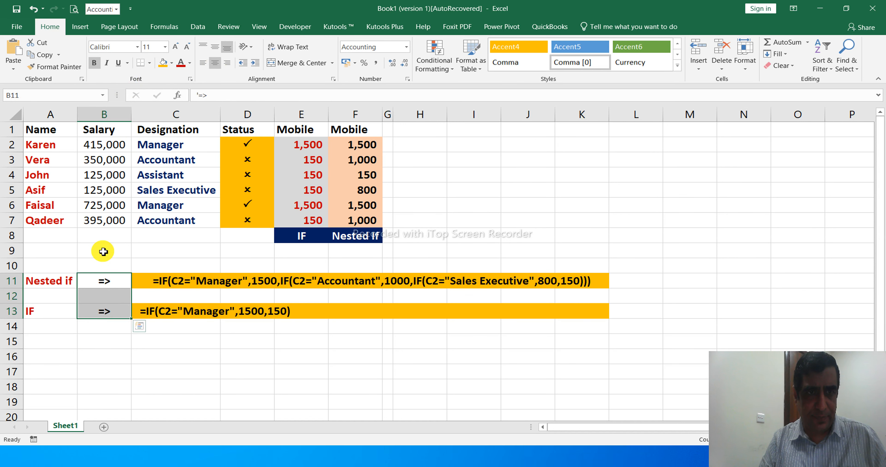
{"action": "left_click", "coordinate": [45, 331]}
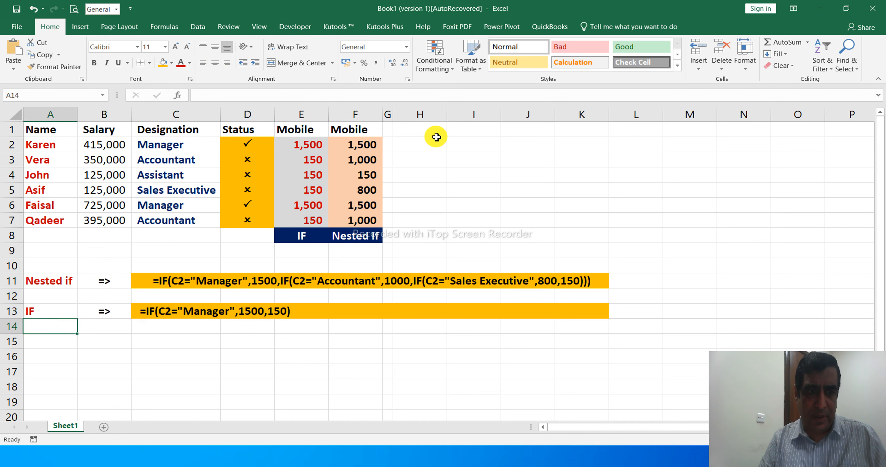
{"action": "left_click", "coordinate": [417, 139]}
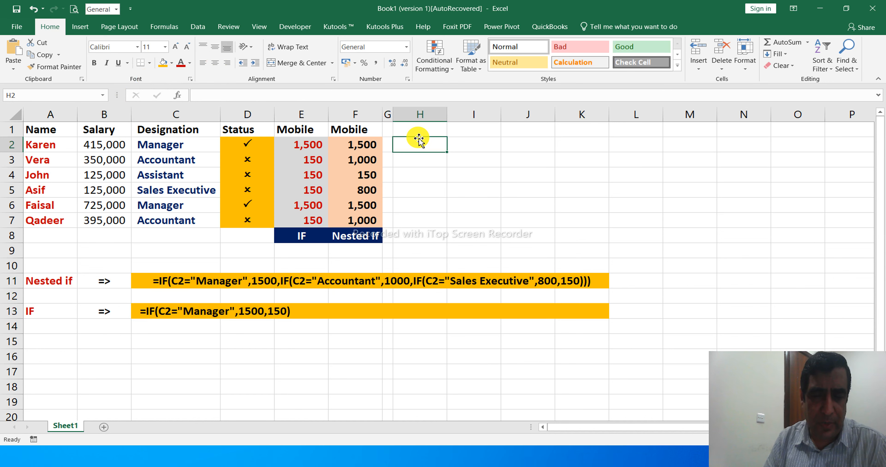
{"action": "key", "text": "Right"}
{"action": "key", "text": "Right"}
{"action": "key", "text": "Right"}
{"action": "key", "text": "Right"}
{"action": "key", "text": "Right"}
{"action": "key", "text": "Right"}
{"action": "key", "text": "Right"}
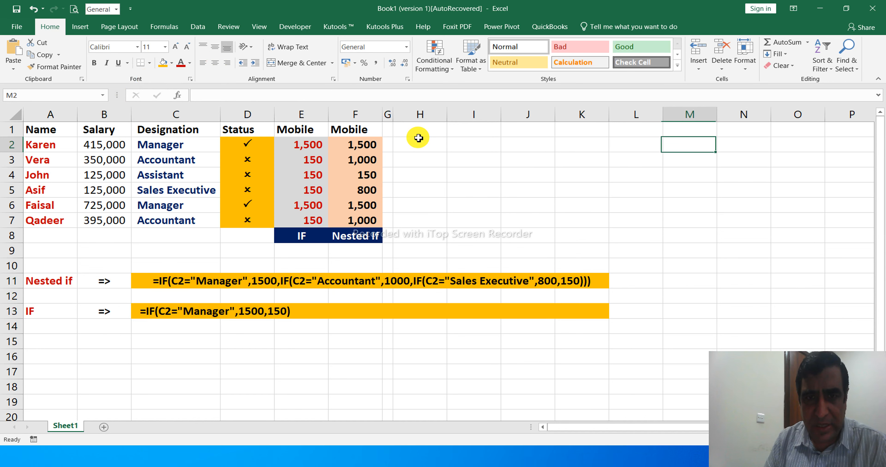
{"action": "key", "text": "Right"}
{"action": "key", "text": "Right"}
{"action": "key", "text": "Right"}
{"action": "key", "text": "Right"}
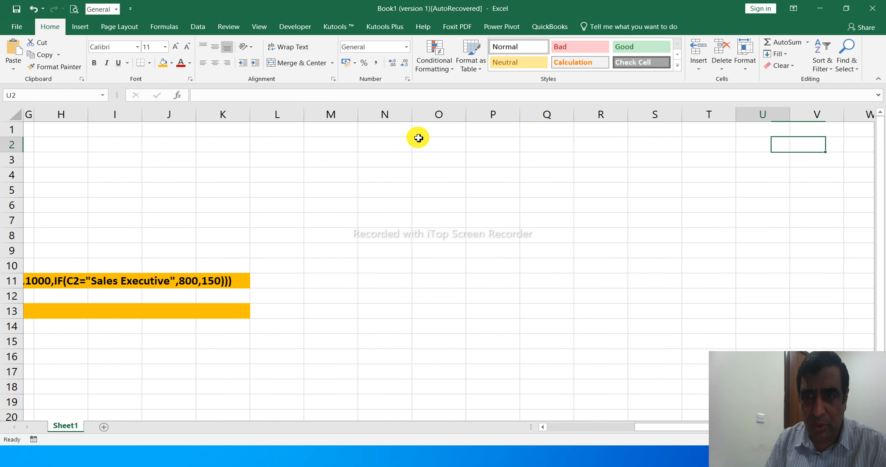
{"action": "key", "text": "Right"}
{"action": "key", "text": "Right"}
{"action": "key", "text": "Right"}
{"action": "key", "text": "Right"}
{"action": "key", "text": "Right"}
{"action": "key", "text": "Right"}
{"action": "key", "text": "Right"}
{"action": "key", "text": "Right"}
{"action": "key", "text": "Right"}
{"action": "key", "text": "Right"}
{"action": "key", "text": "Right"}
{"action": "key", "text": "Right"}
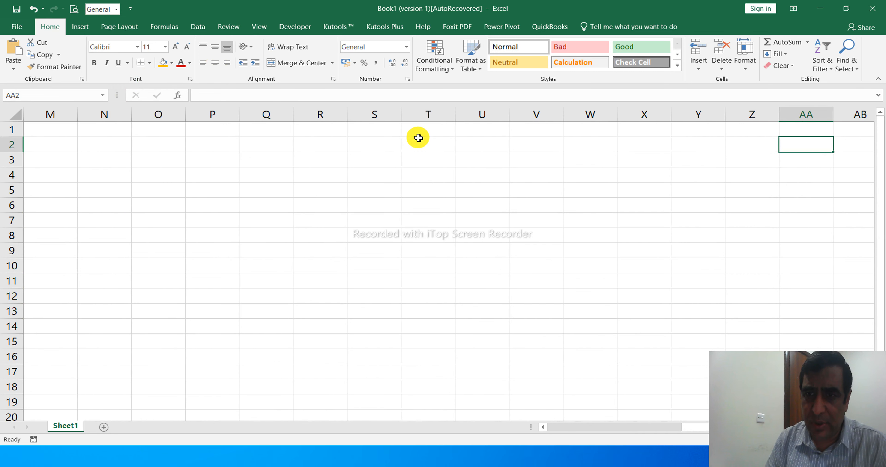
Enter the job titles Manager, Accountant and Sales Executive in X2:X4, in an empty area away from the salary table
{"action": "key", "text": "Left"}
{"action": "key", "text": "Left"}
{"action": "key", "text": "Left"}
{"action": "key", "text": "Left"}
{"action": "key", "text": "Left"}
{"action": "key", "text": "Left"}
{"action": "key", "text": "Left"}
{"action": "key", "text": "Left"}
{"action": "key", "text": "Left"}
{"action": "key", "text": "Down"}
{"action": "key", "text": "Right"}
{"action": "key", "text": "Right"}
{"action": "key", "text": "Right"}
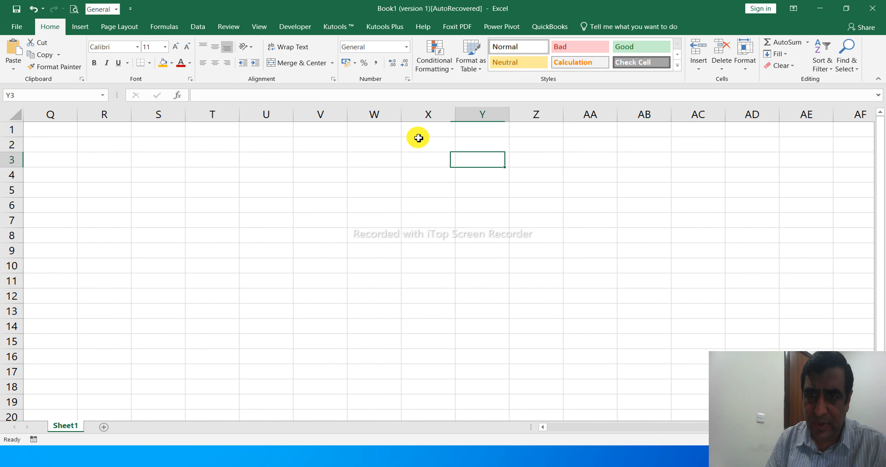
{"action": "left_click", "coordinate": [418, 138]}
{"action": "type", "text": "m"}
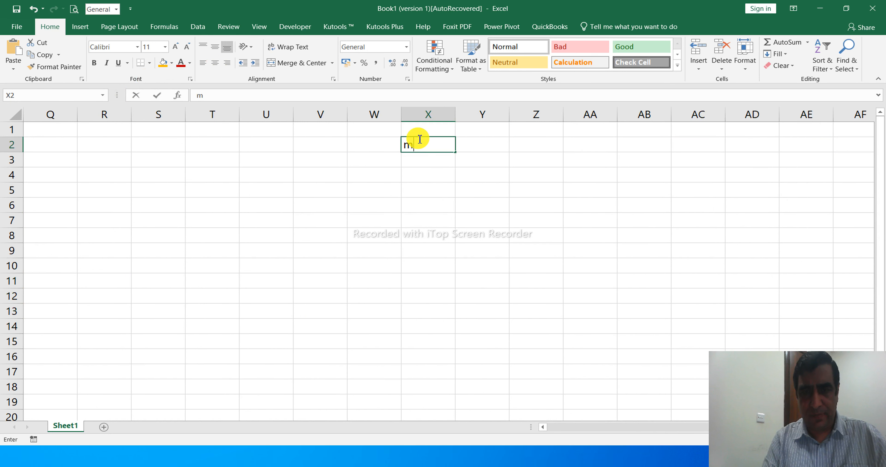
{"action": "type", "text": "anager"}
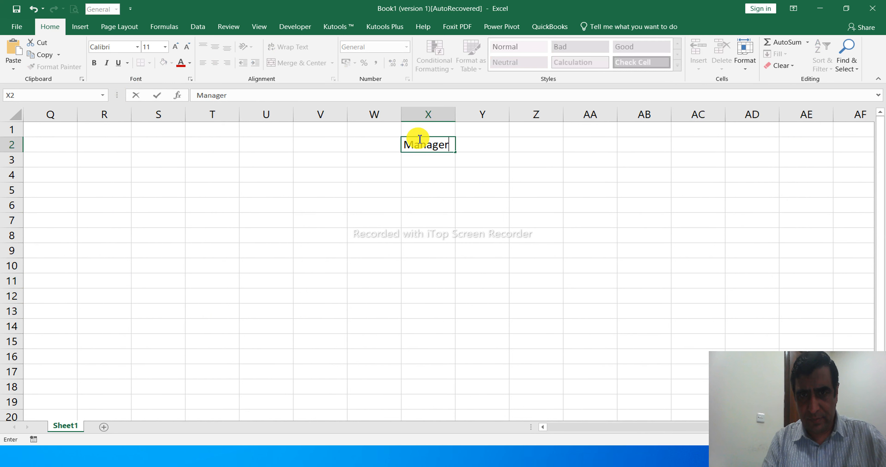
{"action": "key", "text": "Return"}
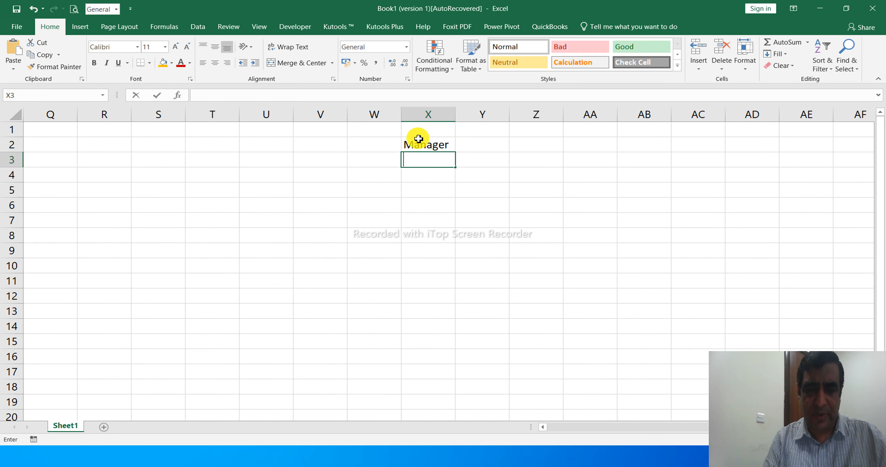
{"action": "type", "text": "Accoutnat"}
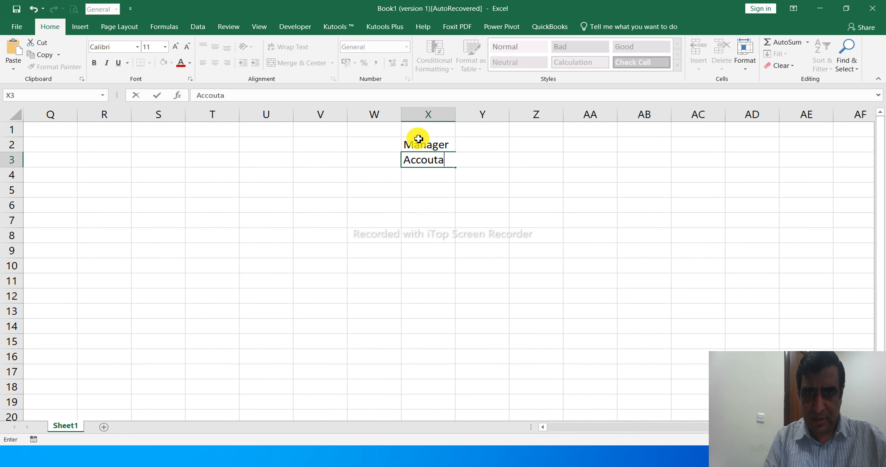
{"action": "type", "text": "ant"}
{"action": "key", "text": "Return"}
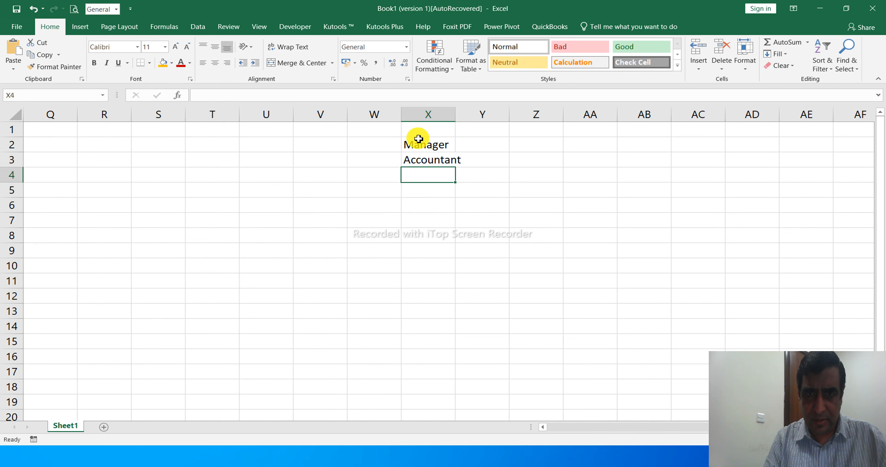
{"action": "type", "text": "Sales Executive"}
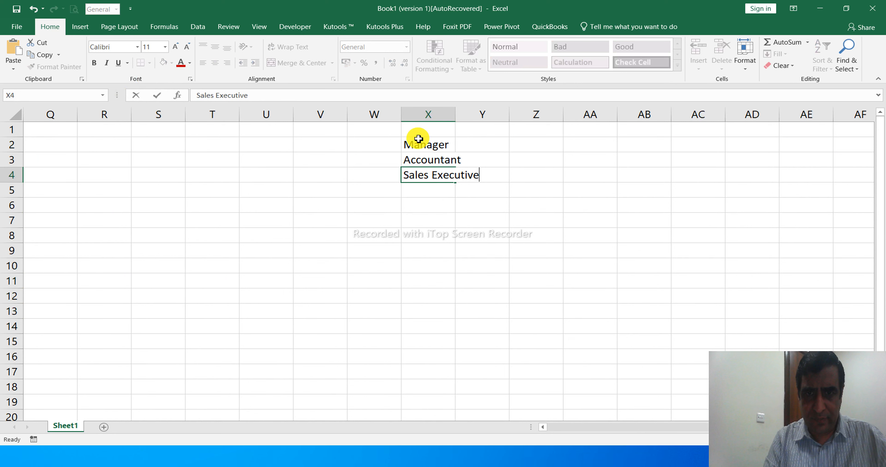
{"action": "key", "text": "Return"}
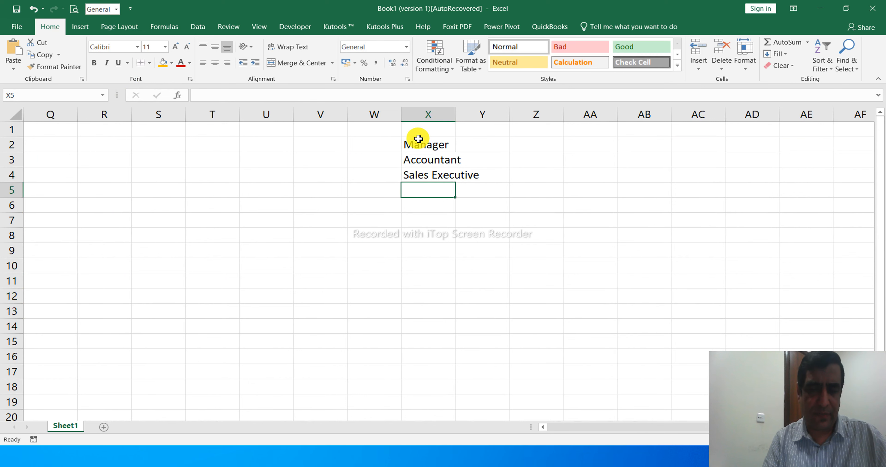
{"action": "type", "text": "Otehr"}
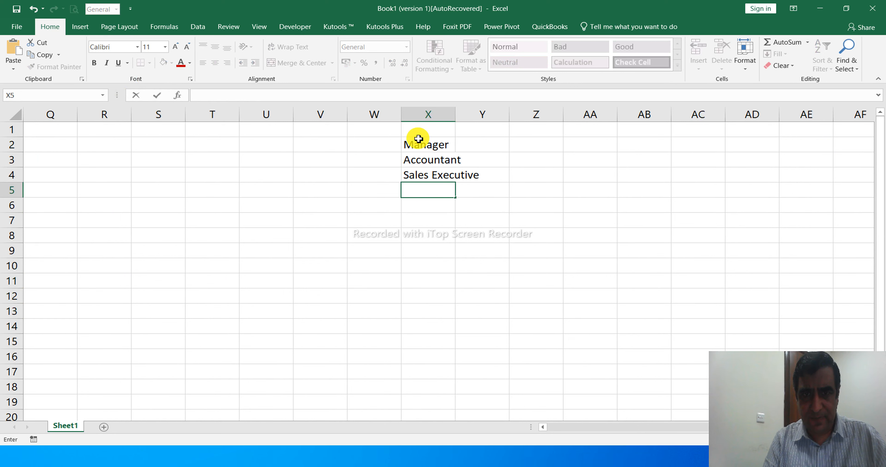
Make the job titles in X2:X4 bold and widen column X slightly beyond its longest entry
{"action": "key", "text": "Up"}
{"action": "key", "text": "Up"}
{"action": "key", "text": "Up"}
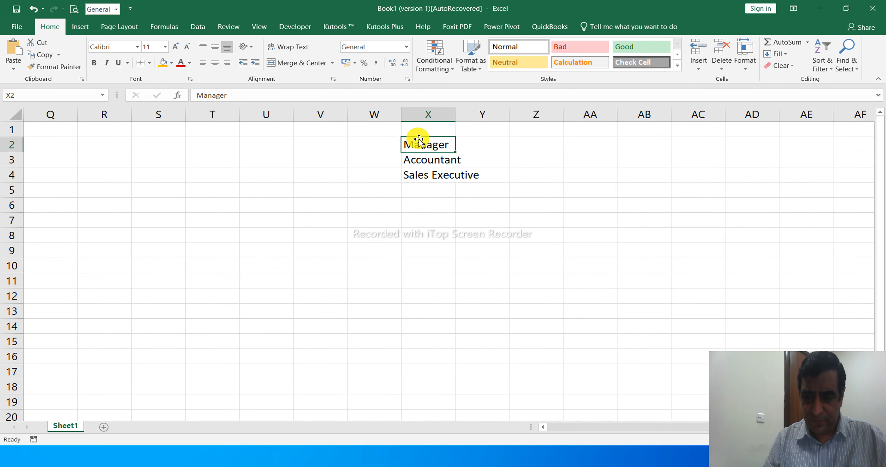
{"action": "key", "text": "ctrl+shift+Down"}
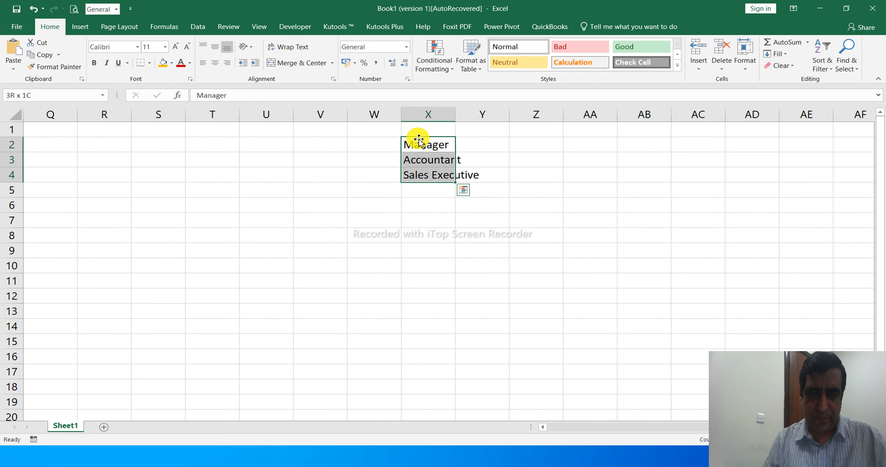
{"action": "left_click_drag", "start_coordinate": [456, 118], "coordinate": [456, 118]}
{"action": "double_click", "coordinate": [455, 118]}
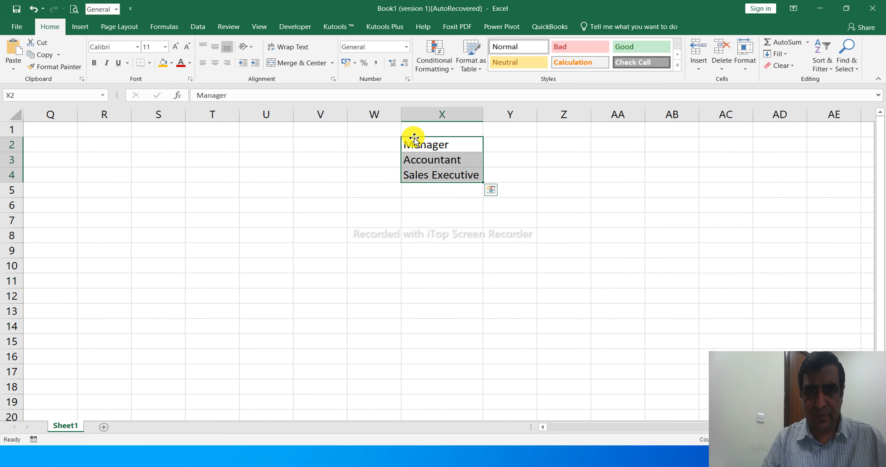
{"action": "left_click", "coordinate": [93, 64]}
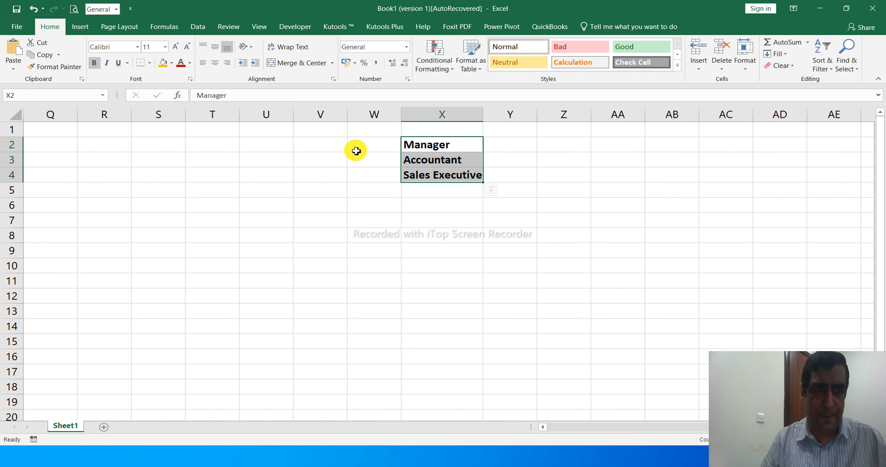
{"action": "left_click", "coordinate": [504, 142]}
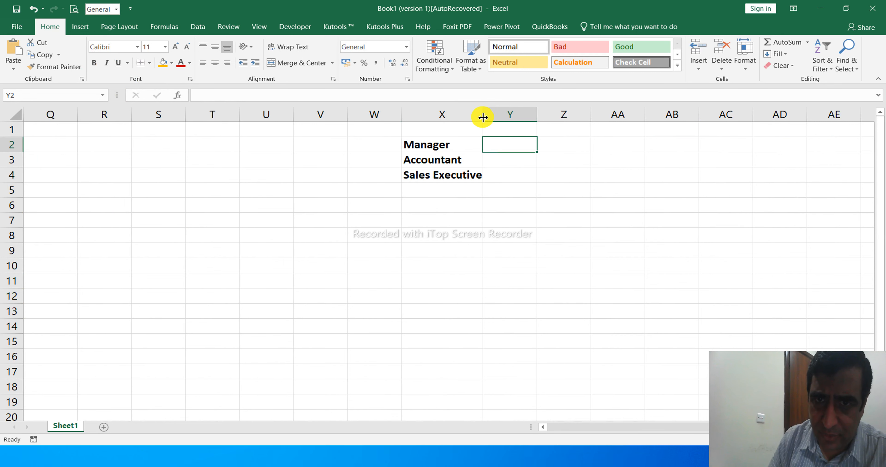
{"action": "left_click_drag", "start_coordinate": [483, 117], "coordinate": [486, 117]}
Enter the allowance amounts 1500, 1000 and 800 beside the job titles in Y2:Y4
{"action": "left_click", "coordinate": [510, 143]}
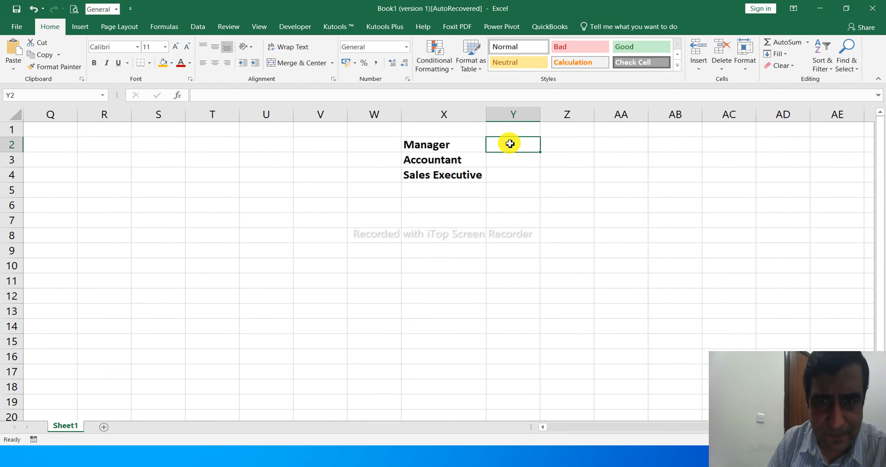
{"action": "type", "text": "1500"}
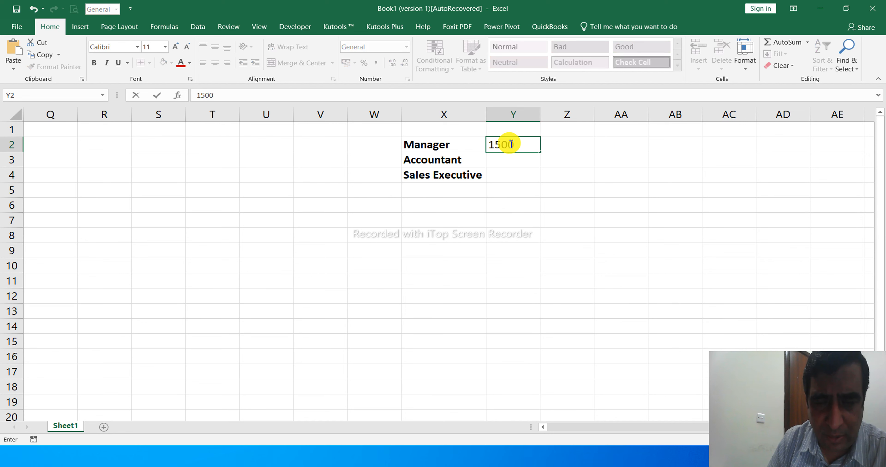
{"action": "key", "text": "Return"}
{"action": "type", "text": "1000"}
{"action": "key", "text": "Return"}
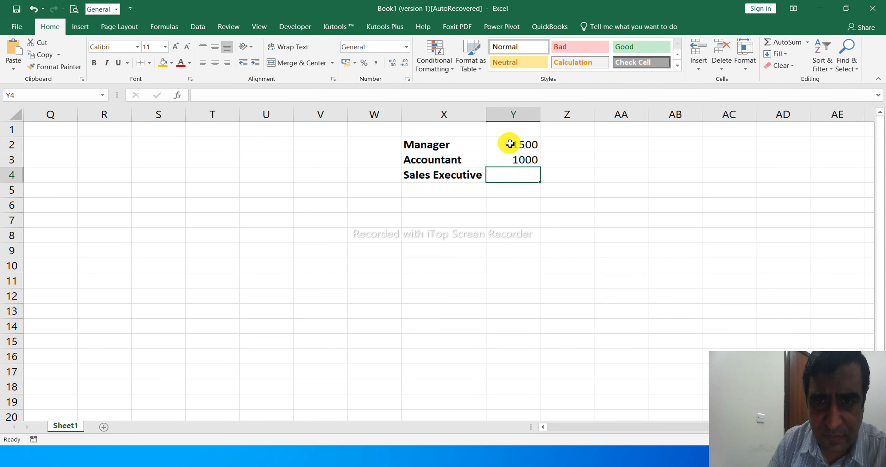
{"action": "type", "text": "800"}
{"action": "key", "text": "Return"}
Make the allowance amounts in Y2:Y4 bold and color them red
{"action": "key", "text": "Up"}
{"action": "key", "text": "Up"}
{"action": "key", "text": "Up"}
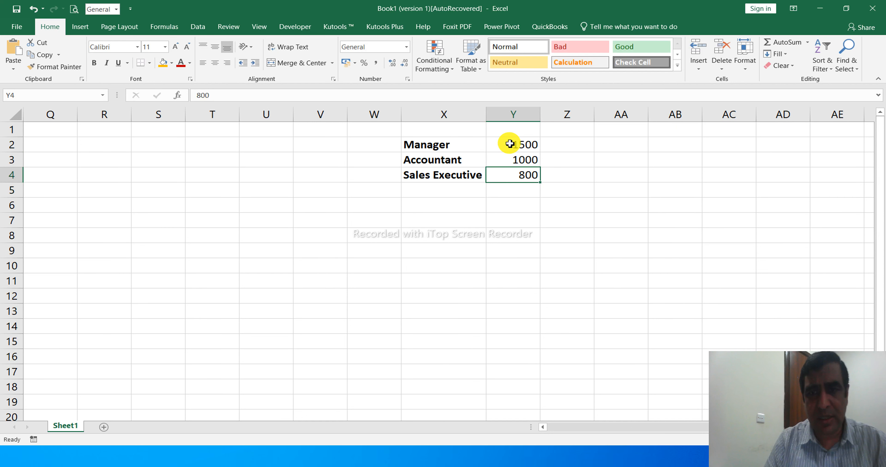
{"action": "key", "text": "shift+Down"}
{"action": "key", "text": "shift+Down"}
{"action": "key", "text": "ctrl+b"}
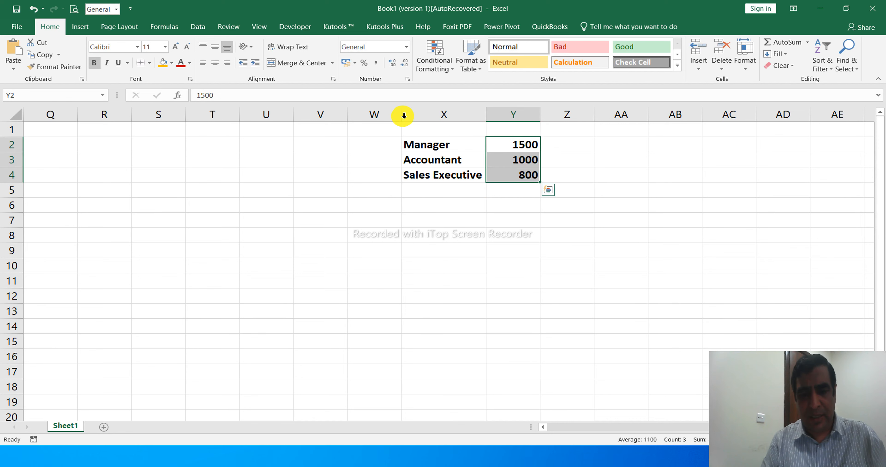
{"action": "left_click", "coordinate": [181, 63]}
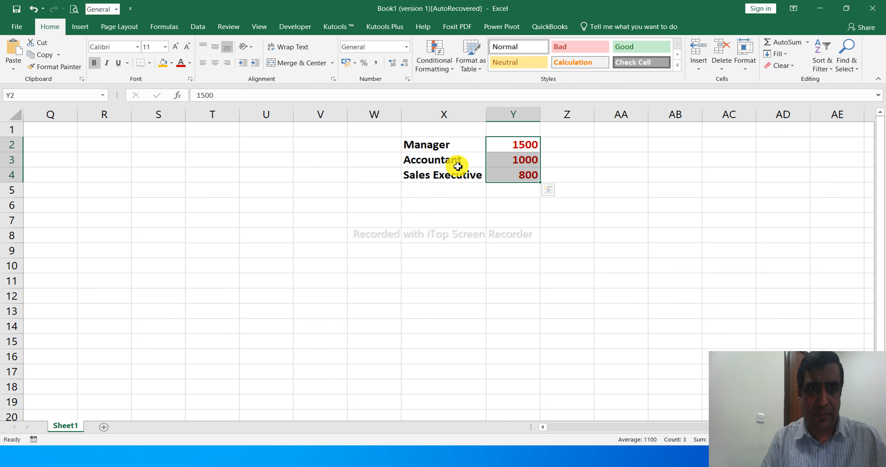
Merge and center X1:Y1 and enter the bold heading Mobile Allowance above the allowance list
{"action": "left_click", "coordinate": [436, 129]}
{"action": "left_click_drag", "start_coordinate": [514, 125], "coordinate": [515, 125]}
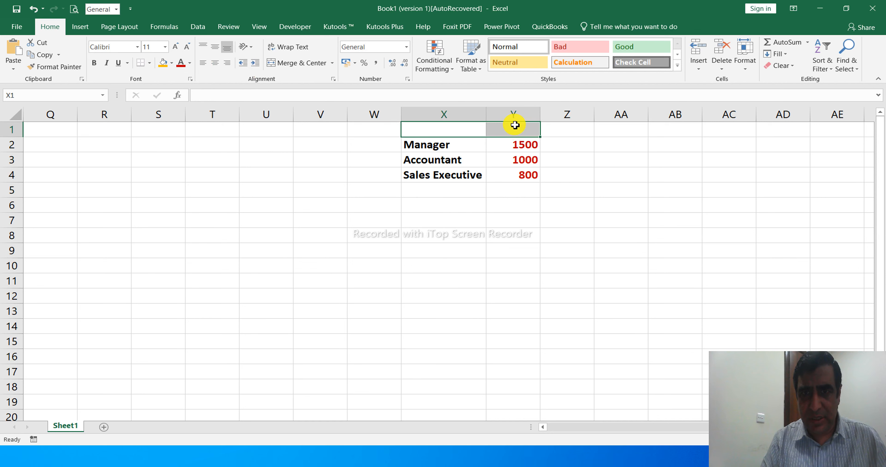
{"action": "left_click", "coordinate": [288, 63]}
{"action": "type", "text": "Mobie"}
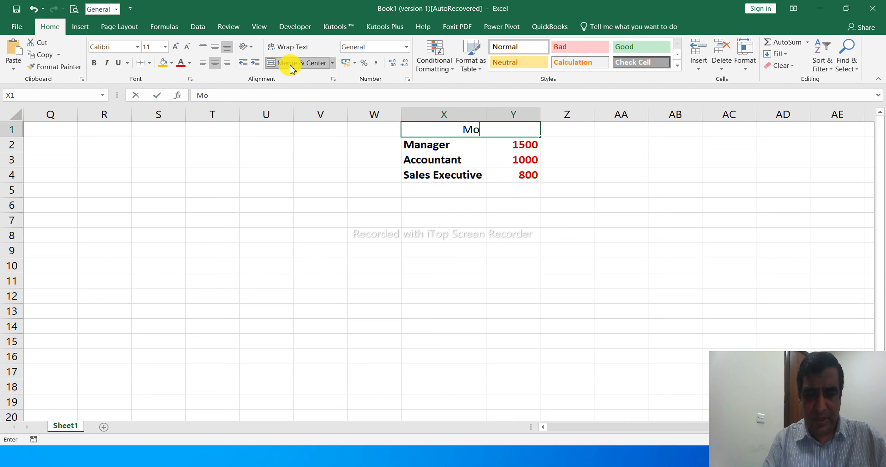
{"action": "key", "text": "BackSpace"}
{"action": "key", "text": "BackSpace"}
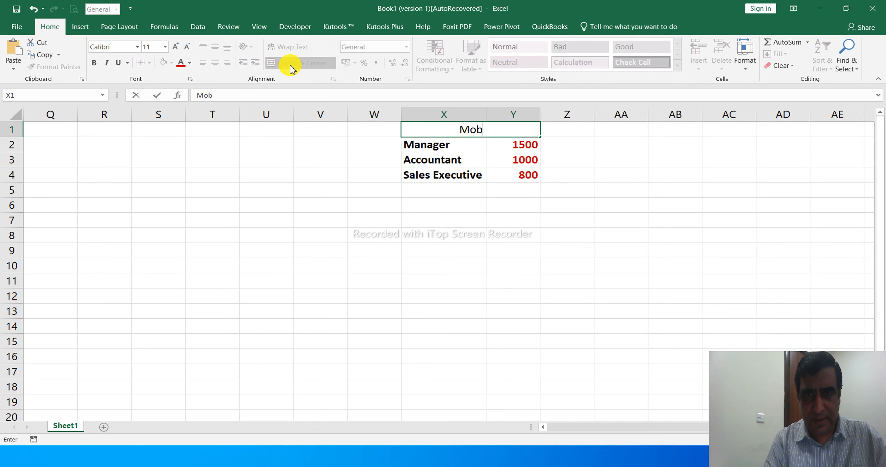
{"action": "type", "text": "ile Allowa"}
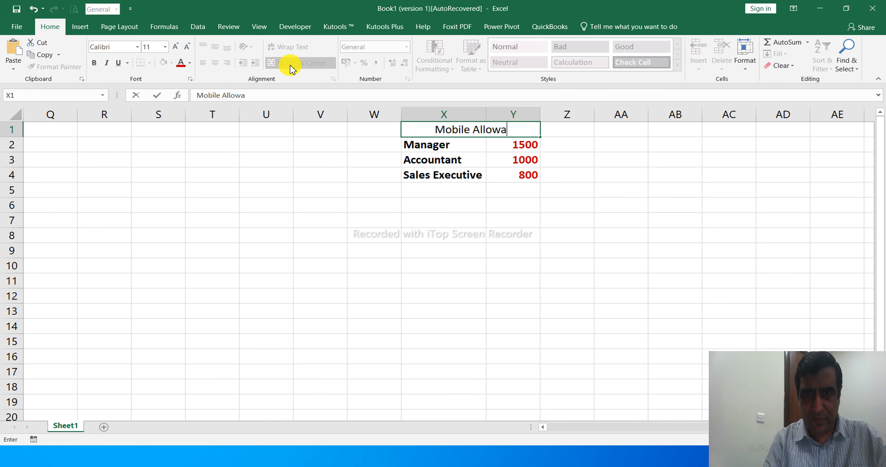
{"action": "type", "text": "nce"}
{"action": "key", "text": "ctrl+Return"}
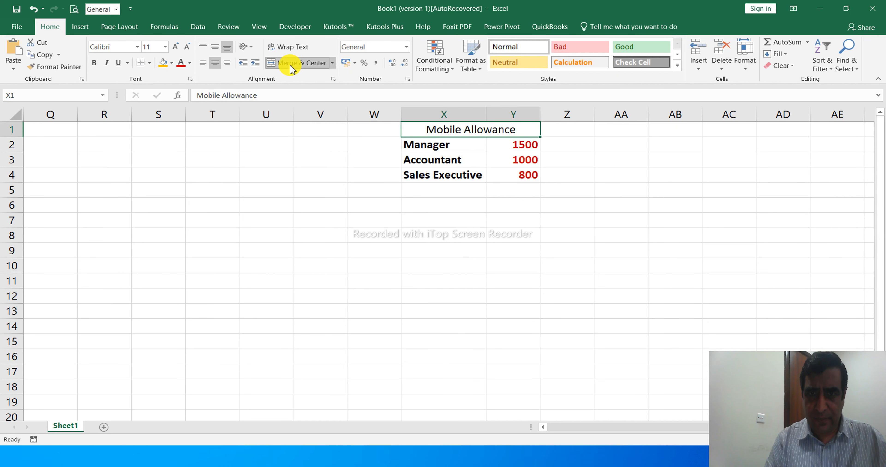
{"action": "key", "text": "ctrl+b"}
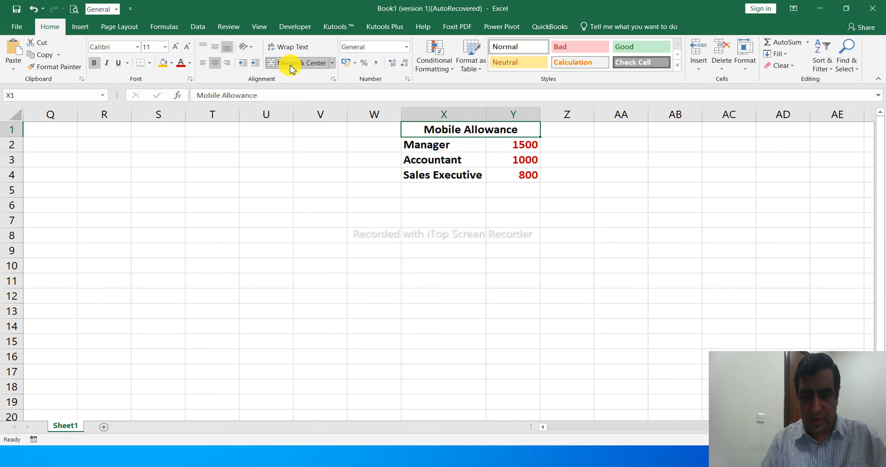
Define the workbook-scoped name Mobile_Allowance referring to =Sheet1!$X$2:$Y$4, leaving out the heading row
{"action": "key", "text": "shift+Down"}
{"action": "key", "text": "shift+Down"}
{"action": "key", "text": "shift+Down"}
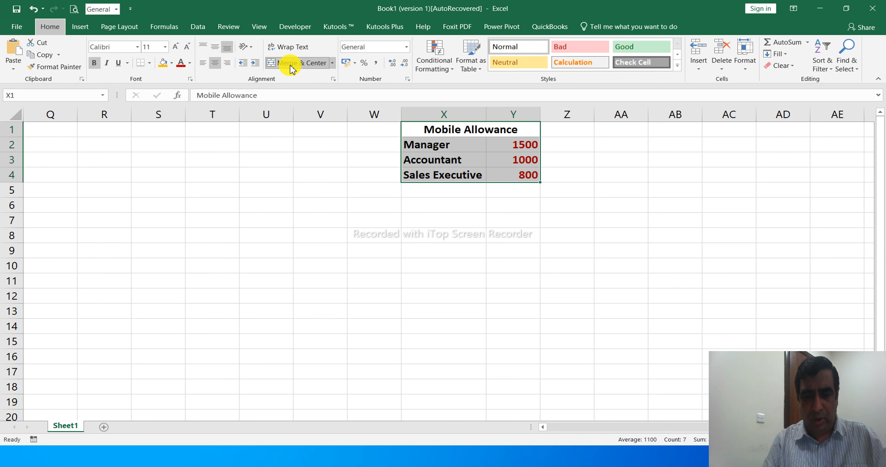
{"action": "scroll", "coordinate": [291, 67], "scroll_direction": "down", "scroll_amount": 3}
{"action": "key", "text": "m"}
{"action": "key", "text": "d"}
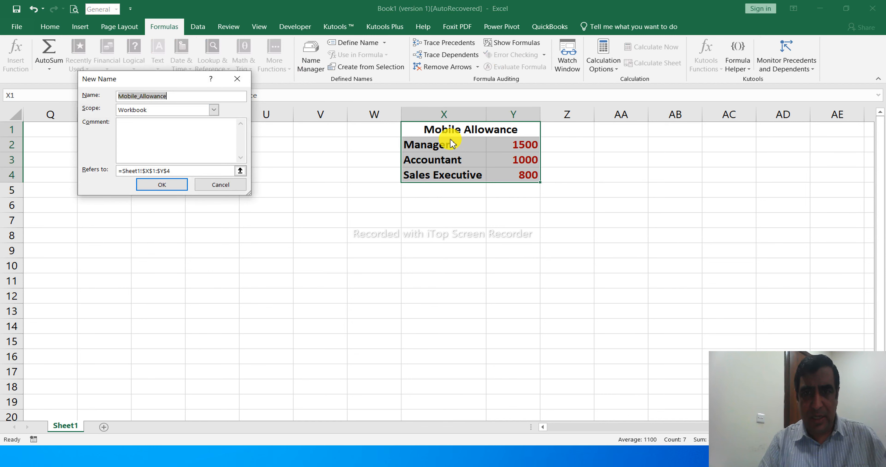
{"action": "left_click", "coordinate": [150, 80]}
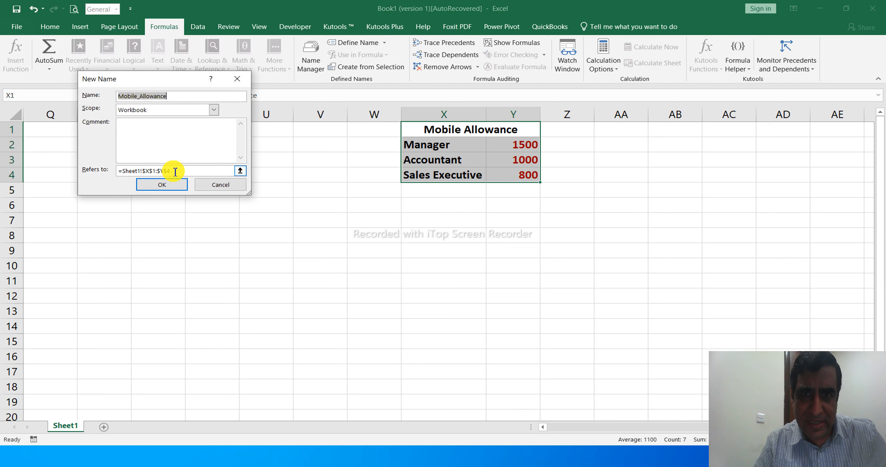
{"action": "left_click", "coordinate": [154, 171]}
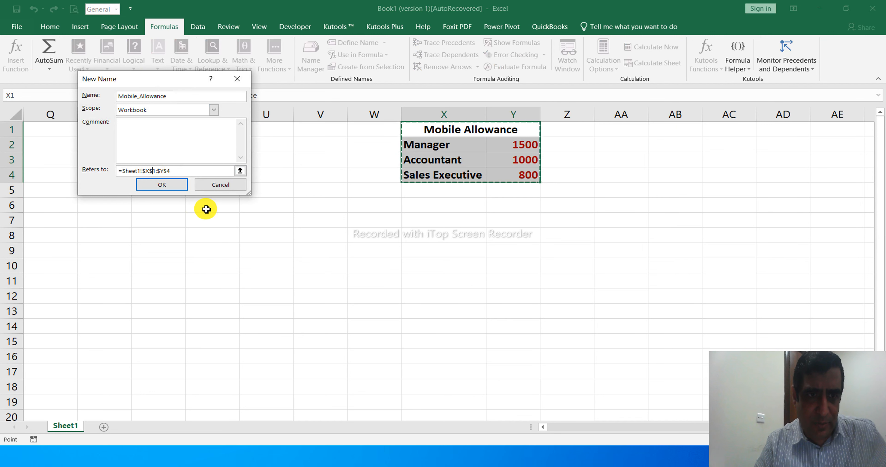
{"action": "type", "text": "2"}
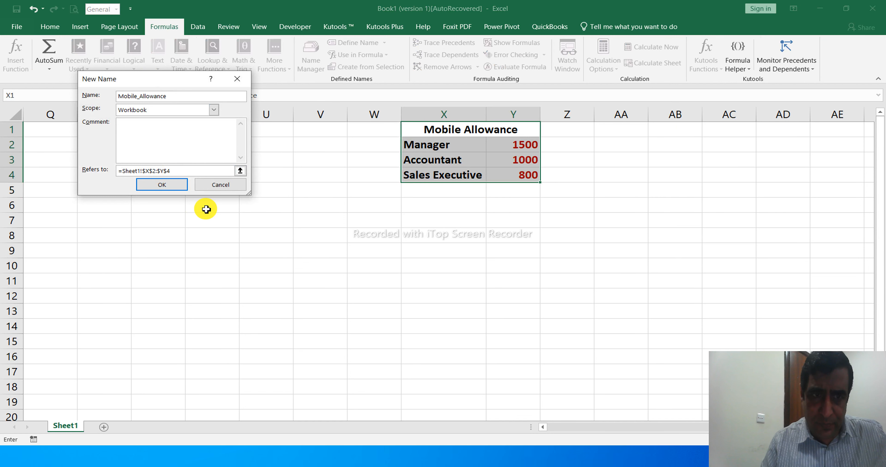
{"action": "left_click", "coordinate": [178, 185]}
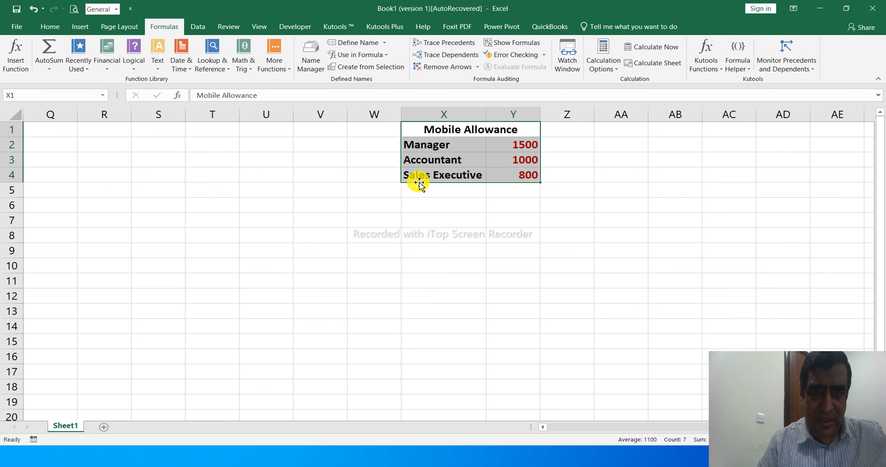
Select the job titles and amounts in X2:Y4, without the heading, to check the name assigned to the range
{"action": "left_click", "coordinate": [468, 204]}
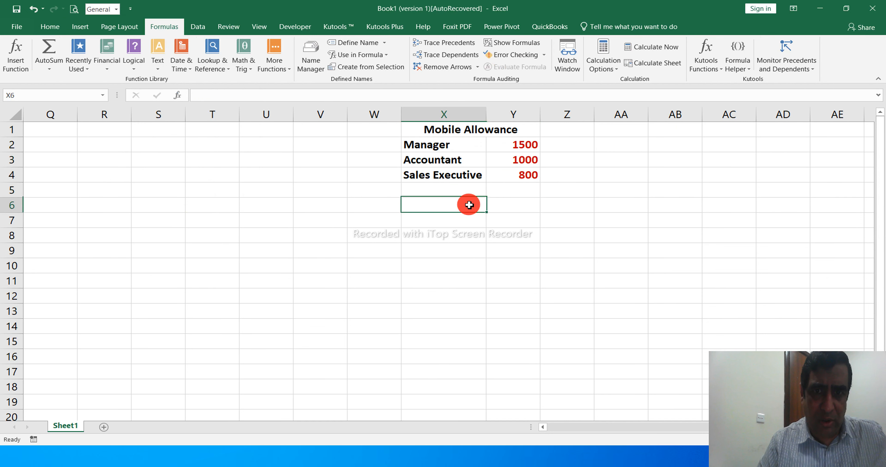
{"action": "left_click", "coordinate": [447, 134]}
{"action": "key", "text": "shift+Down"}
{"action": "key", "text": "shift+Down"}
{"action": "key", "text": "shift+Down"}
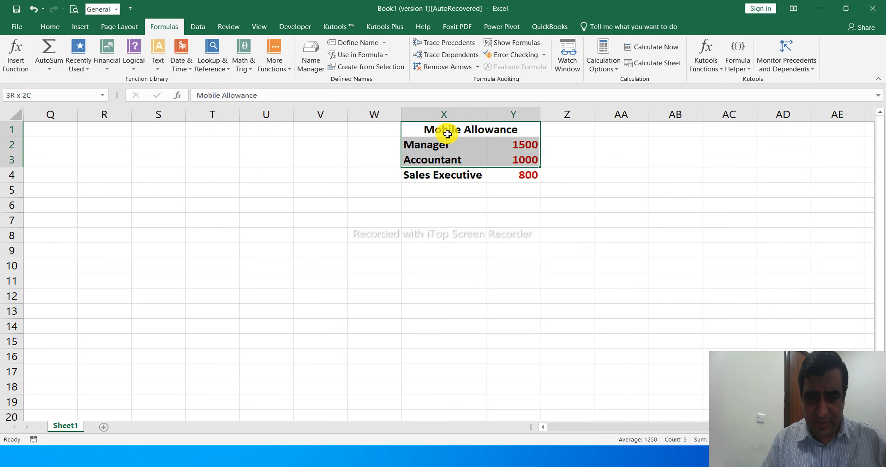
{"action": "key", "text": "Down"}
{"action": "key", "text": "shift+Right"}
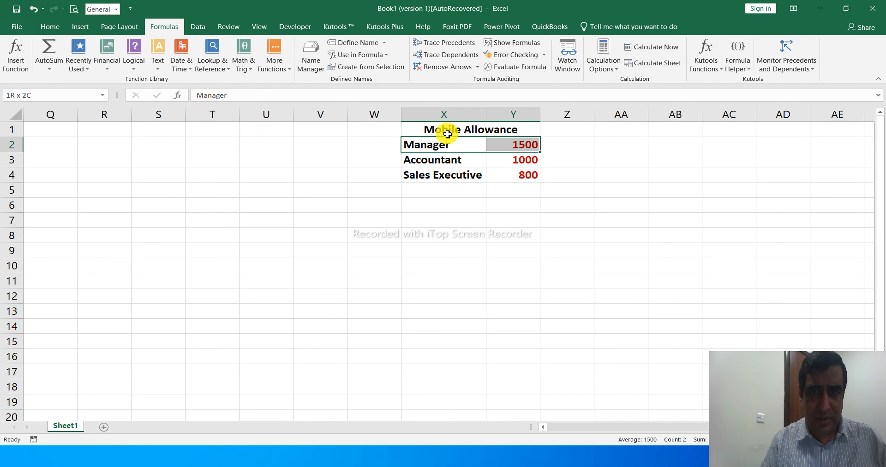
{"action": "key", "text": "shift+Down"}
{"action": "key", "text": "shift+Down"}
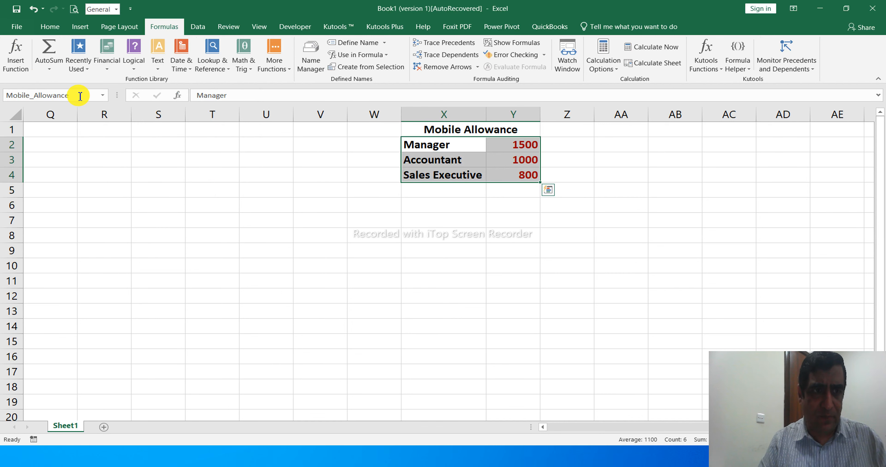
Copy the Nested If label cell F8 to H8 and replace the copied text with Vlookup
{"action": "left_click", "coordinate": [220, 224]}
{"action": "key", "text": "Left"}
{"action": "key", "text": "Left"}
{"action": "key", "text": "Left"}
{"action": "key", "text": "Left"}
{"action": "key", "text": "Left"}
{"action": "key", "text": "Left"}
{"action": "key", "text": "Left"}
{"action": "key", "text": "Left"}
{"action": "key", "text": "Left"}
{"action": "key", "text": "Left"}
{"action": "key", "text": "Left"}
{"action": "key", "text": "Left"}
{"action": "key", "text": "Left"}
{"action": "key", "text": "Left"}
{"action": "key", "text": "Left"}
{"action": "key", "text": "Left"}
{"action": "key", "text": "Left"}
{"action": "key", "text": "Left"}
{"action": "key", "text": "Left"}
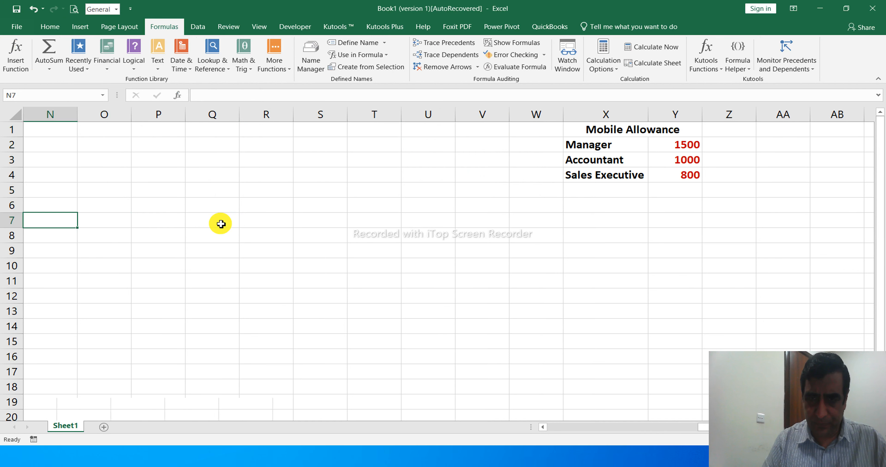
{"action": "key", "text": "Up"}
{"action": "key", "text": "Up"}
{"action": "key", "text": "Up"}
{"action": "key", "text": "Up"}
{"action": "key", "text": "Up"}
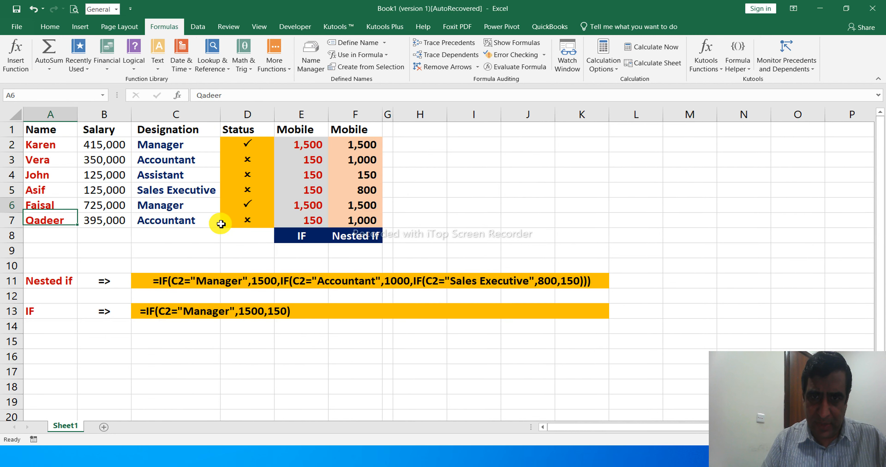
{"action": "key", "text": "Up"}
{"action": "key", "text": "Right"}
{"action": "key", "text": "Right"}
{"action": "key", "text": "Right"}
{"action": "key", "text": "Right"}
{"action": "key", "text": "Right"}
{"action": "key", "text": "Right"}
{"action": "key", "text": "Right"}
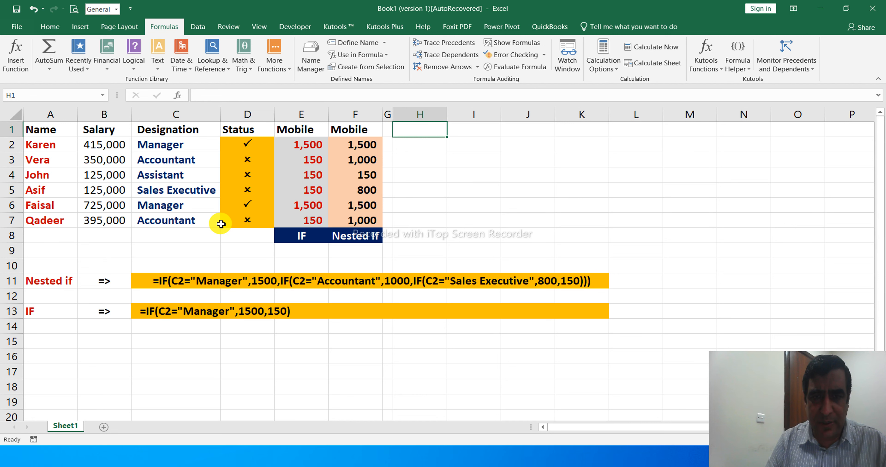
{"action": "key", "text": "Down"}
{"action": "key", "text": "Down"}
{"action": "key", "text": "Down"}
{"action": "key", "text": "Down"}
{"action": "key", "text": "Down"}
{"action": "key", "text": "Down"}
{"action": "key", "text": "Down"}
{"action": "key", "text": "Left"}
{"action": "key", "text": "Left"}
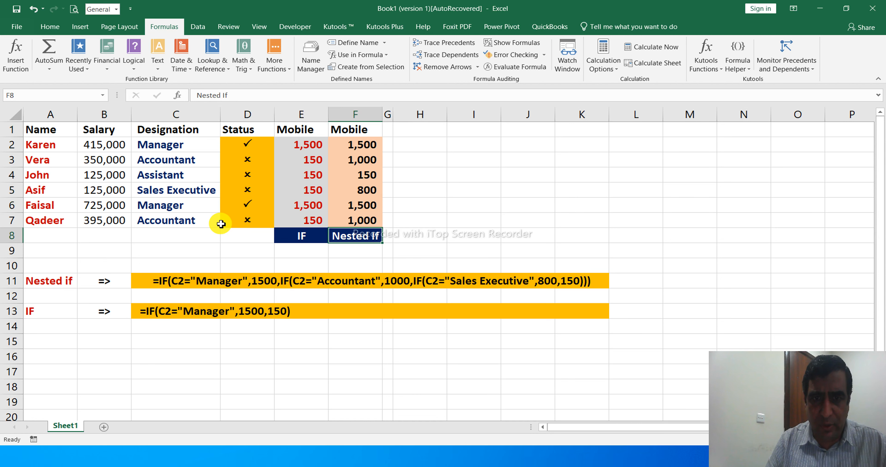
{"action": "key", "text": "ctrl+c"}
{"action": "key", "text": "Right"}
{"action": "key", "text": "Right"}
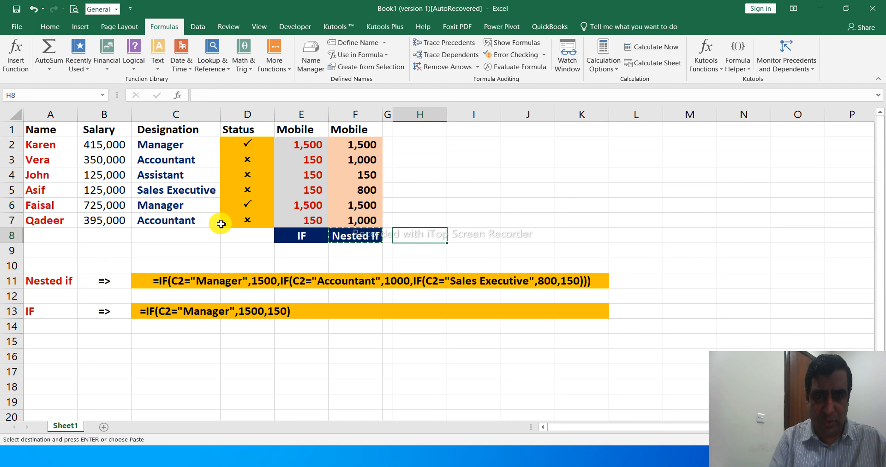
{"action": "key", "text": "Return"}
{"action": "type", "text": "V"}
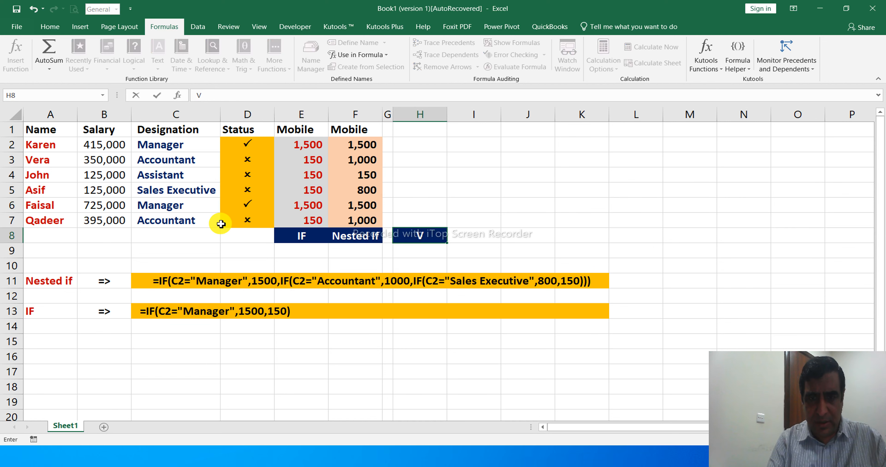
{"action": "type", "text": "lookup"}
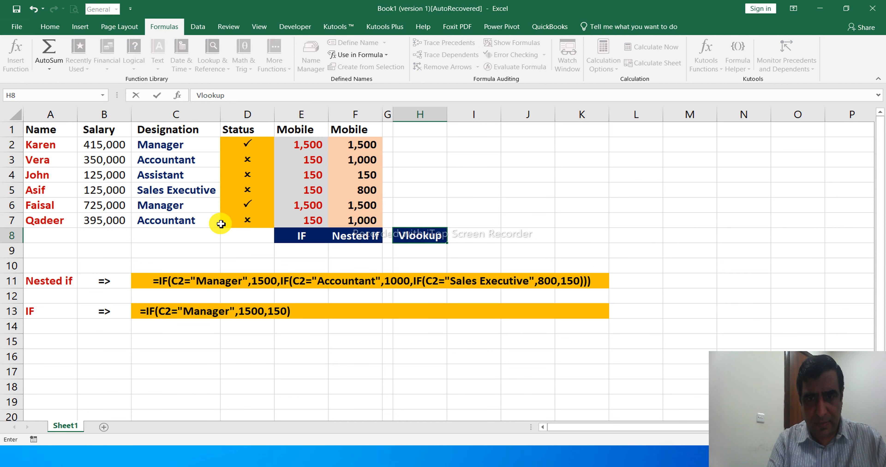
{"action": "key", "text": "Return"}
Copy the Mobile heading from F1 to H1 above the Vlookup column
{"action": "key", "text": "Up"}
{"action": "key", "text": "Up"}
{"action": "key", "text": "Up"}
{"action": "key", "text": "Up"}
{"action": "key", "text": "Up"}
{"action": "key", "text": "Up"}
{"action": "key", "text": "Up"}
{"action": "key", "text": "Up"}
{"action": "key", "text": "Left"}
{"action": "key", "text": "Left"}
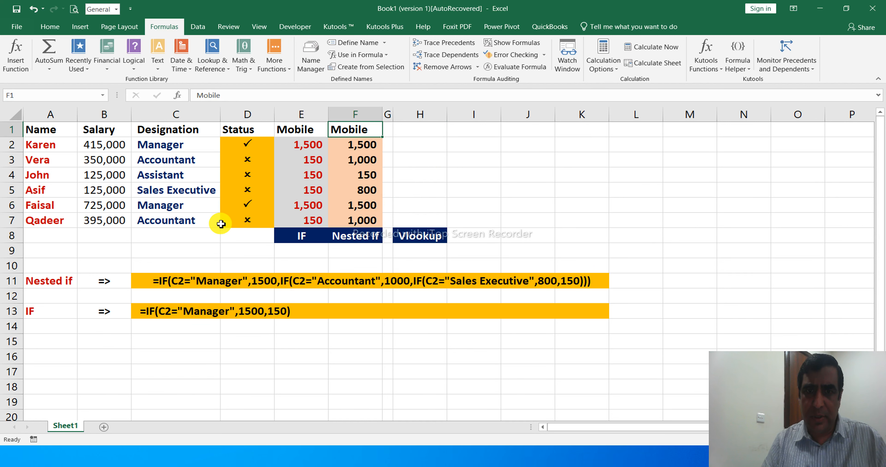
{"action": "key", "text": "ctrl+c"}
{"action": "key", "text": "Right"}
{"action": "key", "text": "Right"}
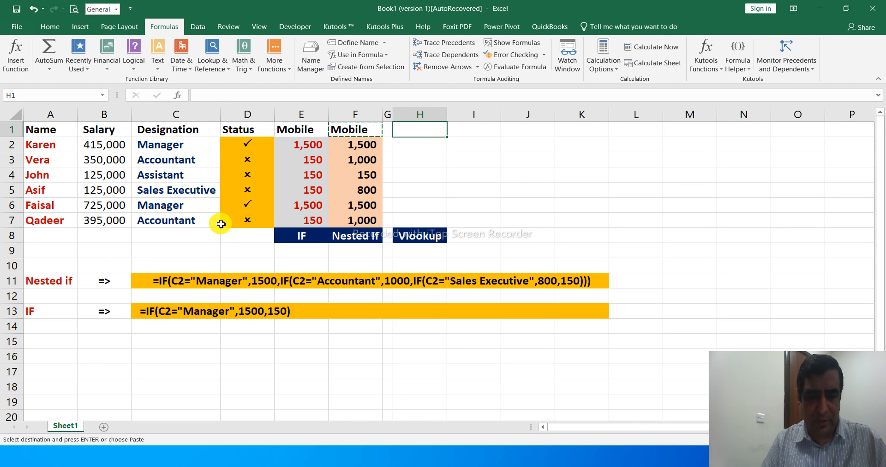
{"action": "key", "text": "Return"}
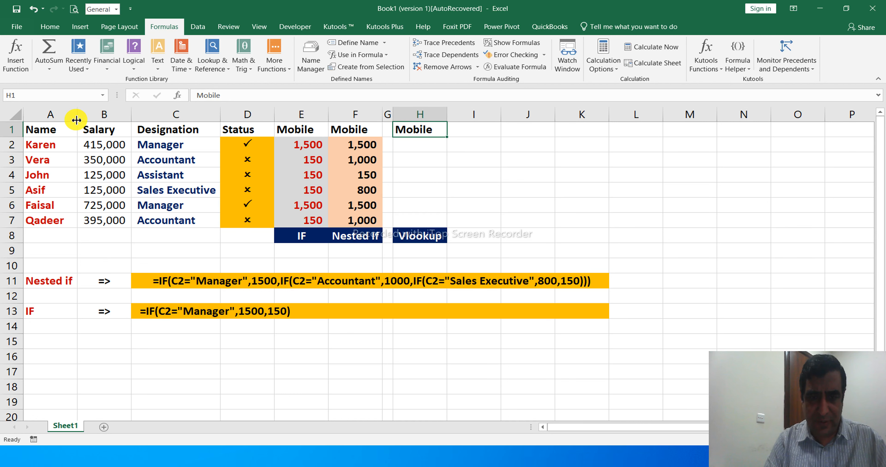
Change the font color of the Mobile heading in H1 to dark orange
{"action": "left_click", "coordinate": [49, 27]}
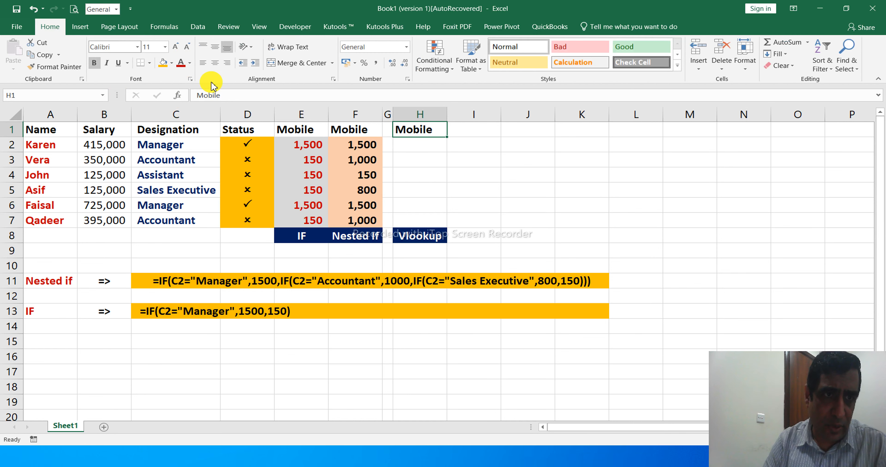
{"action": "left_click", "coordinate": [192, 64]}
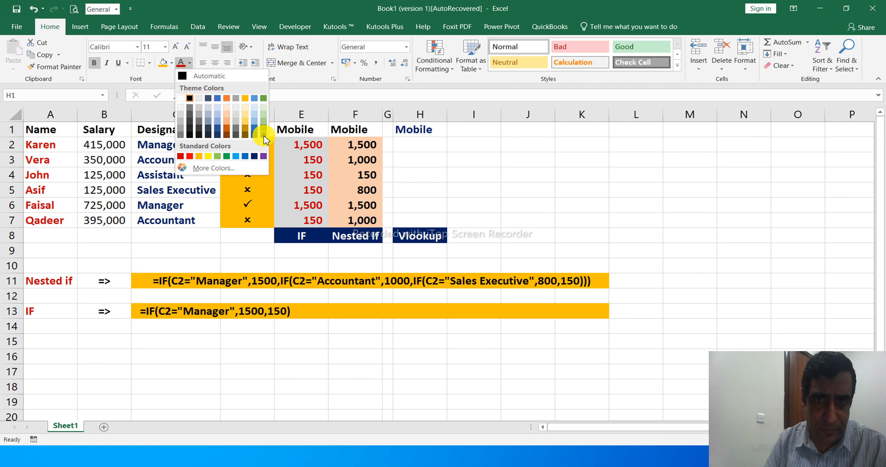
{"action": "left_click", "coordinate": [226, 129]}
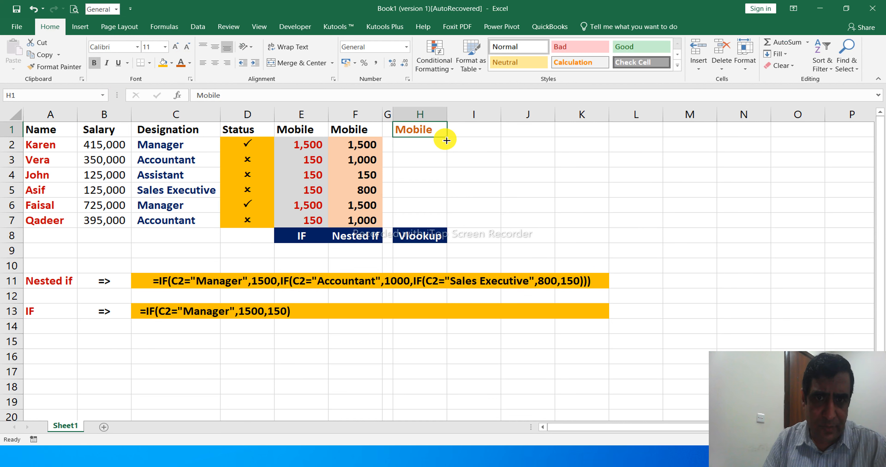
Start a VLOOKUP formula in H2 with the designation in C2 as the lookup value
{"action": "left_click", "coordinate": [438, 141]}
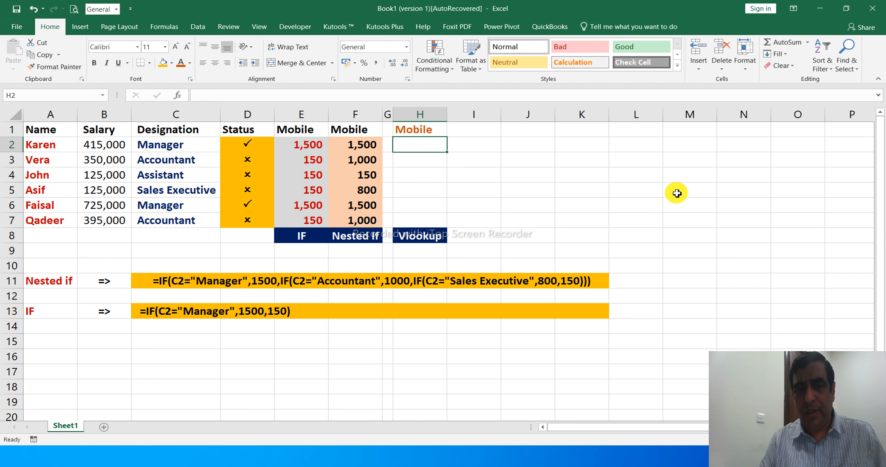
{"action": "type", "text": "="}
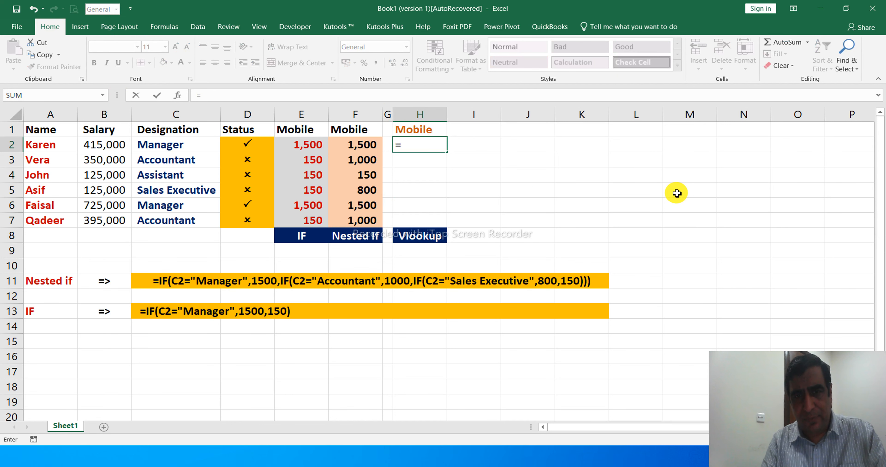
{"action": "type", "text": "vloo"}
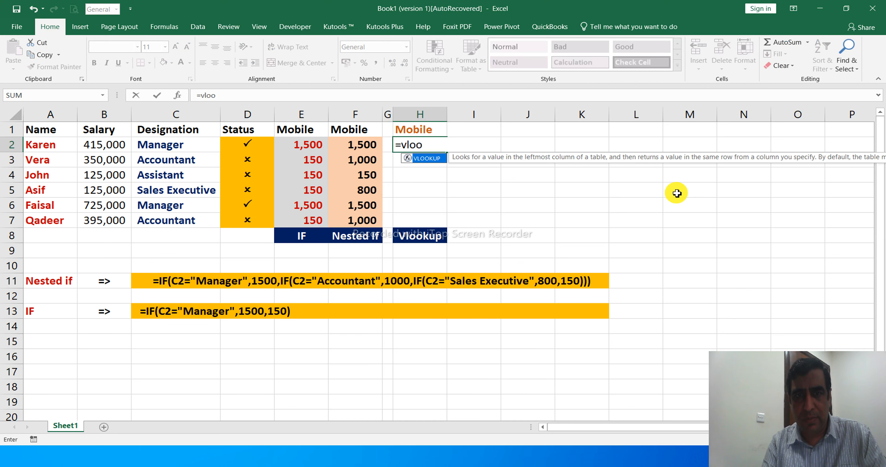
{"action": "key", "text": "Tab"}
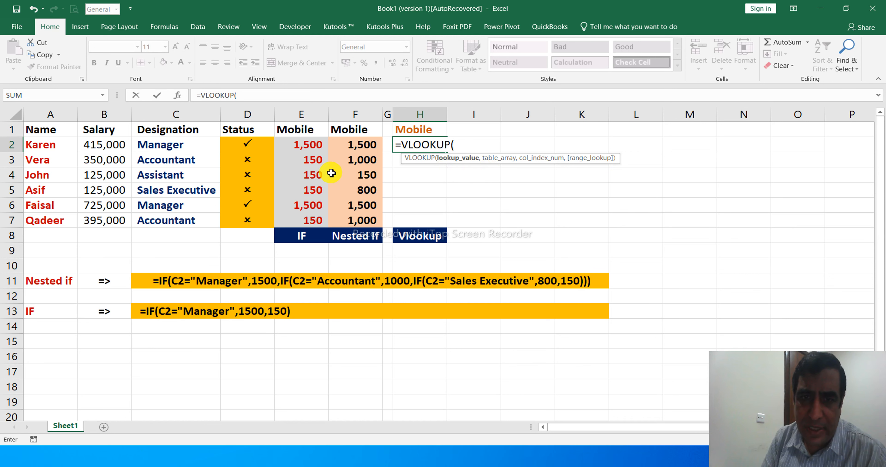
{"action": "left_click", "coordinate": [166, 146]}
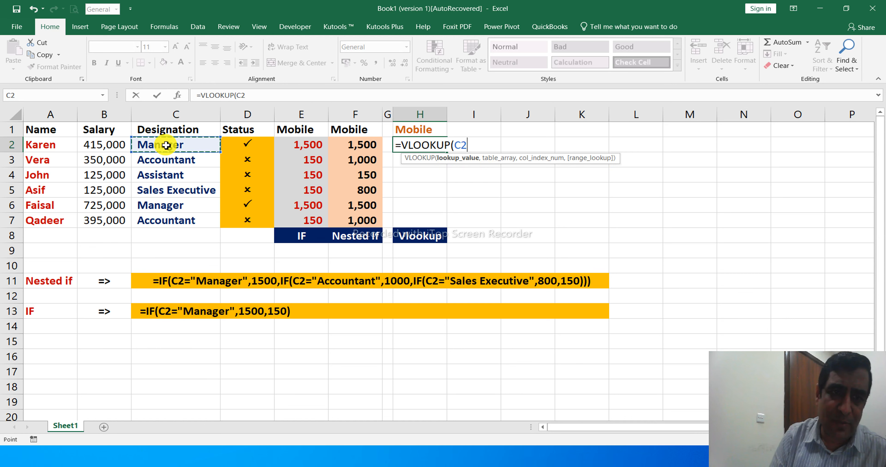
{"action": "type", "text": ","}
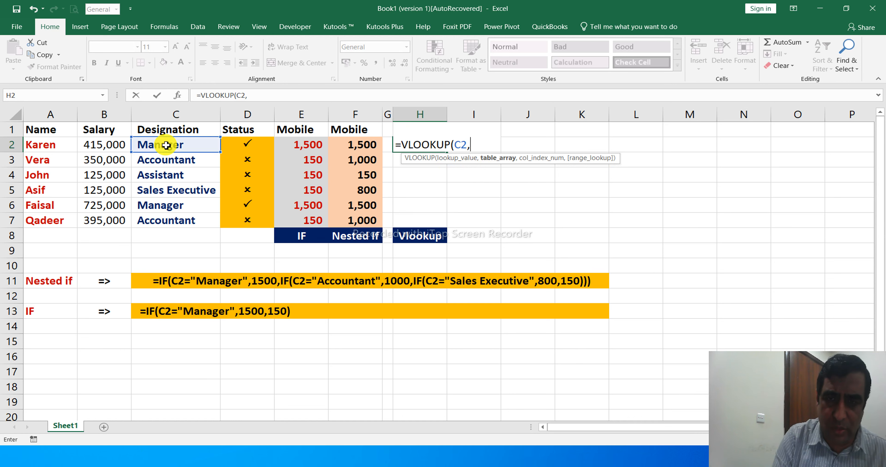
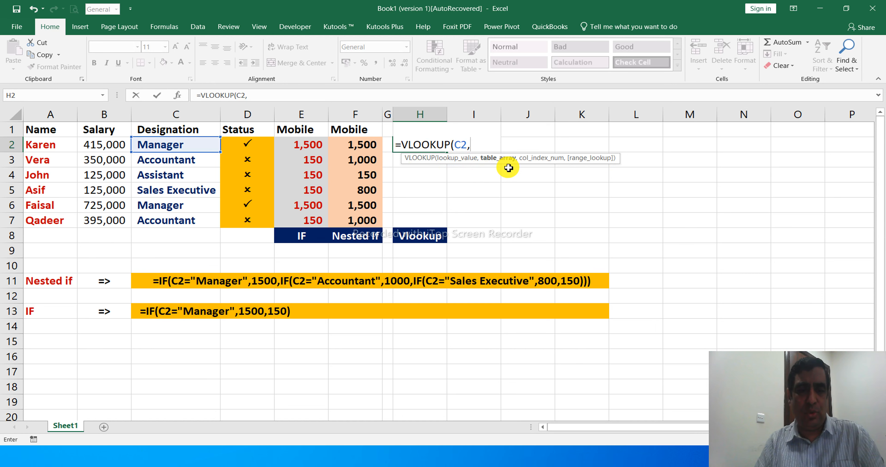
Insert the defined name Mobile_Allowance as the table array of the H2 formula and check the range it covers
{"action": "key", "text": "F3"}
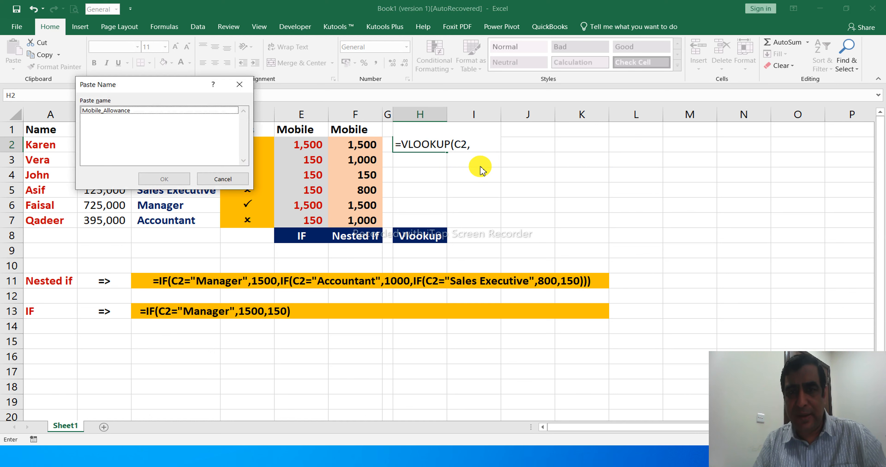
{"action": "double_click", "coordinate": [138, 112]}
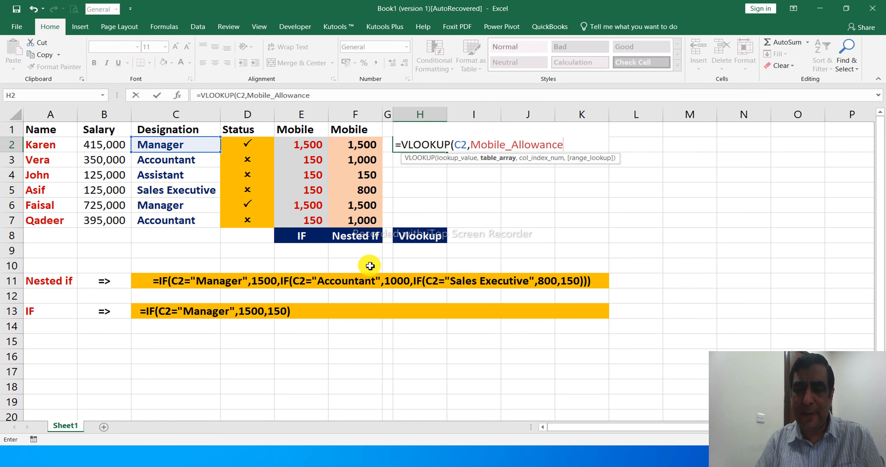
{"action": "left_click_drag", "start_coordinate": [587, 428], "coordinate": [714, 423]}
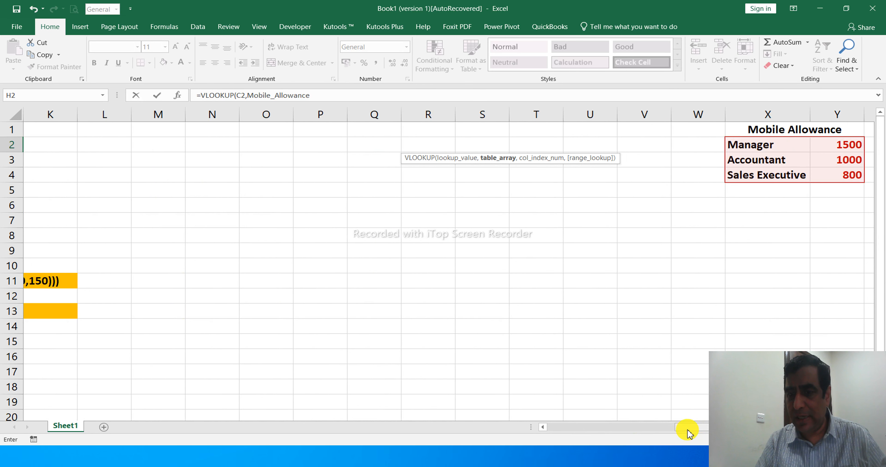
{"action": "left_click_drag", "start_coordinate": [682, 433], "coordinate": [554, 435]}
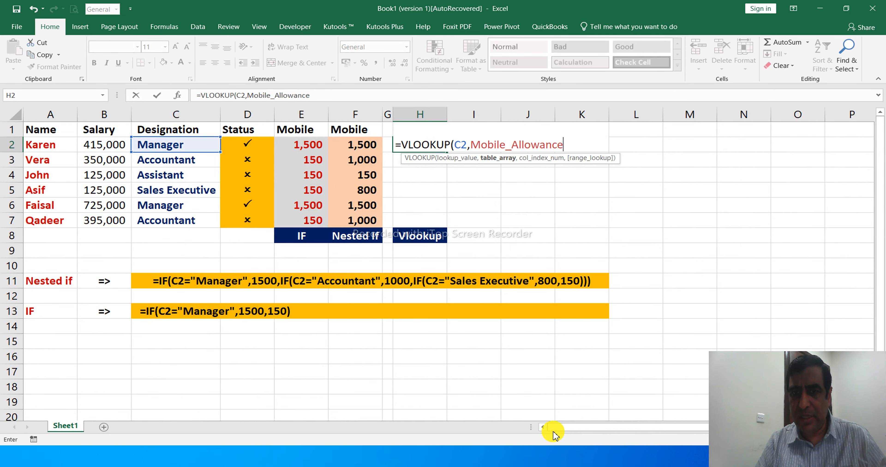
{"action": "type", "text": ","}
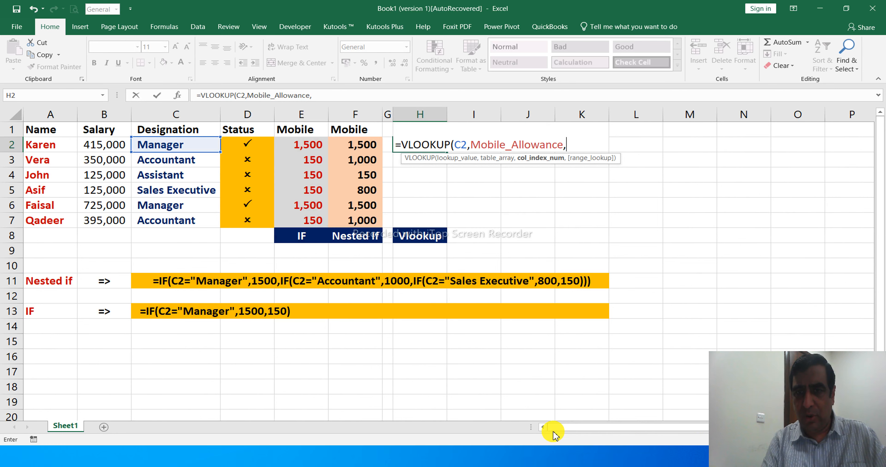
Check the lookup table's columns and complete the H2 VLOOKUP with column index 2 and exact match 0
{"action": "left_click_drag", "start_coordinate": [554, 435], "coordinate": [705, 429]}
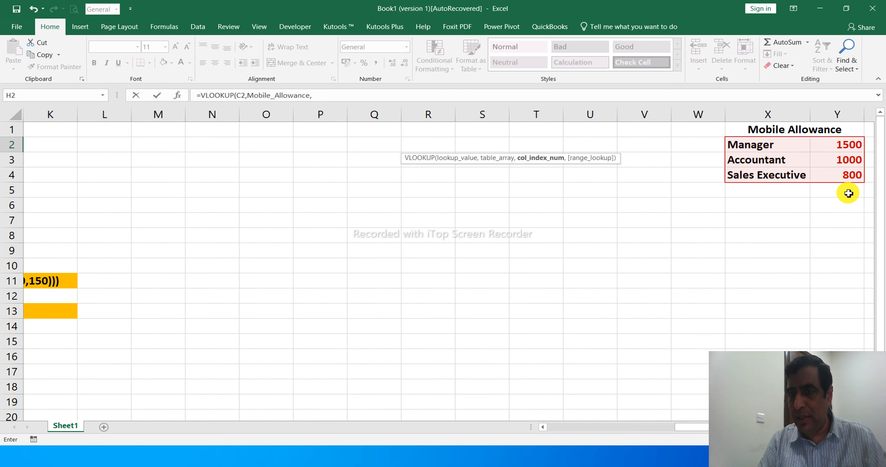
{"action": "left_click", "coordinate": [549, 428]}
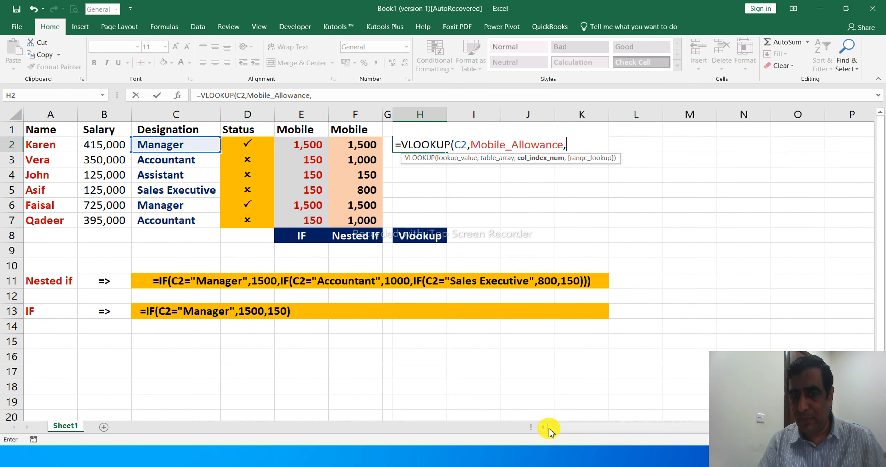
{"action": "type", "text": "2"}
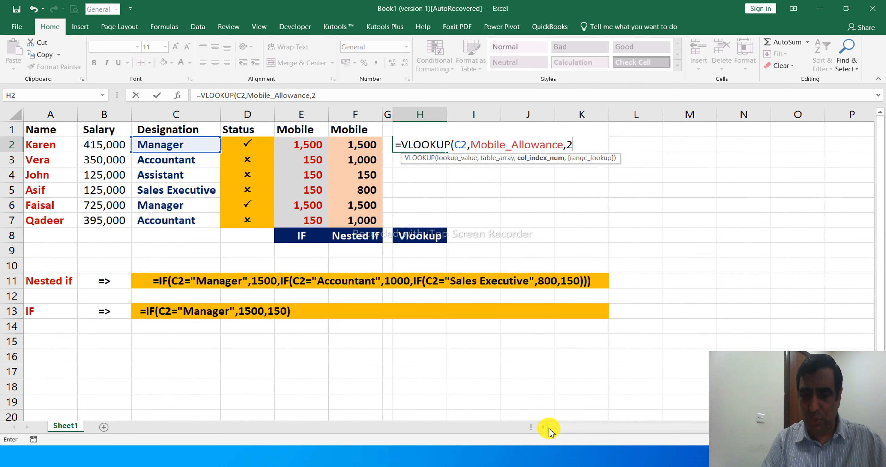
{"action": "type", "text": ","}
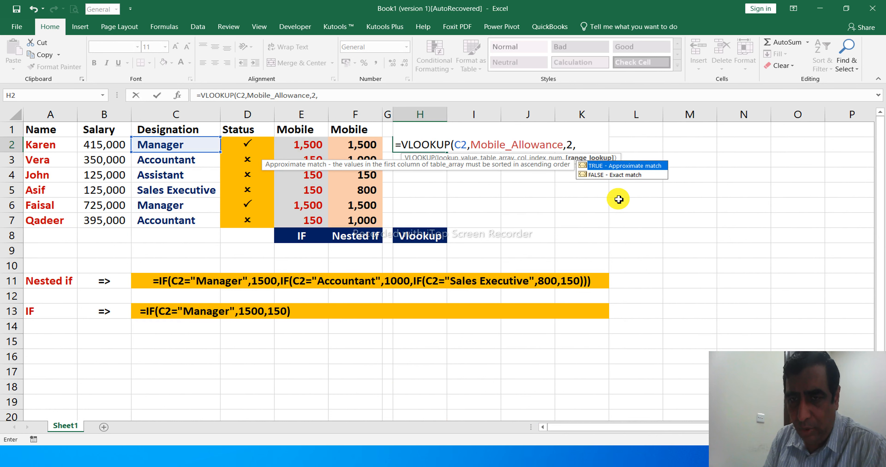
{"action": "type", "text": "0"}
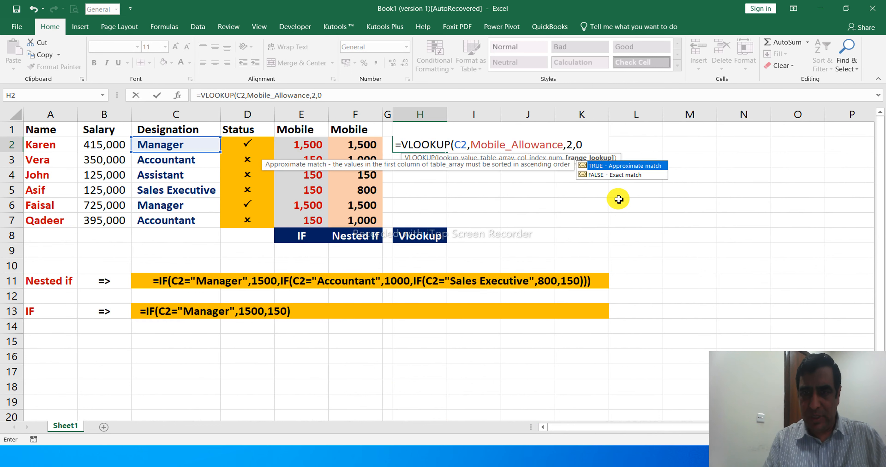
{"action": "type", "text": ")"}
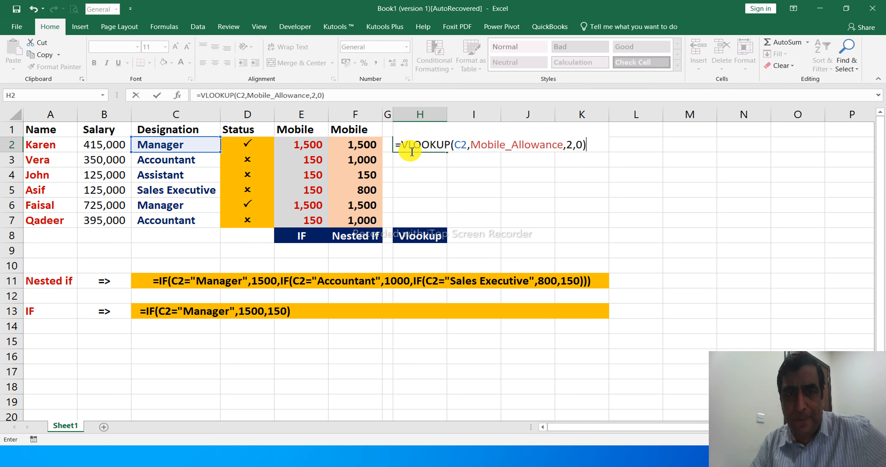
{"action": "key", "text": "Return"}
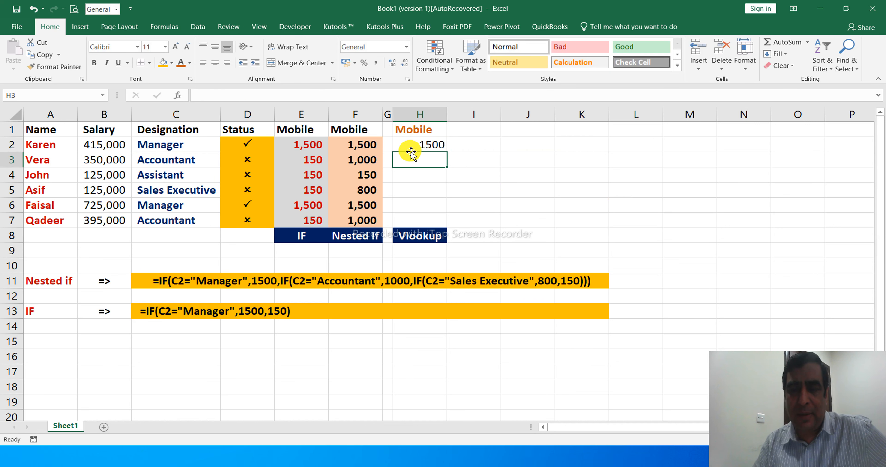
Make H2 bold with a blue font and fill its VLOOKUP formula down through H7
{"action": "left_click", "coordinate": [409, 150]}
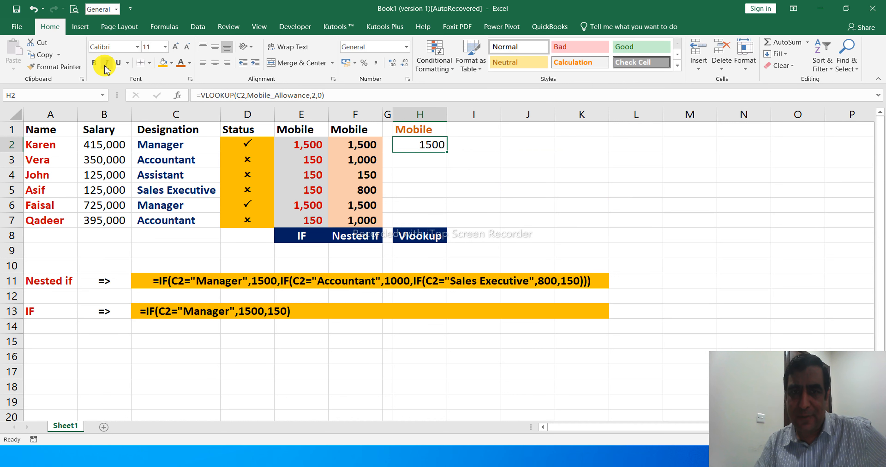
{"action": "left_click", "coordinate": [95, 64]}
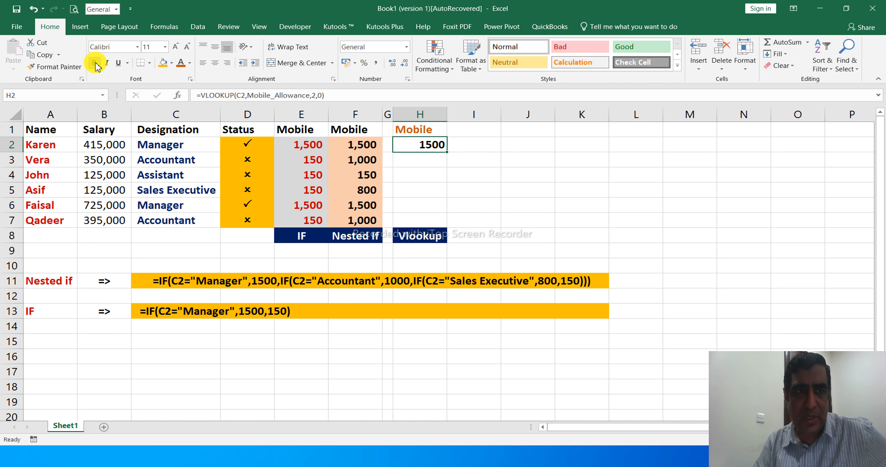
{"action": "left_click", "coordinate": [189, 63]}
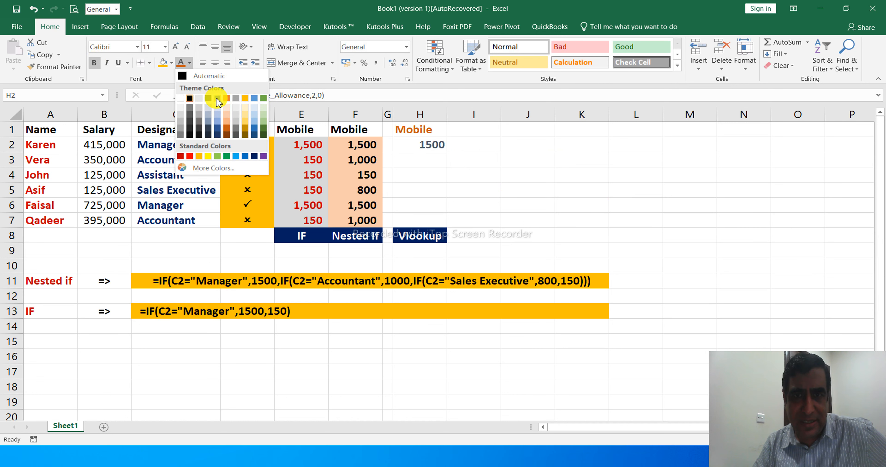
{"action": "left_click", "coordinate": [217, 99]}
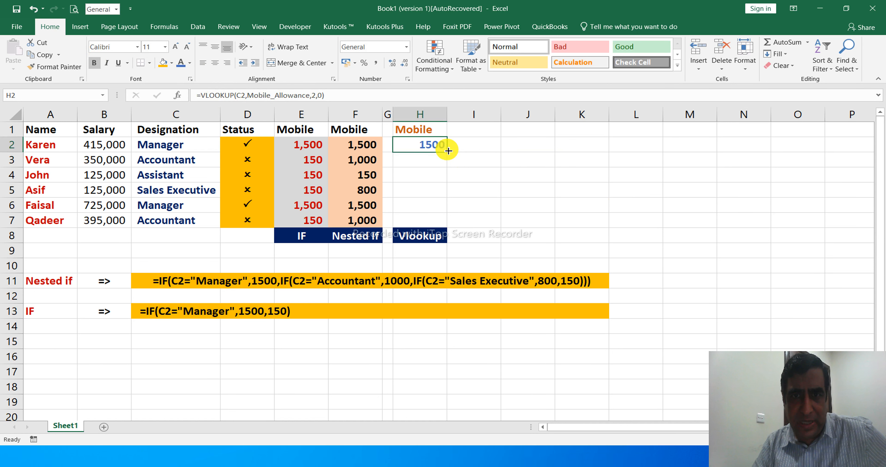
{"action": "double_click", "coordinate": [447, 152]}
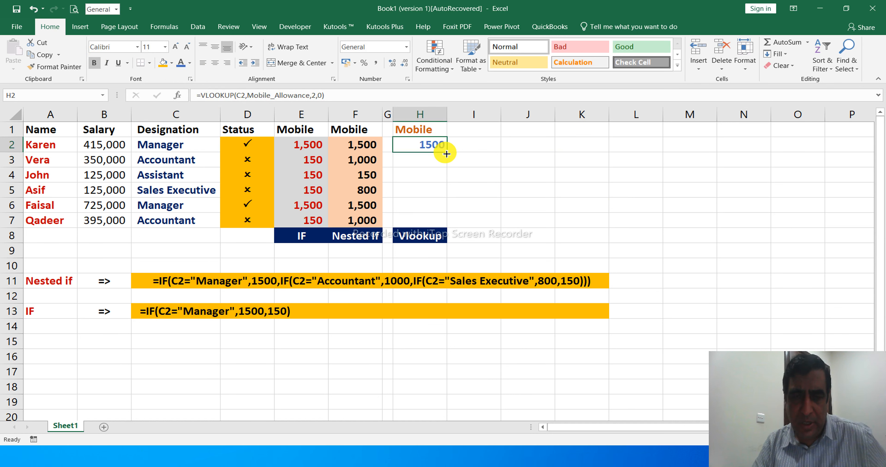
{"action": "left_click_drag", "start_coordinate": [447, 152], "coordinate": [441, 225]}
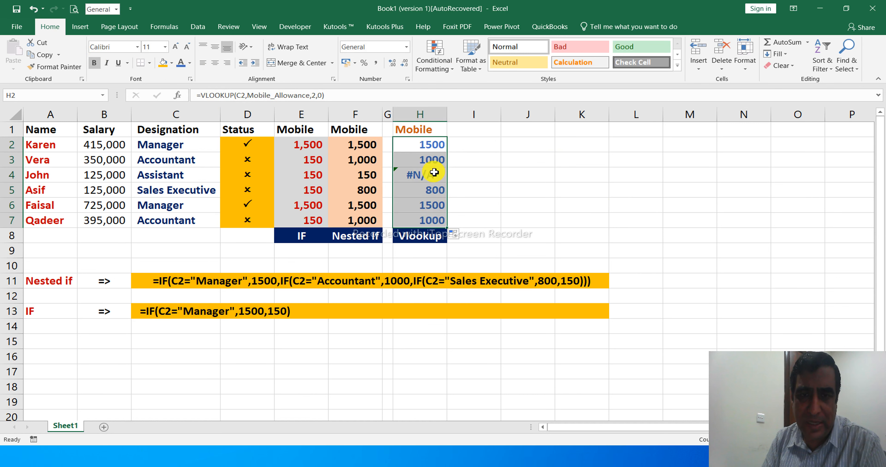
Wrap the VLOOKUP in IFERROR with 150 as the error value and enter it in all of H2:H7
{"action": "double_click", "coordinate": [429, 144]}
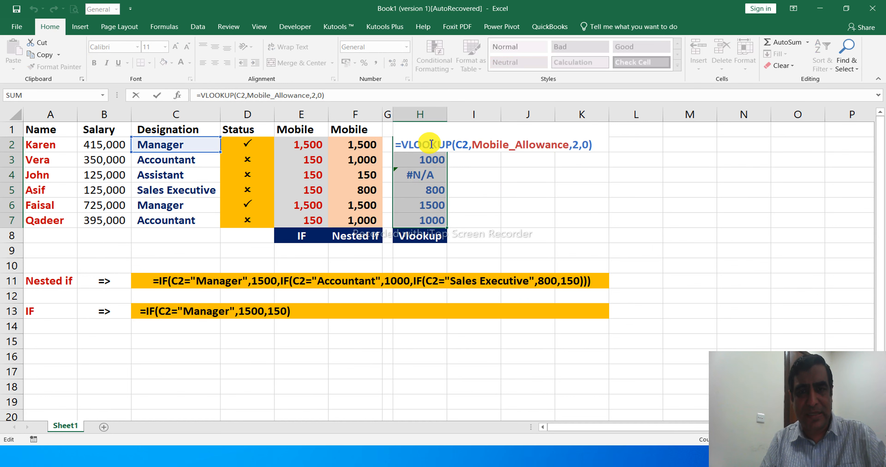
{"action": "left_click", "coordinate": [403, 147]}
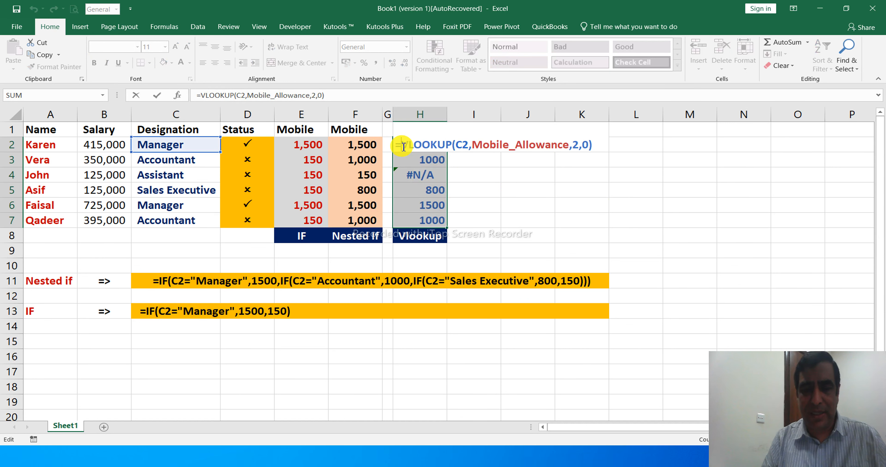
{"action": "type", "text": "if"}
{"action": "key", "text": "Down"}
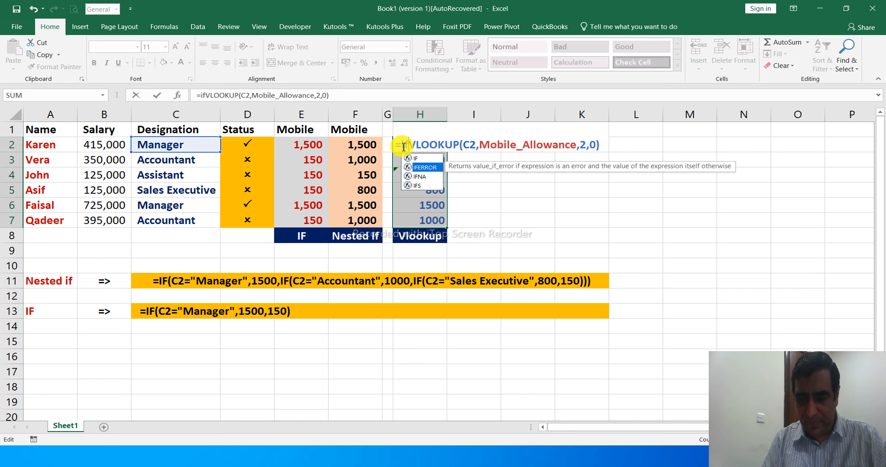
{"action": "key", "text": "Tab"}
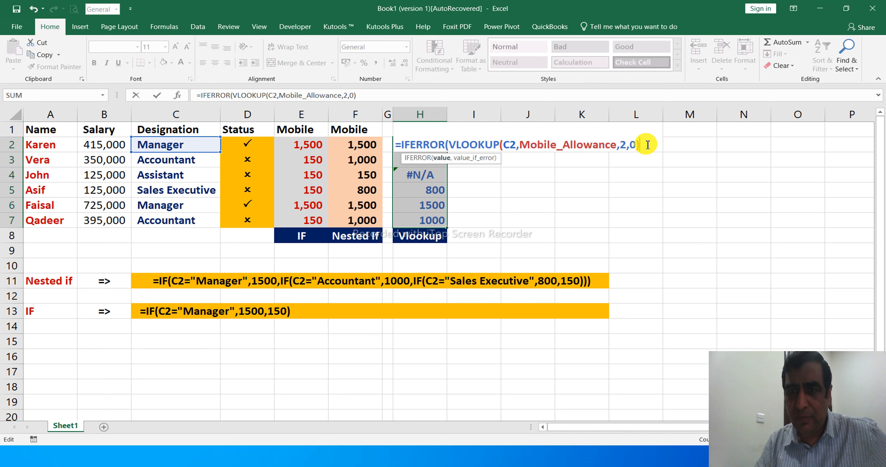
{"action": "type", "text": ","}
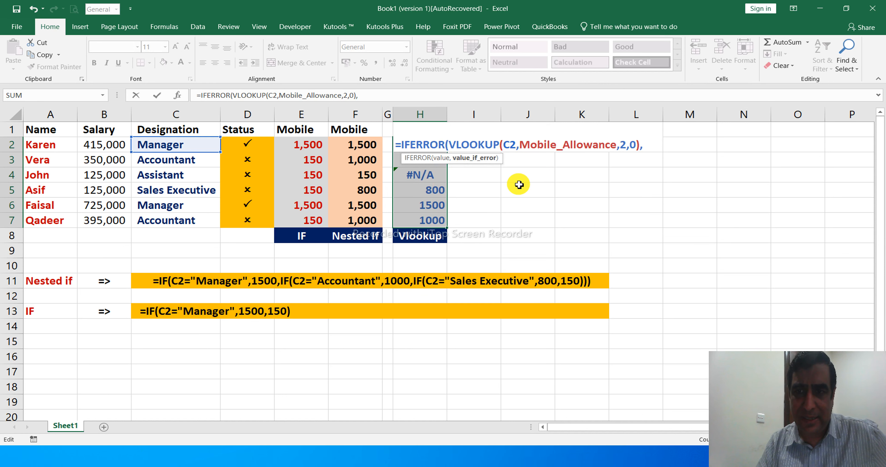
{"action": "type", "text": "150"}
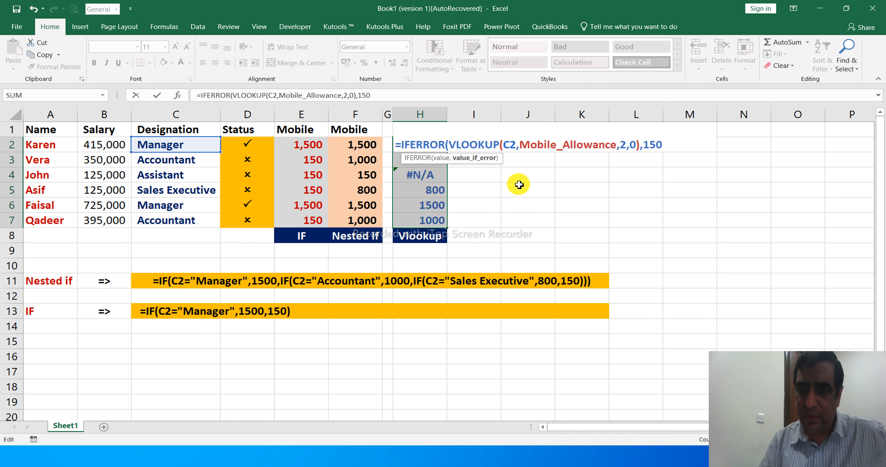
{"action": "type", "text": ")"}
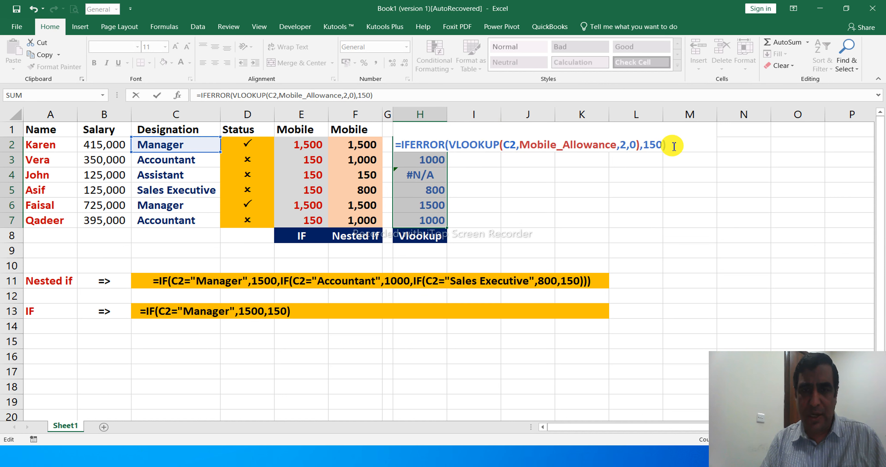
{"action": "key", "text": "ctrl+Return"}
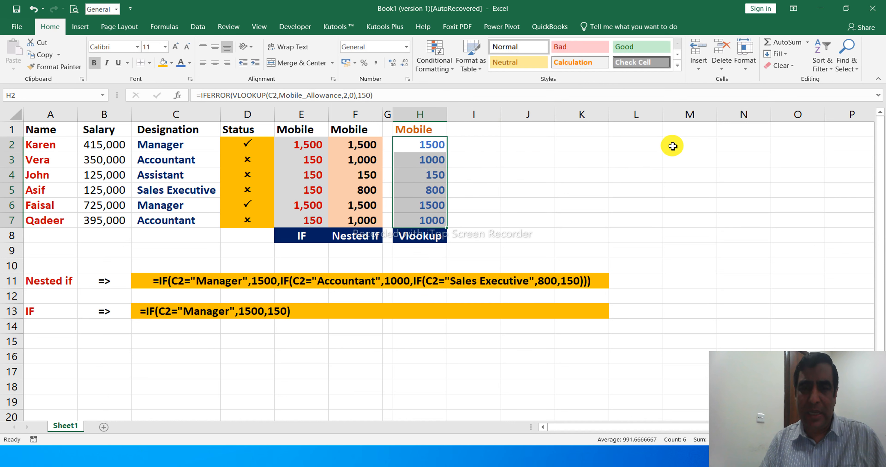
Apply the Comma [0] cell style and a light blue-gray fill to H2:H7
{"action": "left_click", "coordinate": [676, 68]}
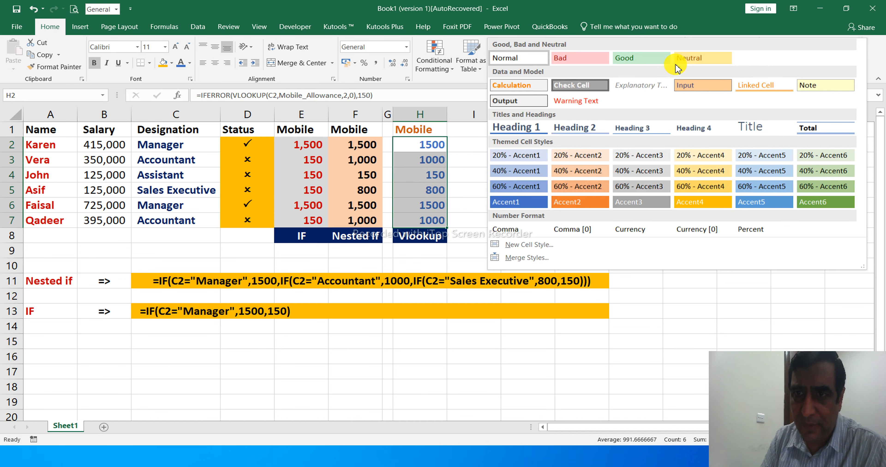
{"action": "left_click", "coordinate": [570, 230]}
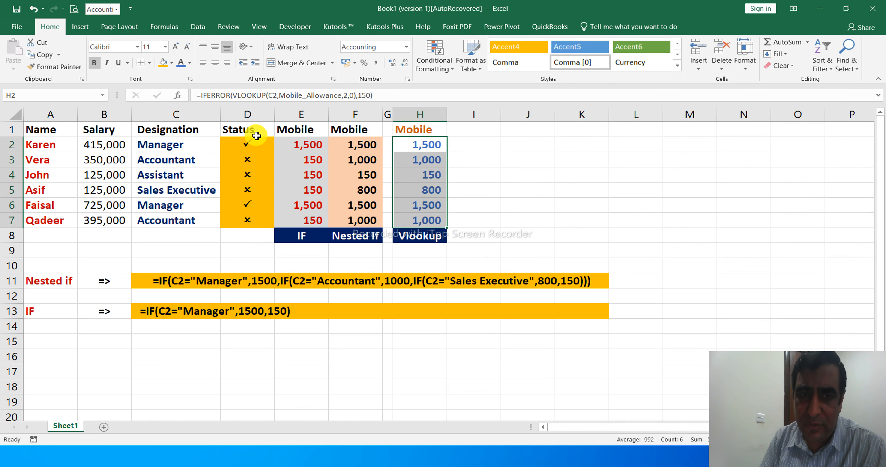
{"action": "left_click", "coordinate": [171, 63]}
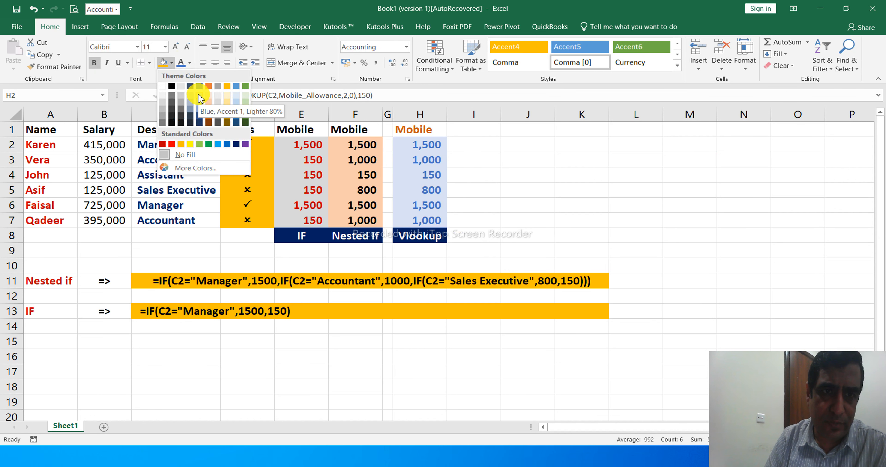
{"action": "left_click", "coordinate": [200, 98]}
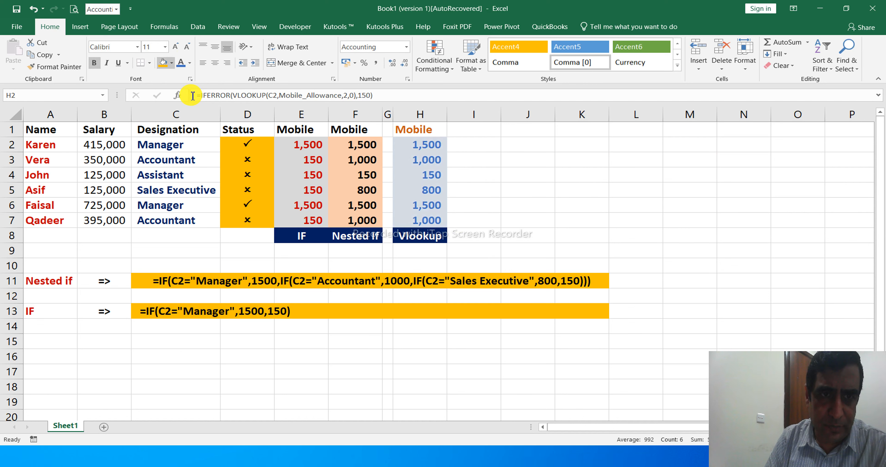
{"action": "left_click", "coordinate": [490, 161]}
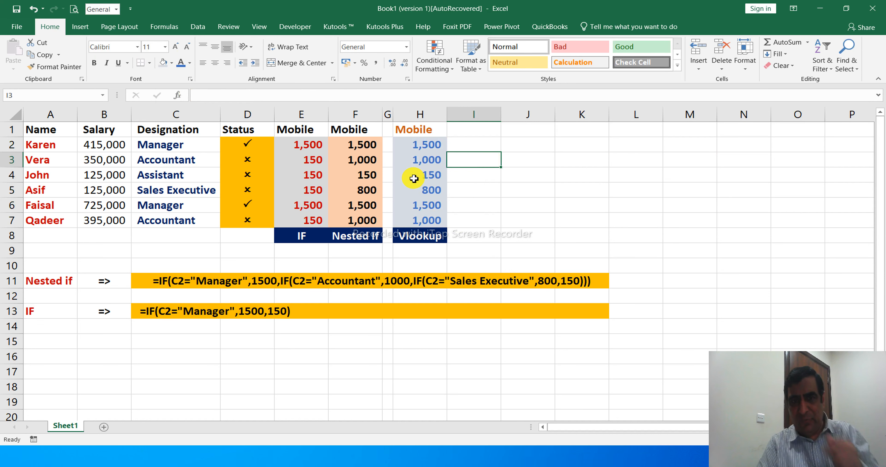
Copy the formula text from H2 into C15 as displayed text: =IFERROR(VLOOKUP(C2,Mobile_Allowance,2,0),150)
{"action": "left_click", "coordinate": [421, 146]}
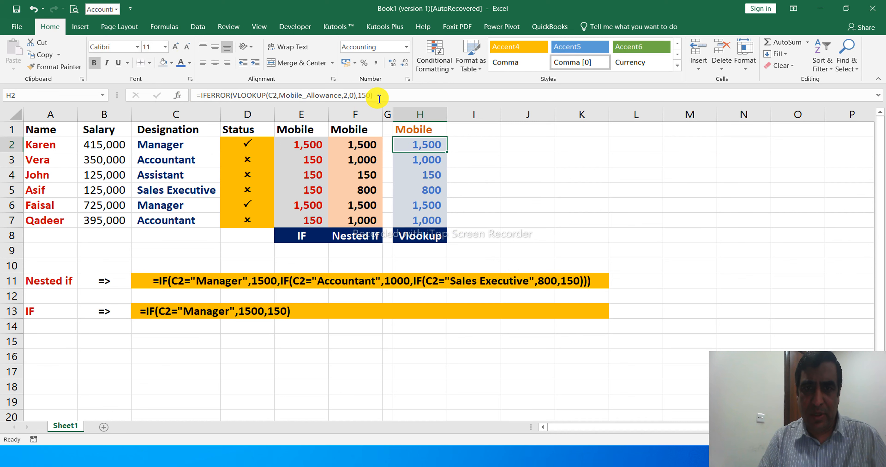
{"action": "key", "text": "F2"}
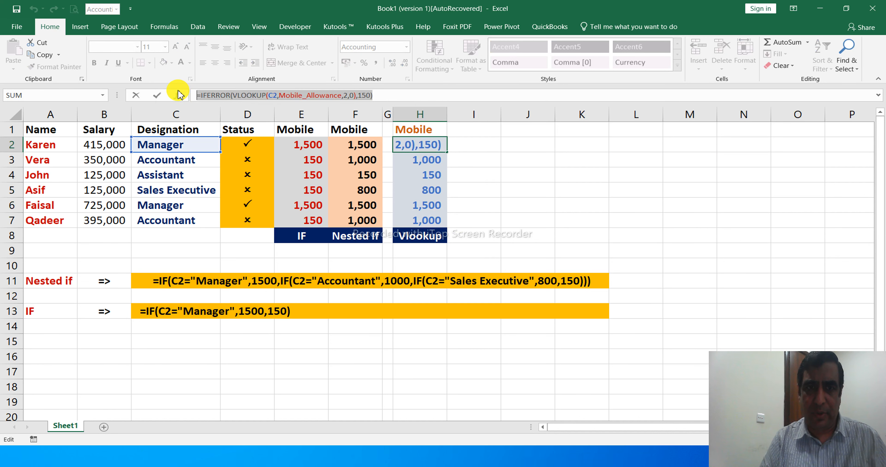
{"action": "key", "text": "Escape"}
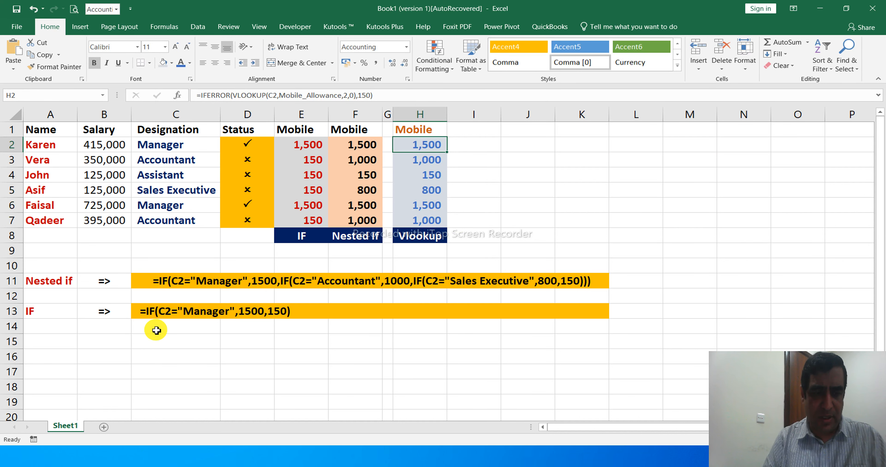
{"action": "left_click", "coordinate": [158, 343]}
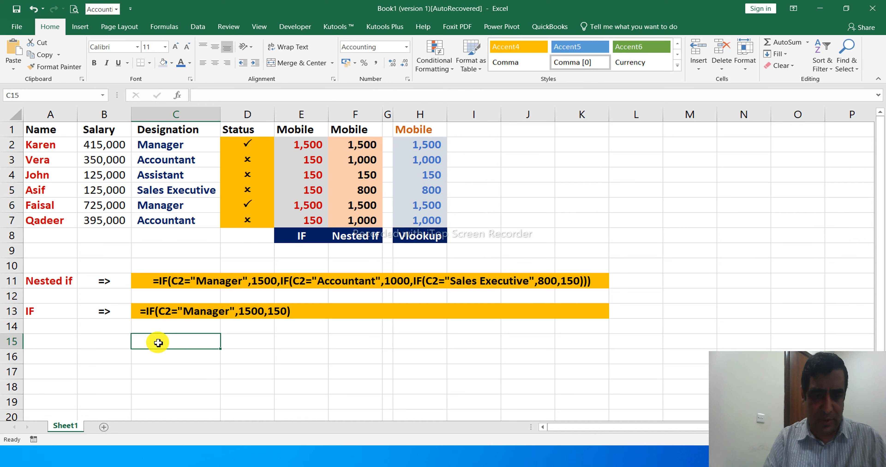
{"action": "type", "text": "=IFERROR(VLOOKUP(C2,Mobile_Allowance,2,0),150)"}
{"action": "key", "text": "Return"}
{"action": "key", "text": "Up"}
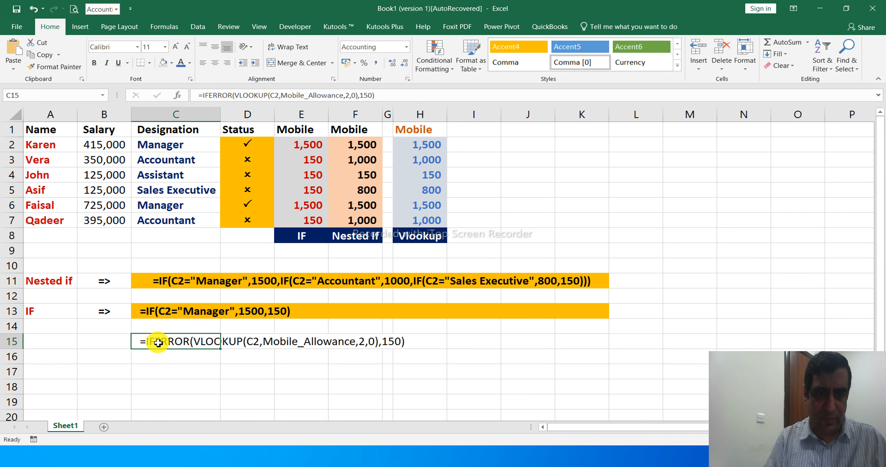
Make the range C15:K15 holding the IFERROR formula text bold
{"action": "key", "text": "shift+Right"}
{"action": "key", "text": "shift+Right"}
{"action": "key", "text": "shift+Right"}
{"action": "key", "text": "shift+Right"}
{"action": "key", "text": "shift+Right"}
{"action": "key", "text": "shift+Right"}
{"action": "key", "text": "shift+Right"}
{"action": "key", "text": "shift+Right"}
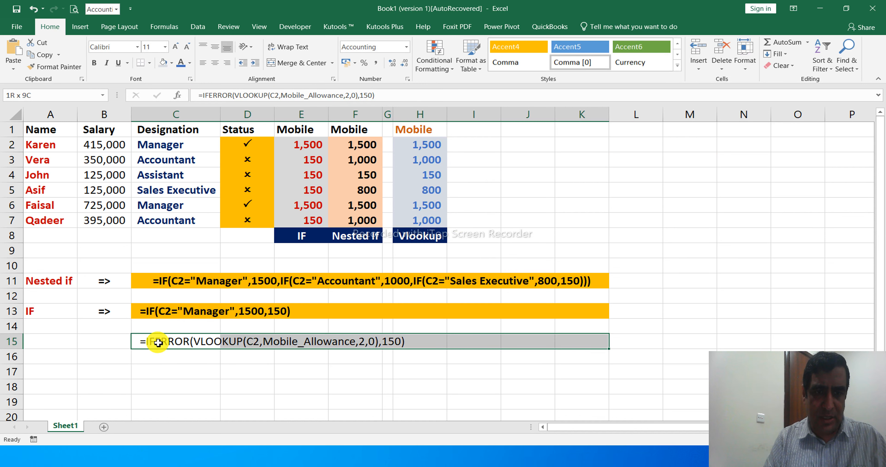
{"action": "key", "text": "ctrl+b"}
Copy the formatting of the IF formula cell C13 onto C15, leaving its text intact
{"action": "key", "text": "Up"}
{"action": "key", "text": "Up"}
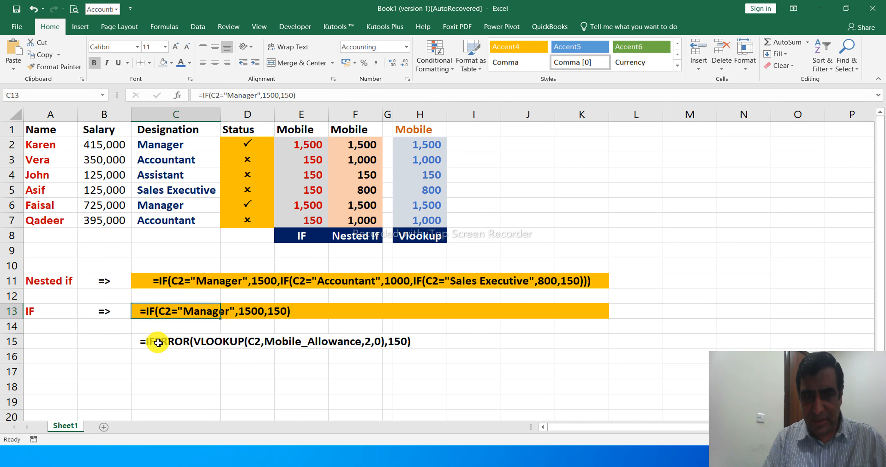
{"action": "key", "text": "ctrl+c"}
{"action": "key", "text": "Down"}
{"action": "key", "text": "Down"}
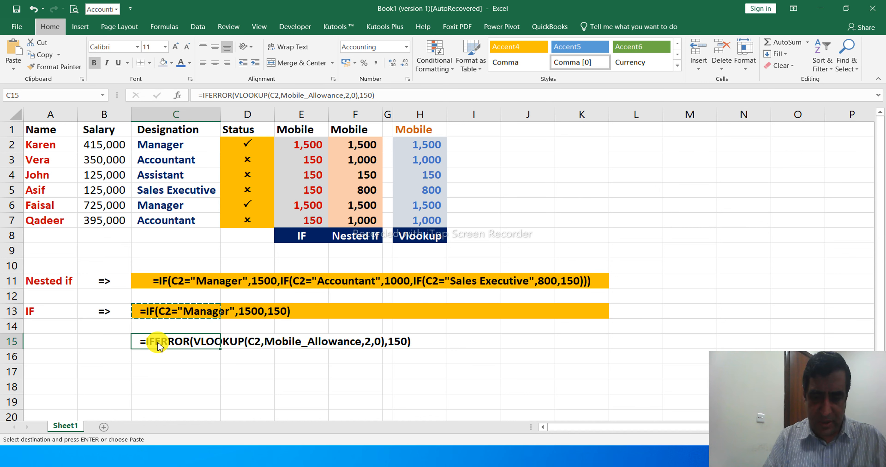
{"action": "key", "text": "h"}
{"action": "key", "text": "v"}
{"action": "key", "text": "r"}
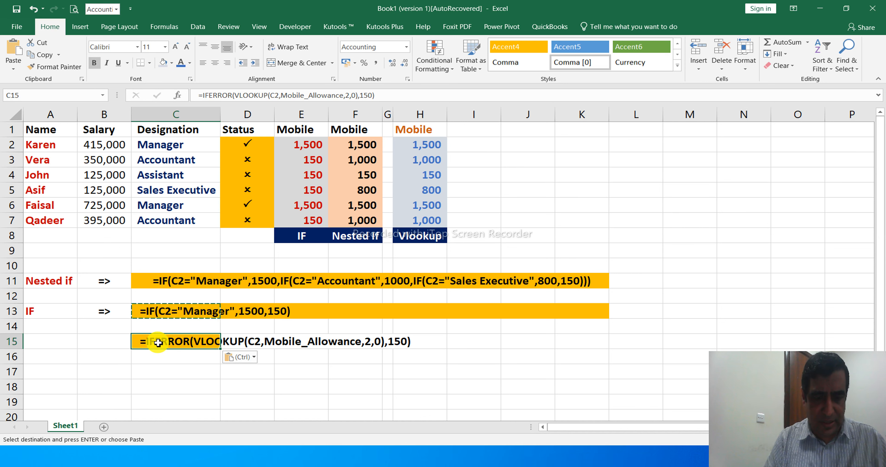
Merge and center the range C15:K15 that holds the IFERROR formula text
{"action": "key", "text": "shift+Right"}
{"action": "key", "text": "shift+Right"}
{"action": "key", "text": "shift+Right"}
{"action": "key", "text": "shift+Right"}
{"action": "key", "text": "shift+Right"}
{"action": "key", "text": "shift+Right"}
{"action": "key", "text": "shift+Right"}
{"action": "key", "text": "shift+Right"}
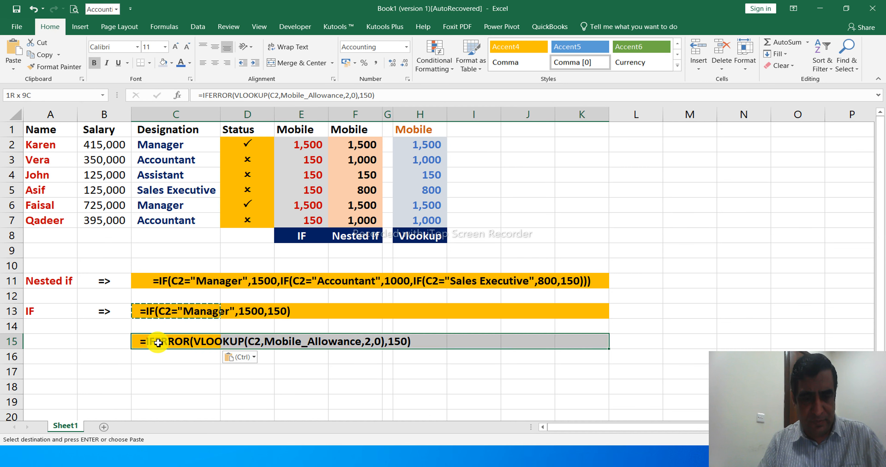
{"action": "key", "text": "alt"}
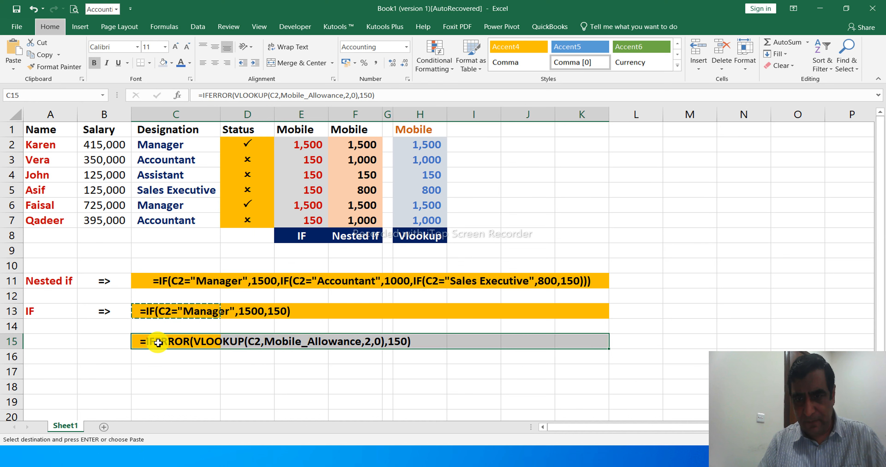
{"action": "key", "text": "h"}
{"action": "key", "text": "m"}
{"action": "key", "text": "c"}
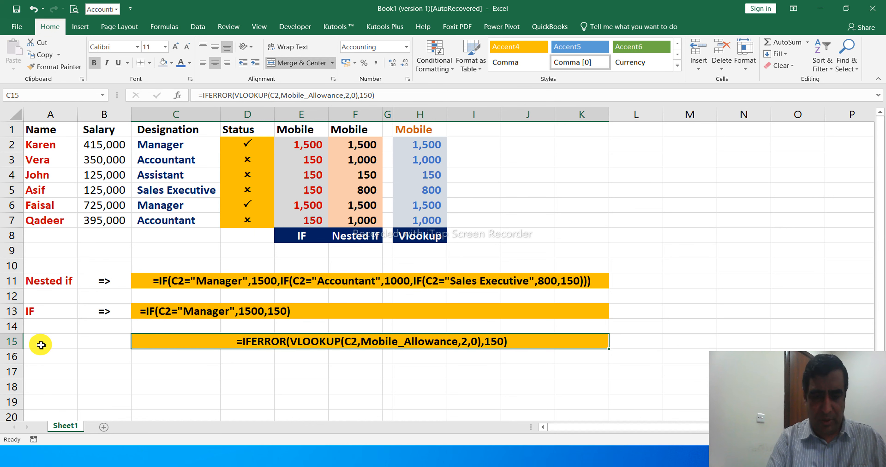
Copy the IF label and its arrow from A13:B13 into A15:B15
{"action": "left_click", "coordinate": [41, 345]}
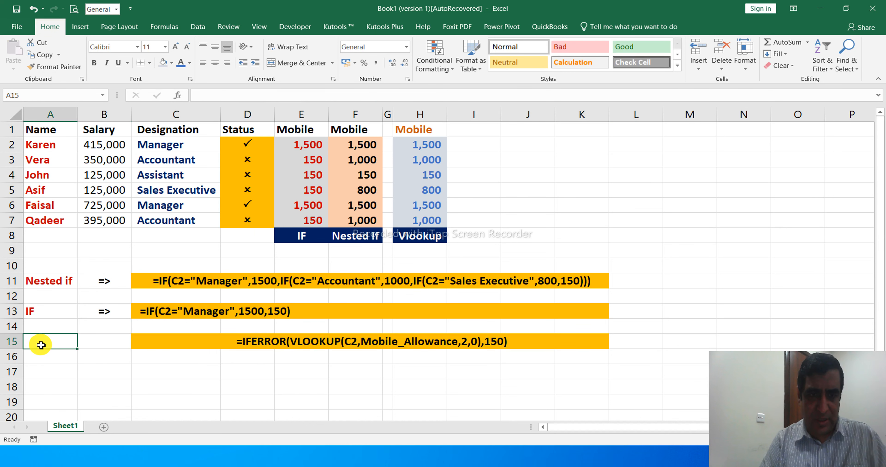
{"action": "left_click", "coordinate": [39, 313]}
{"action": "key", "text": "shift+Right"}
{"action": "key", "text": "ctrl+c"}
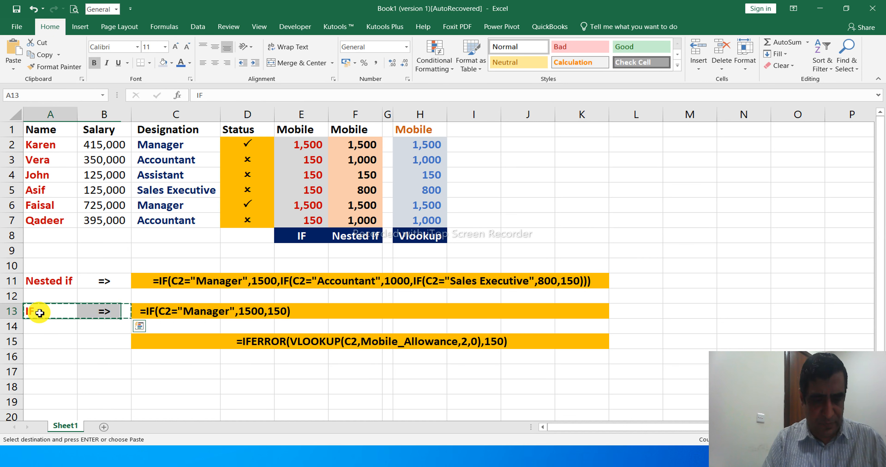
{"action": "key", "text": "Down"}
{"action": "key", "text": "Down"}
{"action": "key", "text": "Return"}
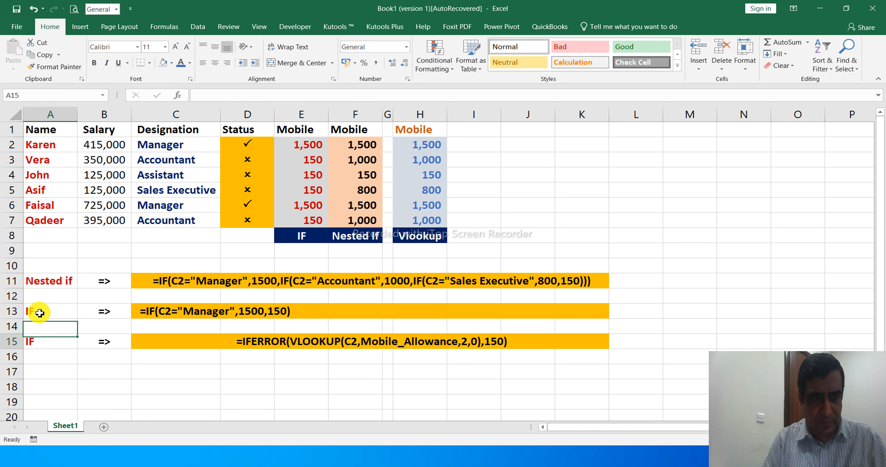
Replace the label in A15 with VLOOKUP
{"action": "type", "text": "vl"}
{"action": "key", "text": "BackSpace"}
{"action": "key", "text": "BackSpace"}
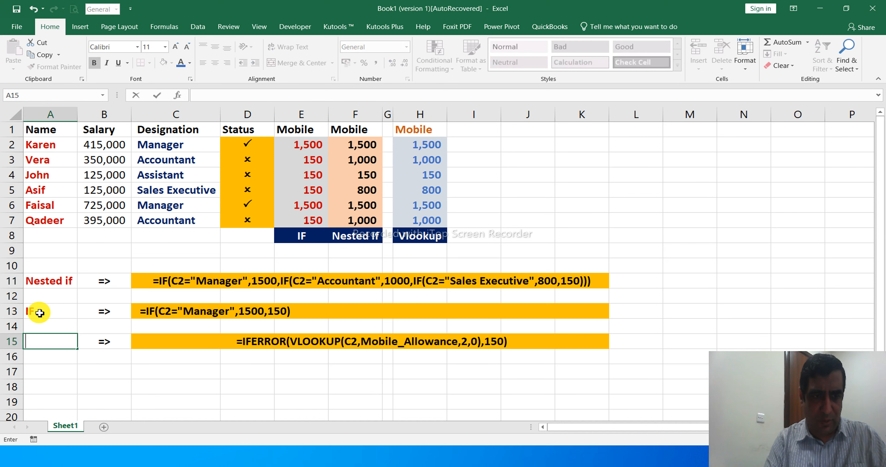
{"action": "type", "text": "VLOOKU"}
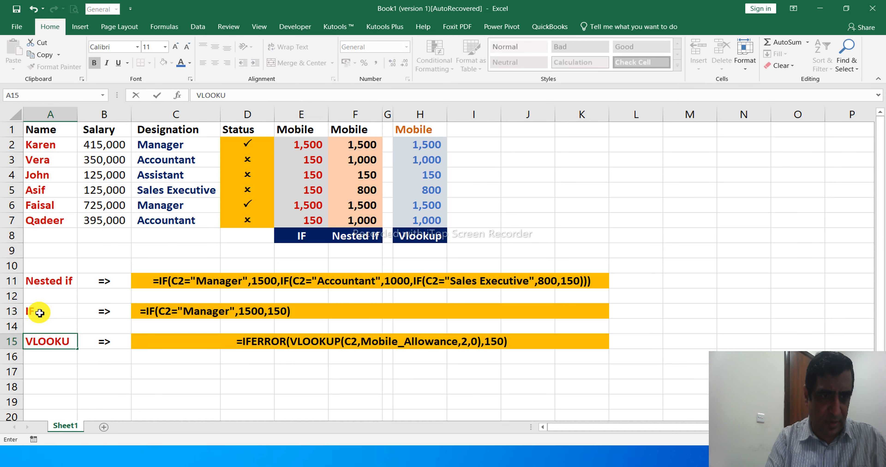
{"action": "type", "text": "P"}
{"action": "key", "text": "Return"}
Left-align the IFERROR formula text in the merged cell C15
{"action": "key", "text": "Up"}
{"action": "key", "text": "Right"}
{"action": "key", "text": "Right"}
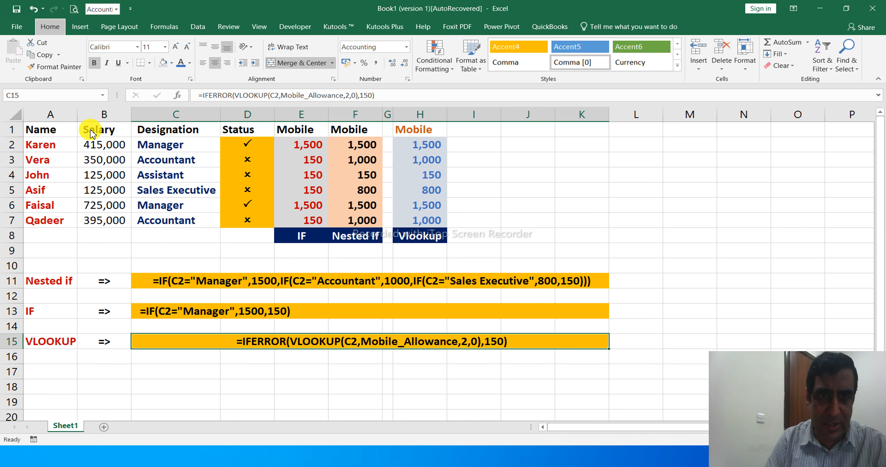
{"action": "key", "text": "alt+h"}
{"action": "key", "text": "a"}
{"action": "key", "text": "l"}
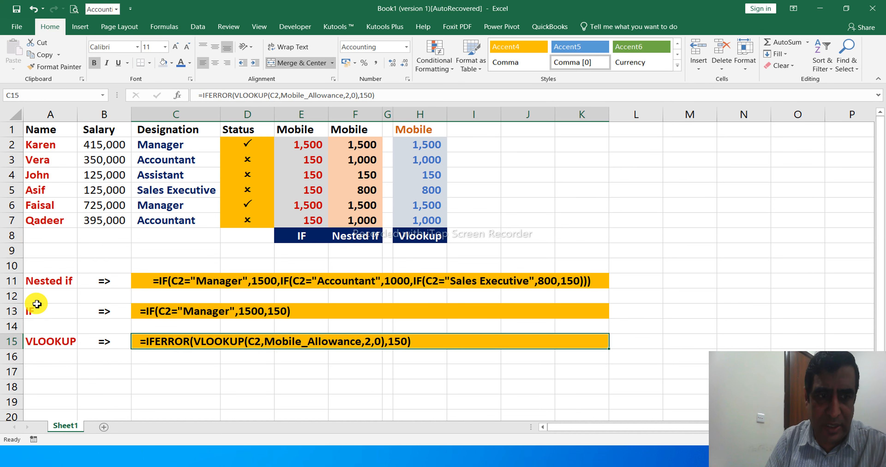
{"action": "left_click", "coordinate": [51, 283]}
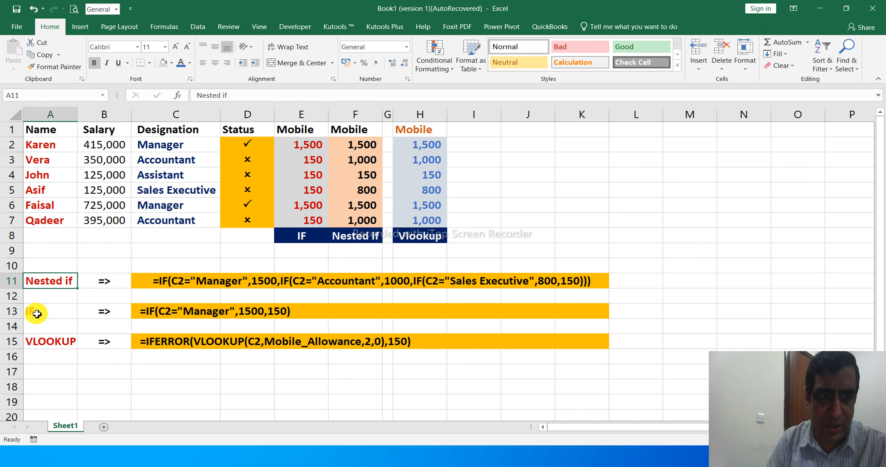
{"action": "left_click", "coordinate": [36, 313]}
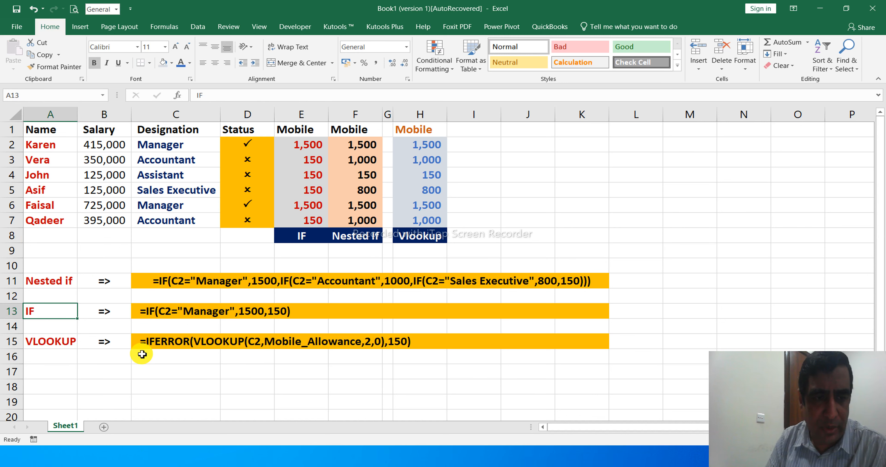
{"action": "left_click", "coordinate": [55, 342]}
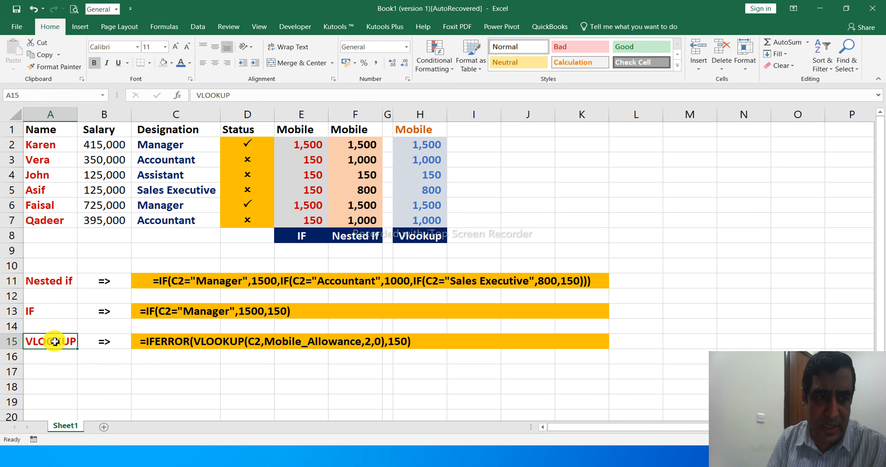
{"action": "left_click", "coordinate": [34, 280]}
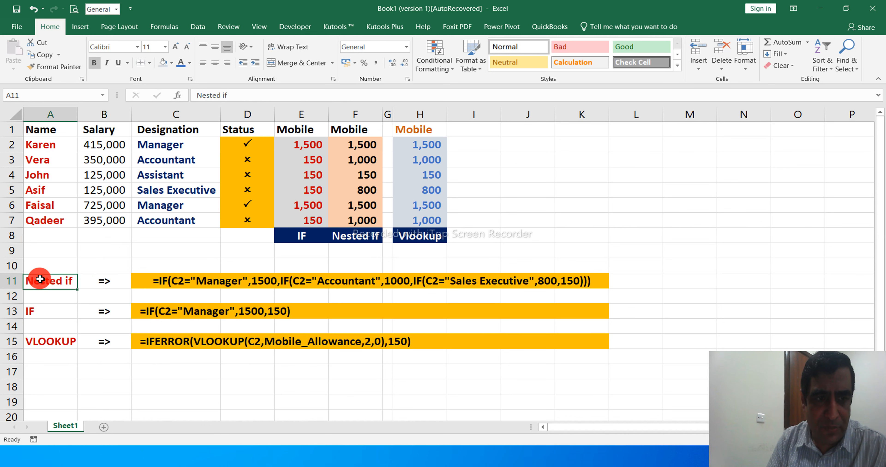
{"action": "left_click", "coordinate": [365, 238]}
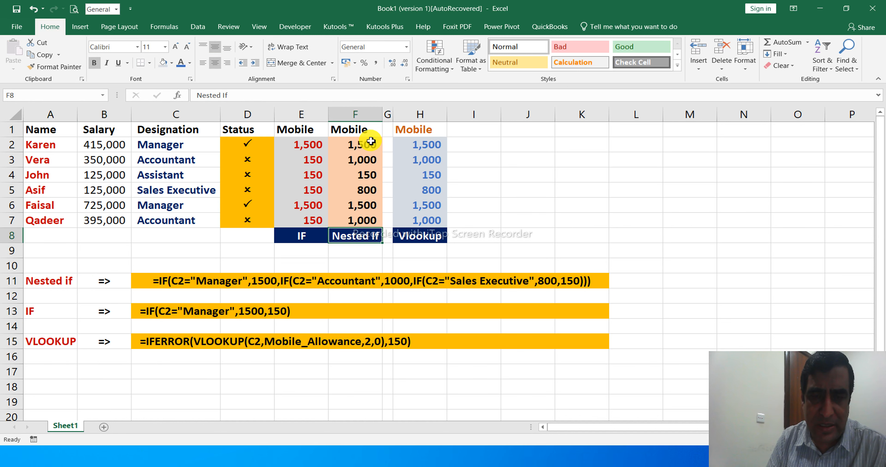
Insert an empty column F before the Nested If Mobile column and narrow it to a thin spacer
{"action": "left_click", "coordinate": [362, 112]}
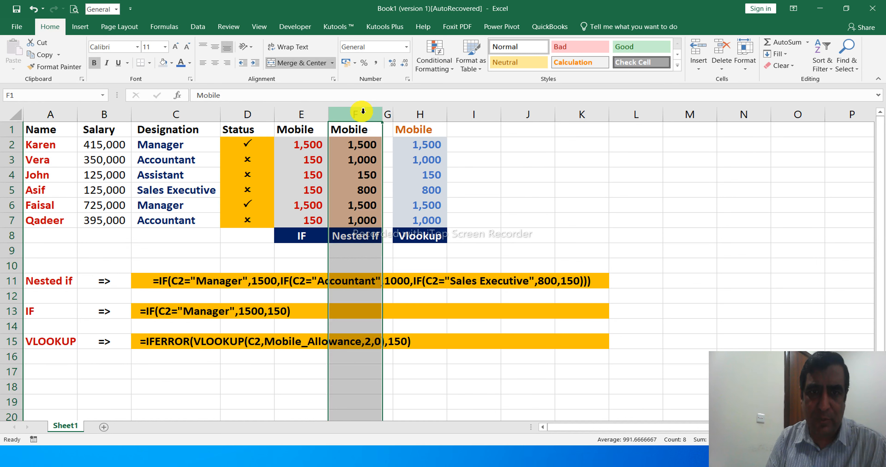
{"action": "key", "text": "ctrl+shift+plus"}
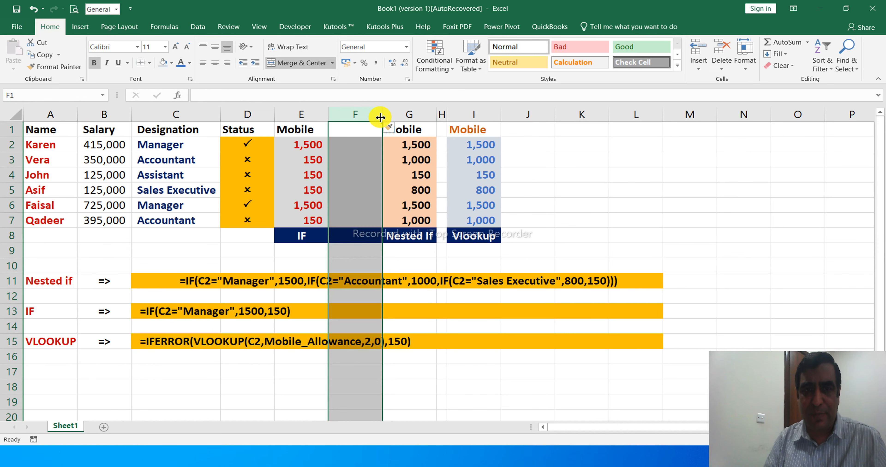
{"action": "left_click_drag", "start_coordinate": [380, 118], "coordinate": [340, 123]}
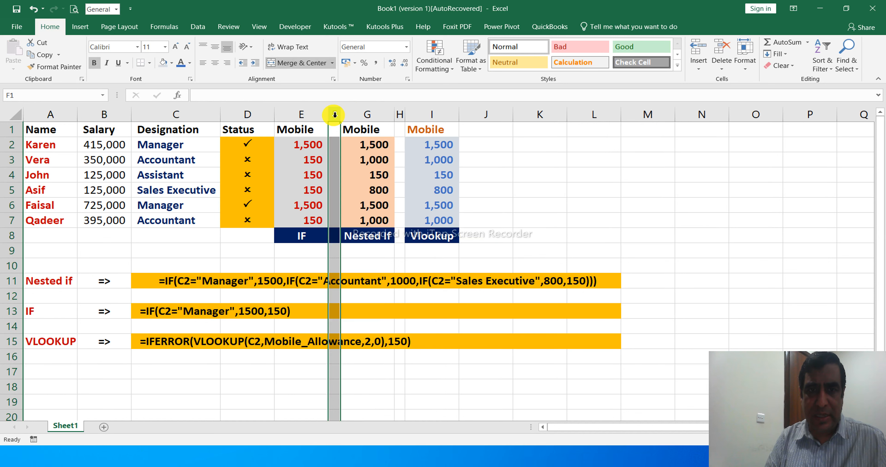
{"action": "key", "text": "alt"}
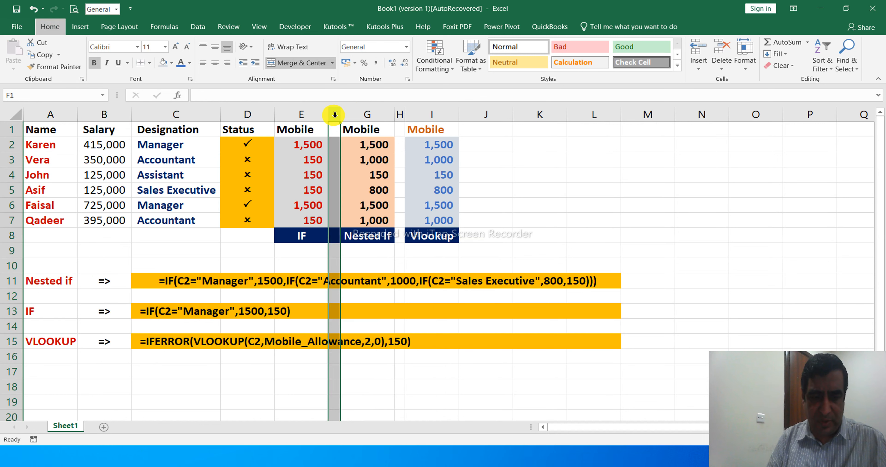
{"action": "key", "text": "o"}
{"action": "key", "text": "c"}
{"action": "key", "text": "w"}
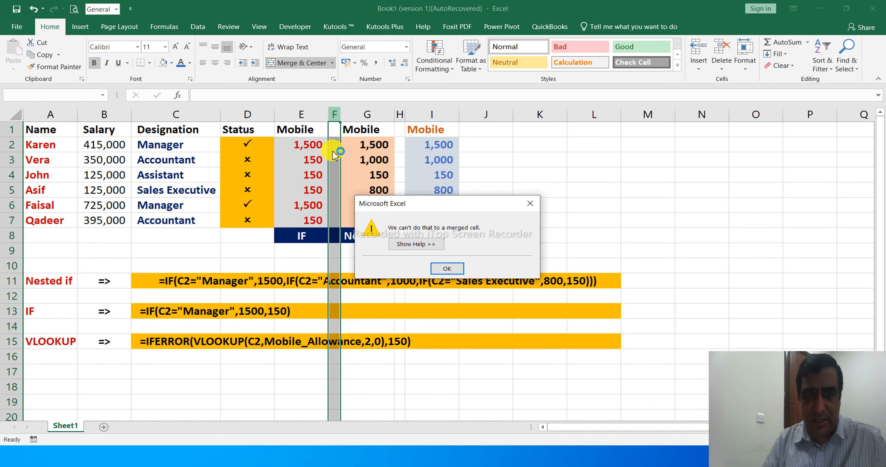
{"action": "left_click", "coordinate": [446, 269]}
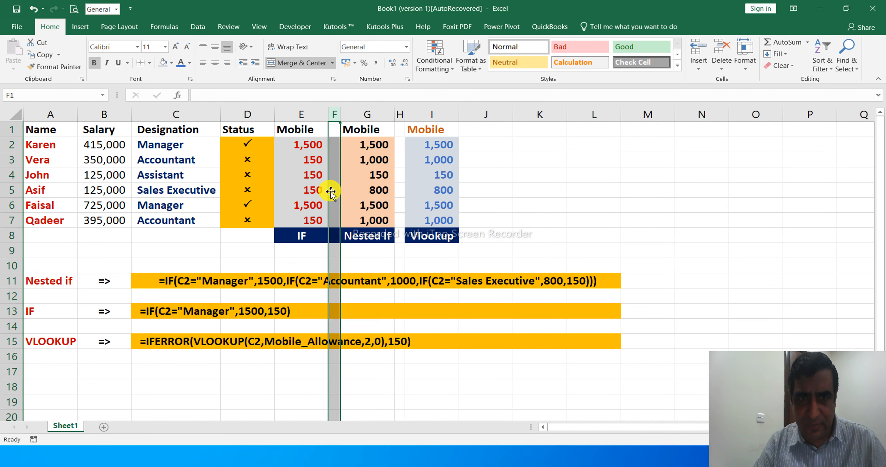
Remove the fill color from F2:F8 in the spacer column between the IF and Nested If columns
{"action": "key", "text": "Down"}
{"action": "left_click_drag", "start_coordinate": [330, 191], "coordinate": [333, 236]}
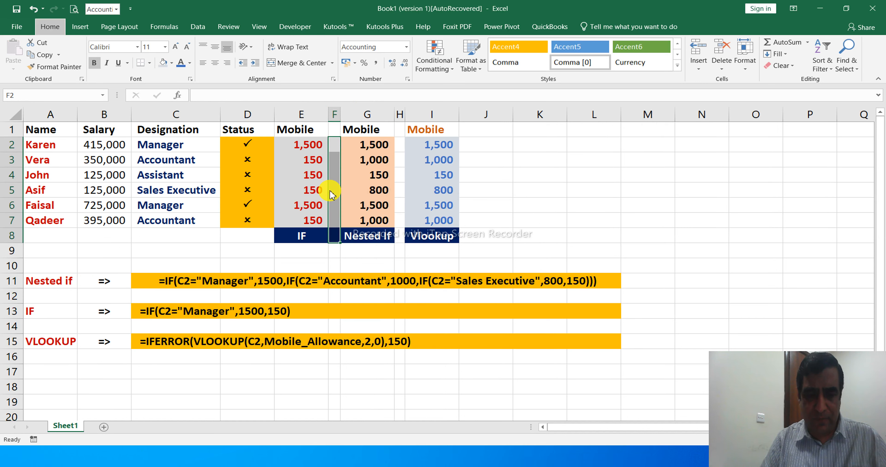
{"action": "key", "text": "h"}
{"action": "key", "text": "h"}
{"action": "key", "text": "n"}
{"action": "key", "text": "Right"}
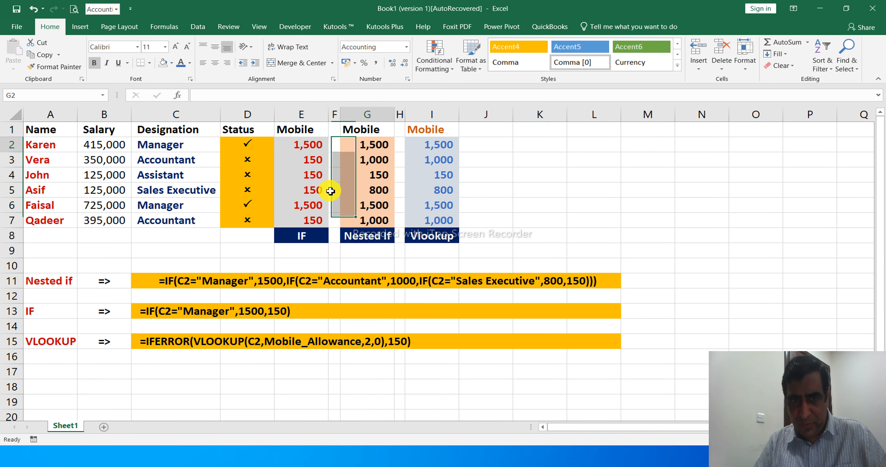
{"action": "key", "text": "Right"}
{"action": "key", "text": "Right"}
{"action": "key", "text": "Right"}
{"action": "key", "text": "Right"}
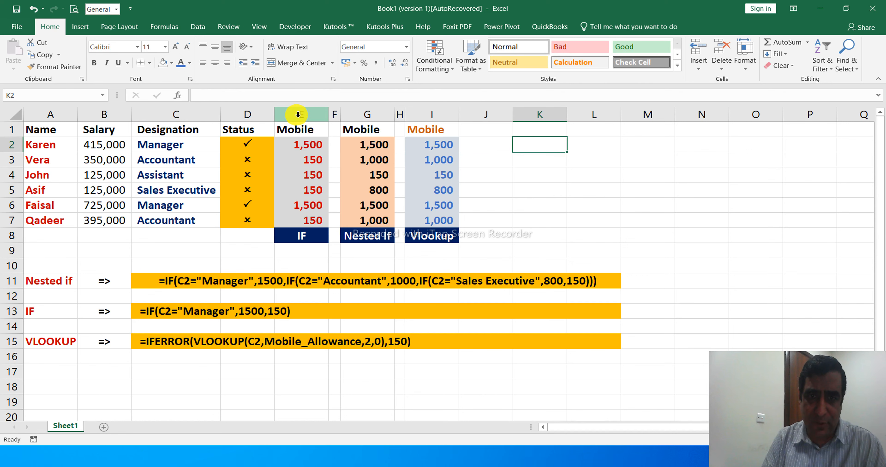
Insert a narrow spacer column E without fill between the Status column and the IF Mobile column
{"action": "left_click", "coordinate": [307, 112]}
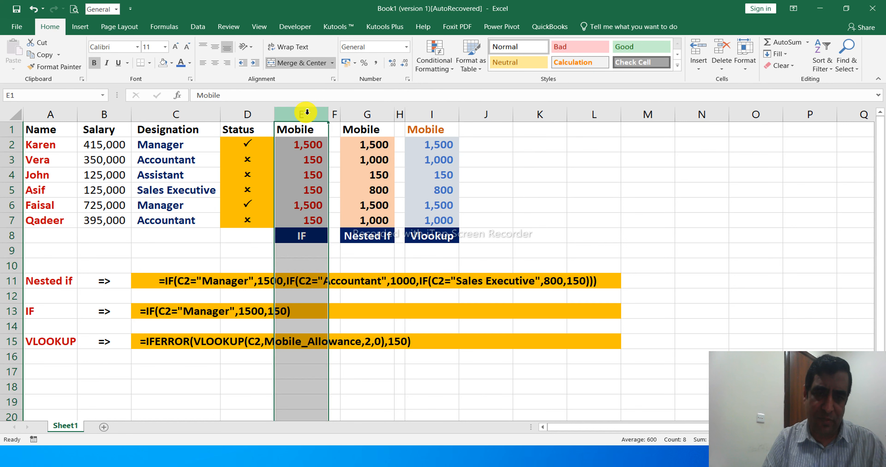
{"action": "key", "text": "ctrl+shift+plus"}
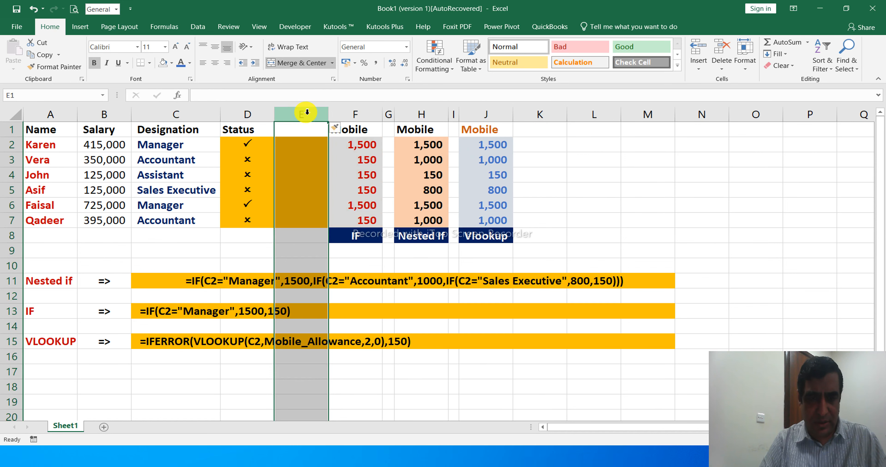
{"action": "key", "text": "h"}
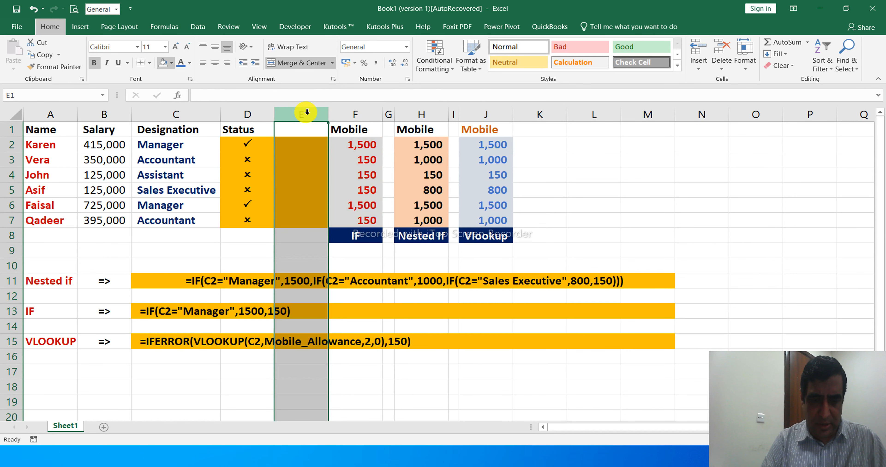
{"action": "key", "text": "n"}
{"action": "left_click_drag", "start_coordinate": [327, 116], "coordinate": [289, 115]}
{"action": "left_click", "coordinate": [482, 161]}
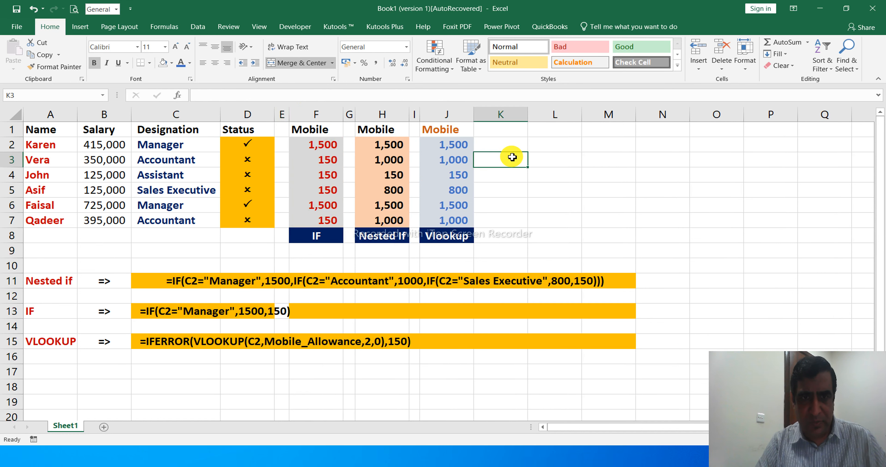
Copy the IF label from F8 into D8 below the Status column
{"action": "left_click", "coordinate": [249, 240]}
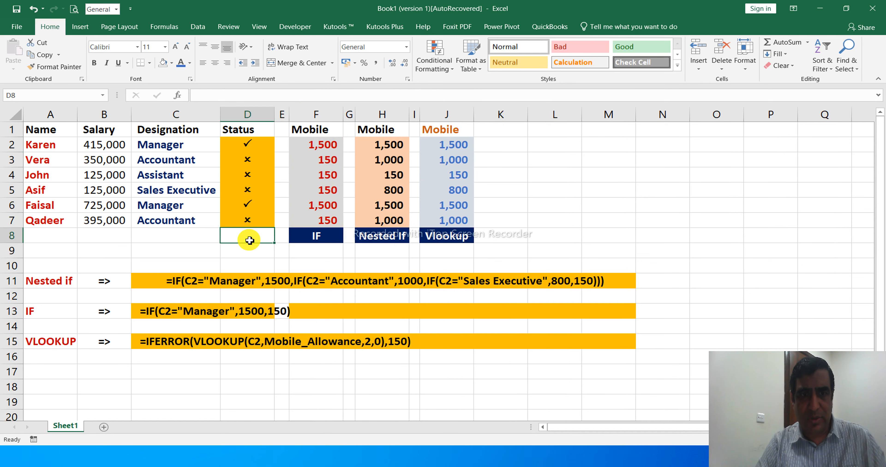
{"action": "left_click", "coordinate": [316, 244]}
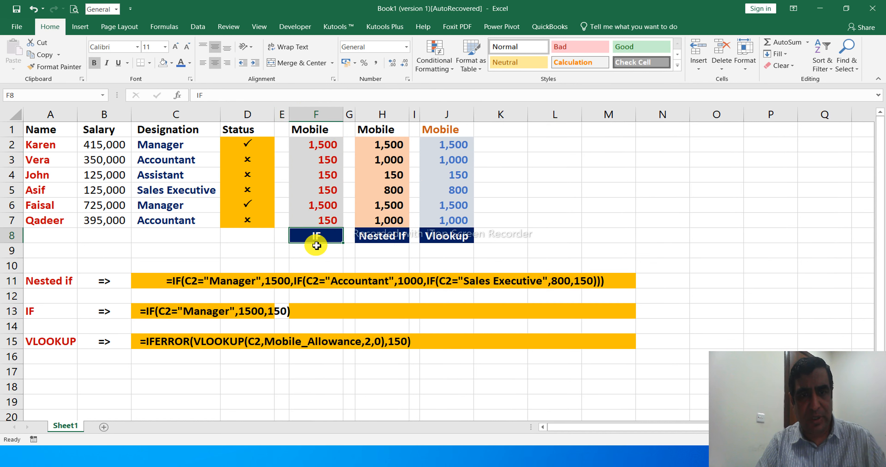
{"action": "left_click_drag", "start_coordinate": [316, 243], "coordinate": [249, 239]}
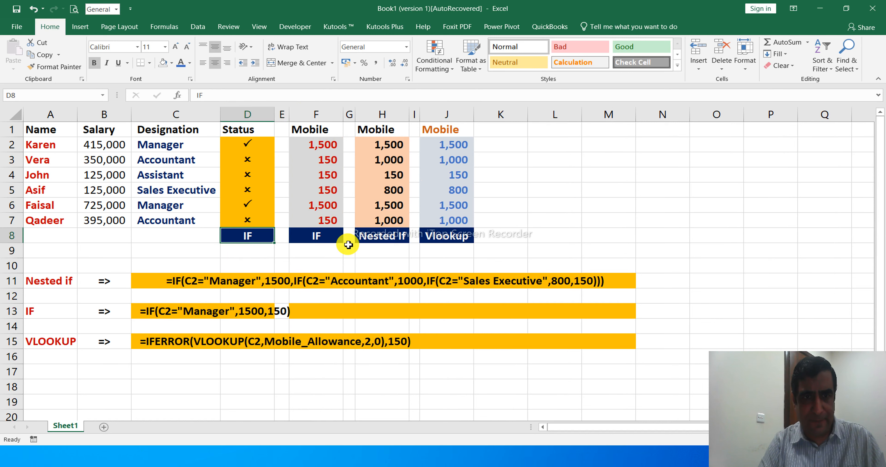
{"action": "left_click", "coordinate": [530, 171]}
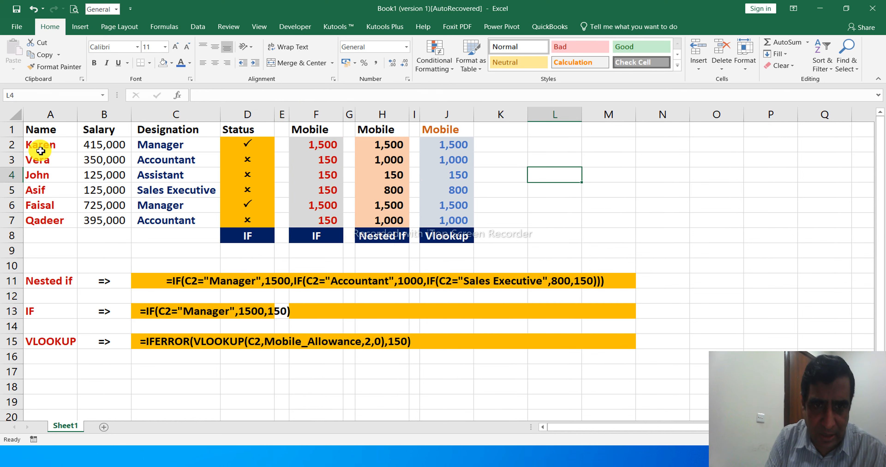
{"action": "left_click", "coordinate": [40, 132]}
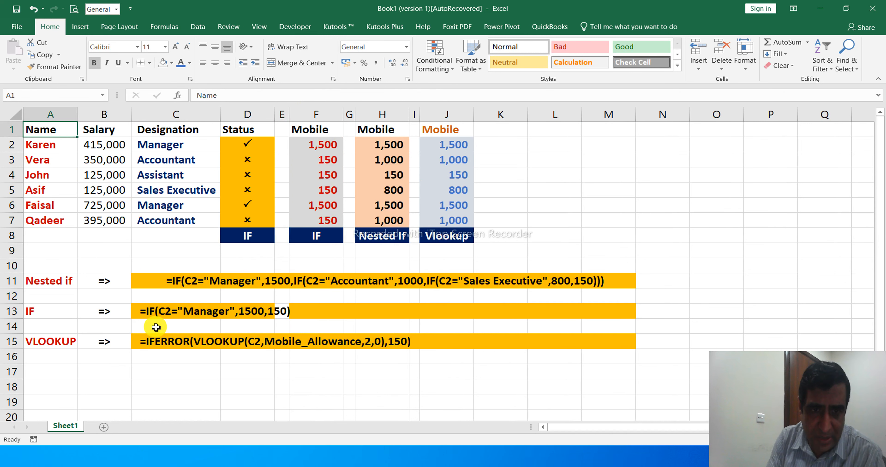
Merge the range C13:M13 holding the IF formula text into one cell and left-align the text
{"action": "left_click", "coordinate": [150, 311]}
{"action": "key", "text": "shift+Right"}
{"action": "key", "text": "shift+Right"}
{"action": "key", "text": "shift+Right"}
{"action": "key", "text": "shift+Right"}
{"action": "key", "text": "shift+Right"}
{"action": "key", "text": "shift+Right"}
{"action": "key", "text": "shift+Right"}
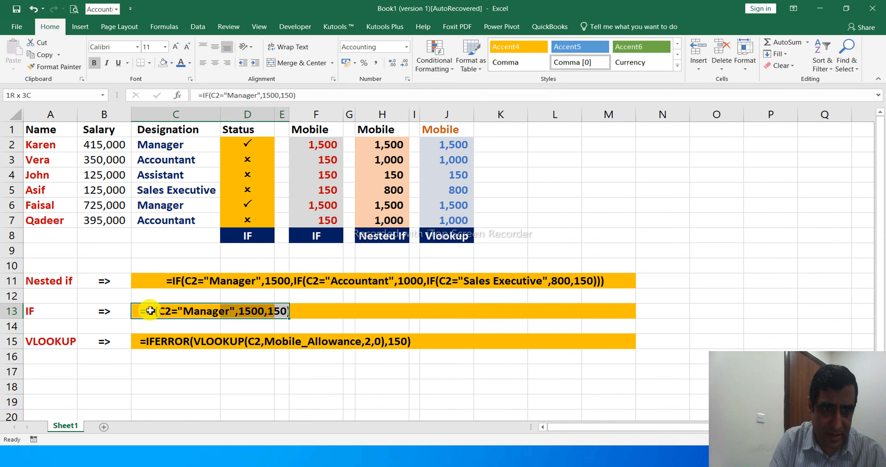
{"action": "key", "text": "shift+Right"}
{"action": "key", "text": "shift+Right"}
{"action": "key", "text": "shift+Right"}
{"action": "key", "text": "shift+Right"}
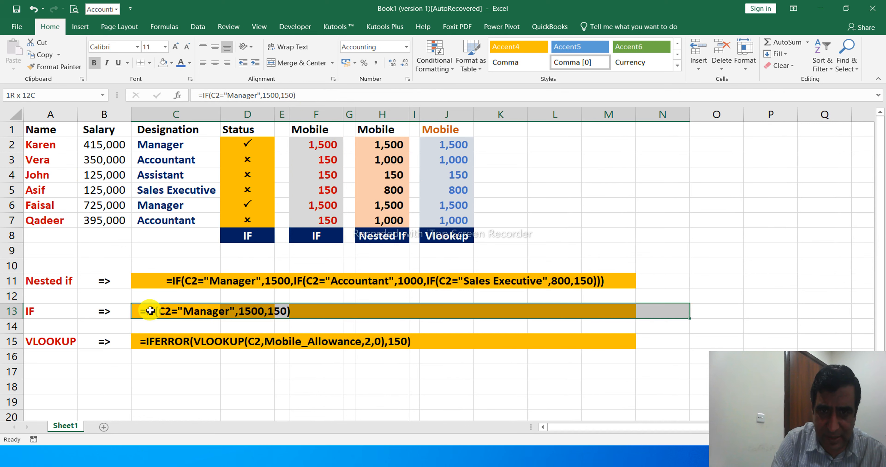
{"action": "key", "text": "shift+Left"}
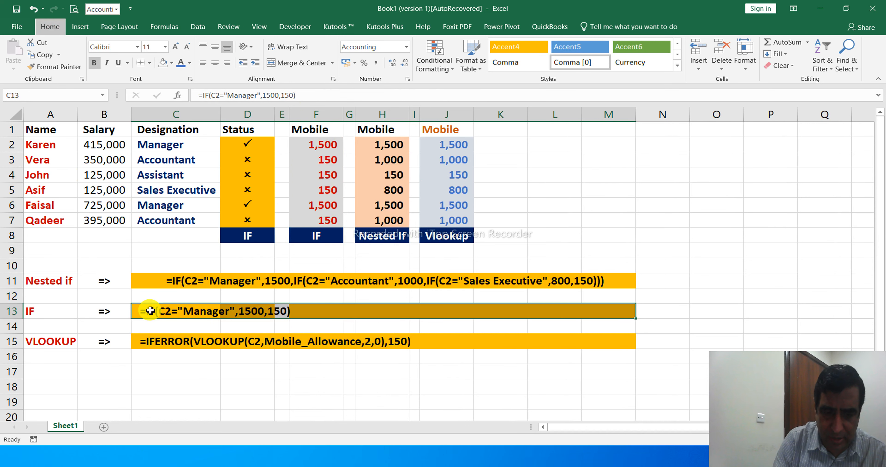
{"action": "key", "text": "alt+h"}
{"action": "key", "text": "m"}
{"action": "key", "text": "c"}
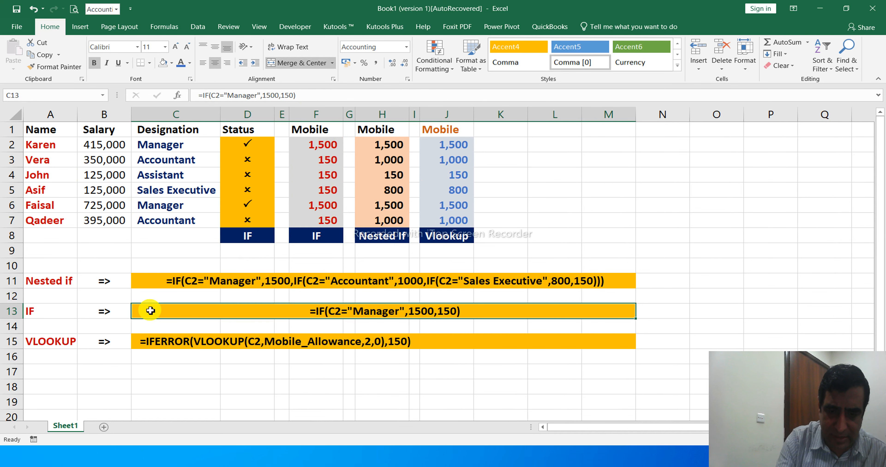
{"action": "left_click", "coordinate": [206, 62]}
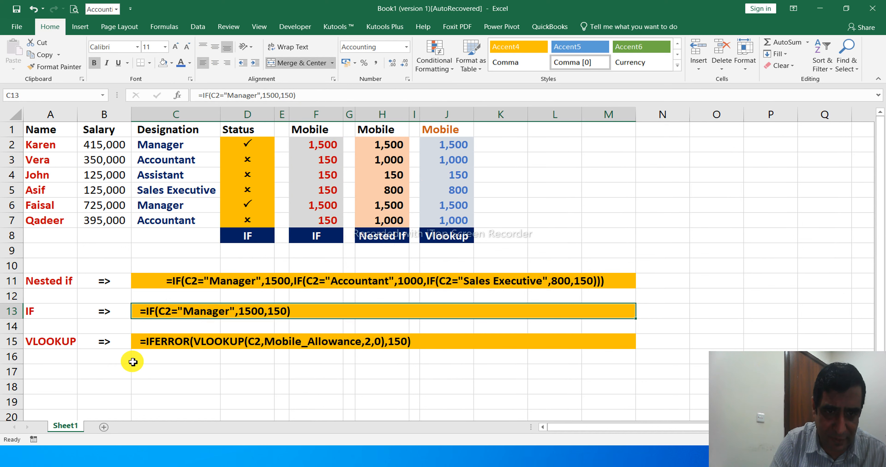
{"action": "left_click", "coordinate": [70, 370]}
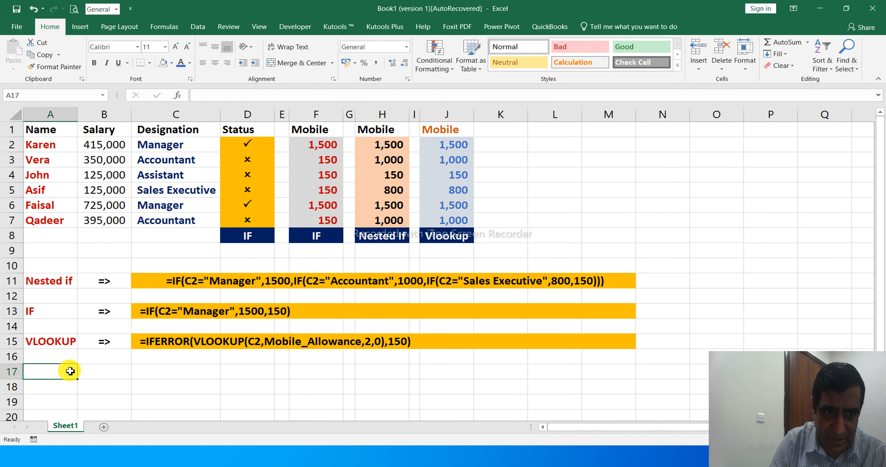